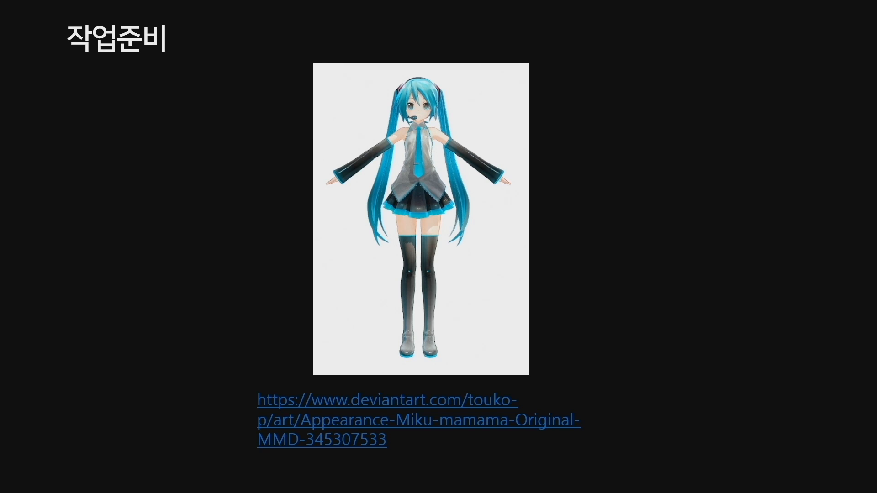
key("Right")
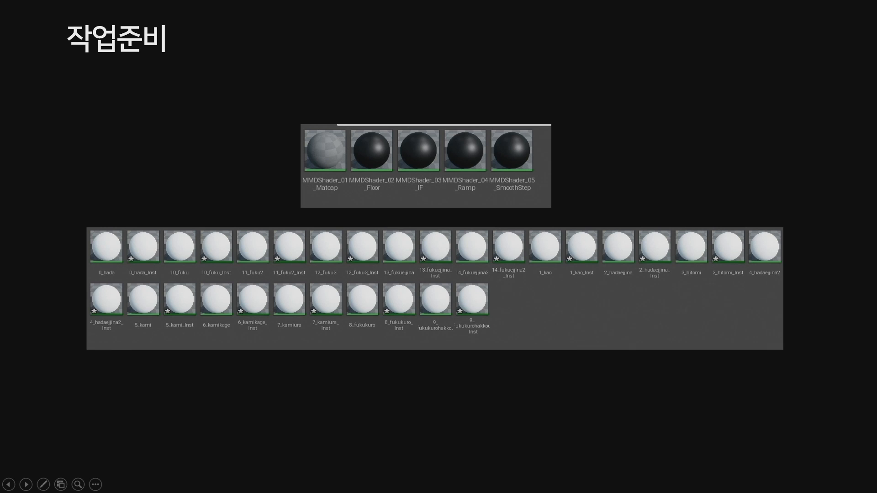
key("Right")
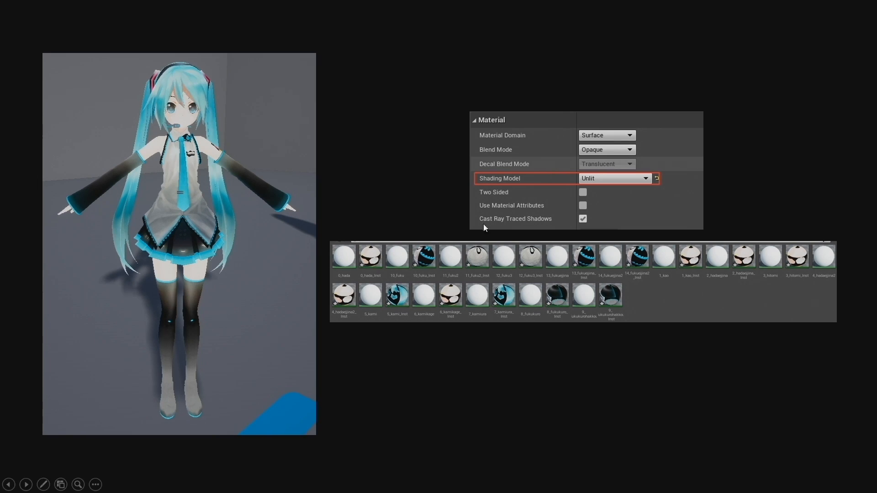
key("Right")
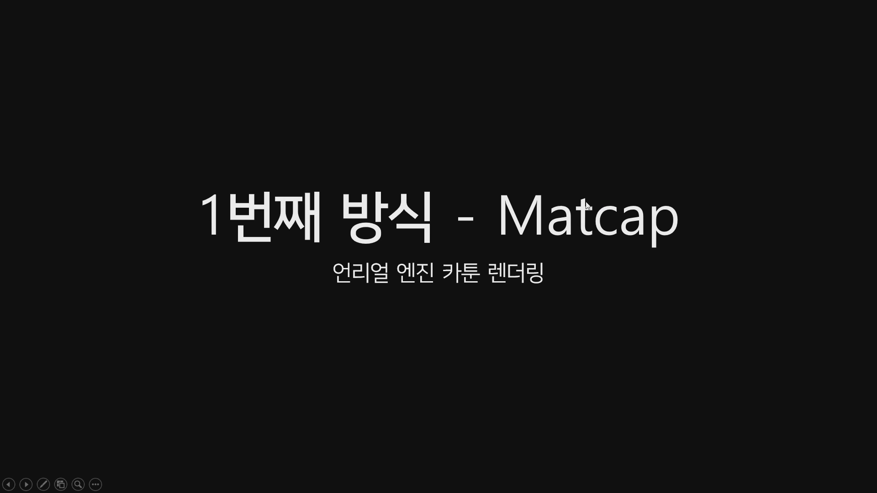
key("Right")
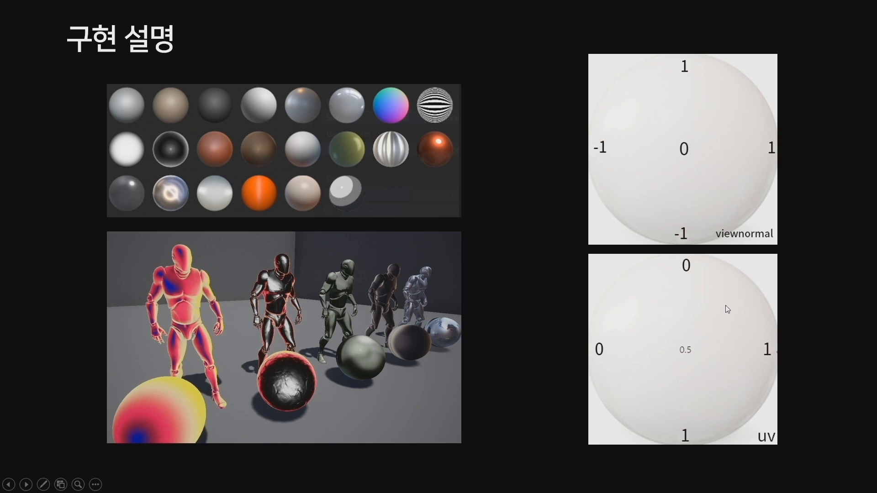
left_click(494, 276)
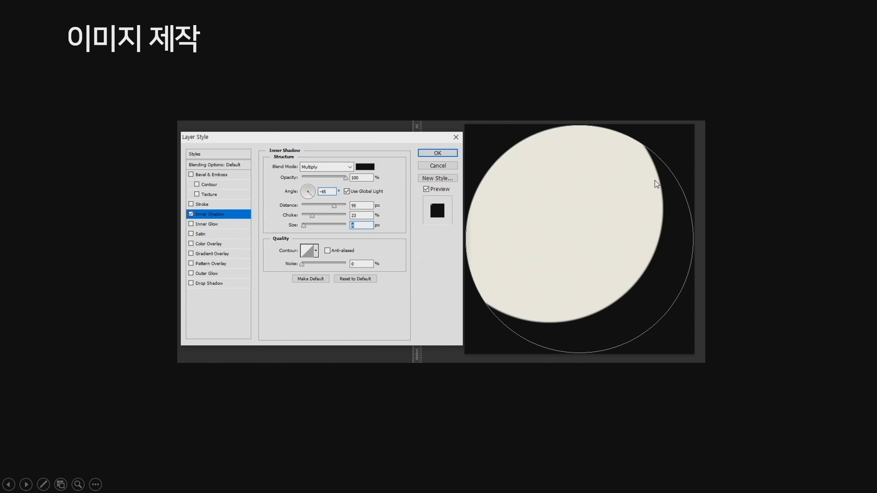
left_click(767, 206)
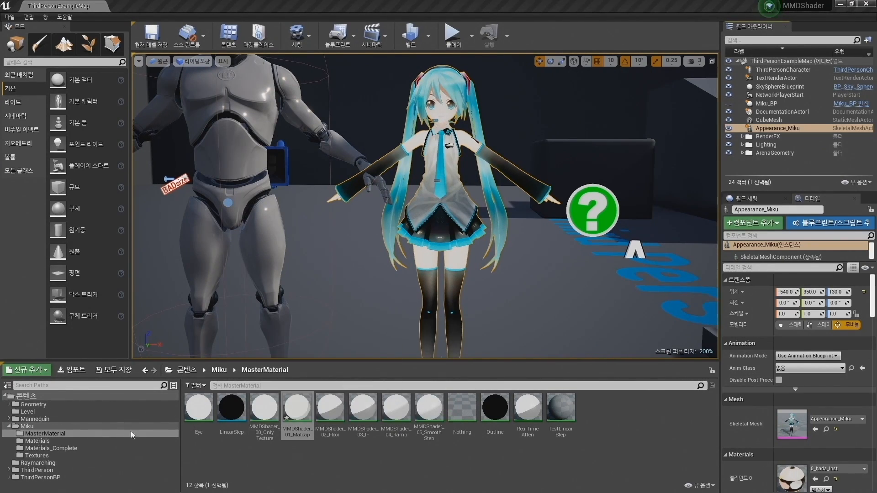
- Change the parent of the 0_hada_Inst material instance in the Miku Materials folder to MMDShader_01_Matcap
left_click(37, 440)
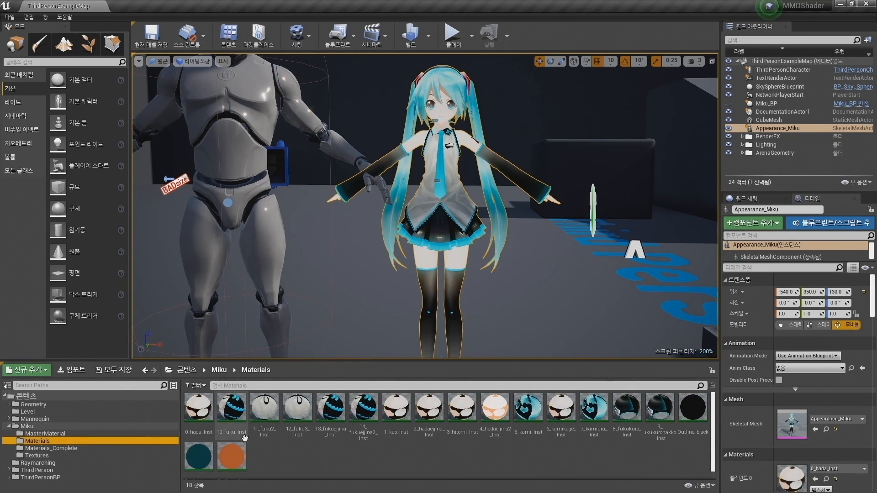
double_click(197, 407)
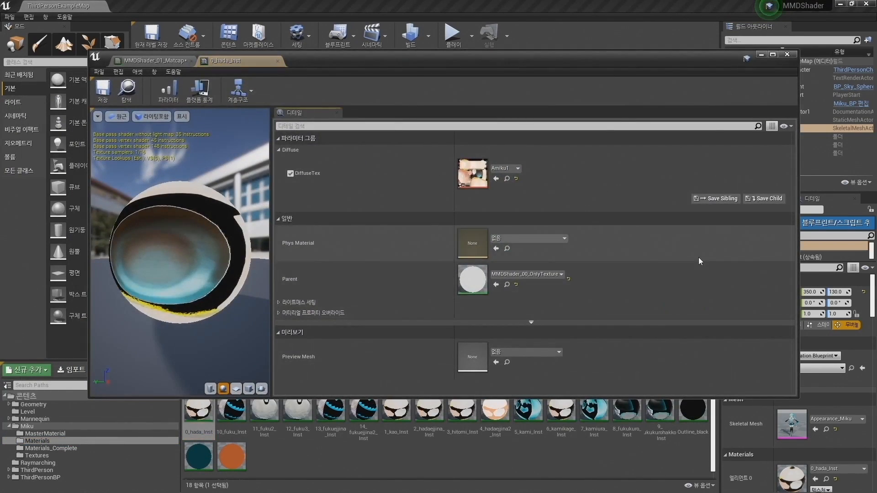
left_click(531, 275)
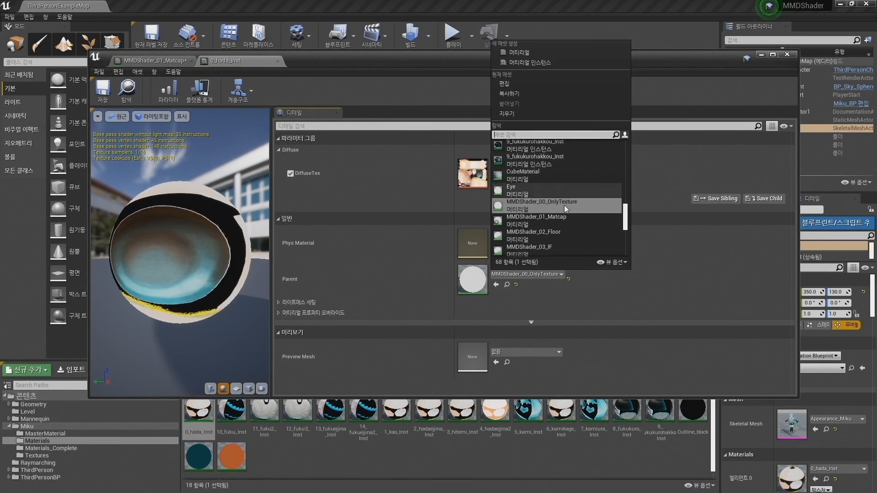
left_click(561, 217)
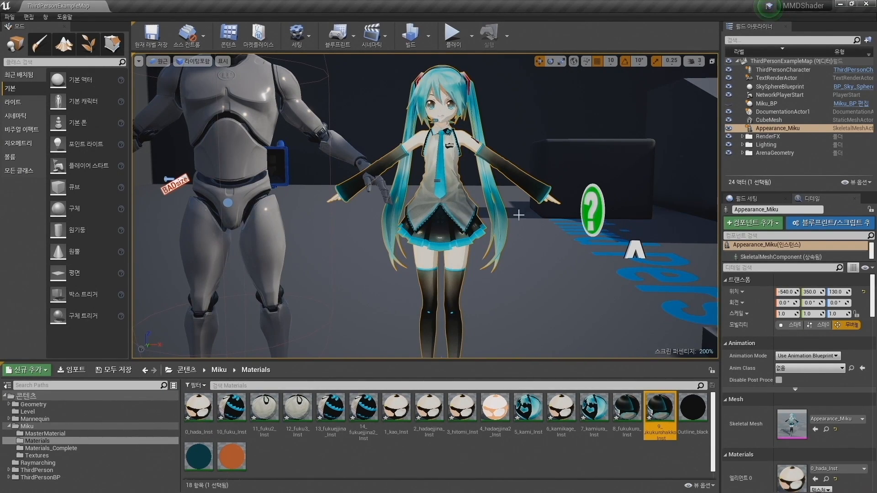
- Check the matcap shading on the Miku model, and open the MMDShader_01_Matcap material from the MasterMaterial folder
scroll(226, 311, "down", 4)
middle_click_drag(225, 311, 240, 298)
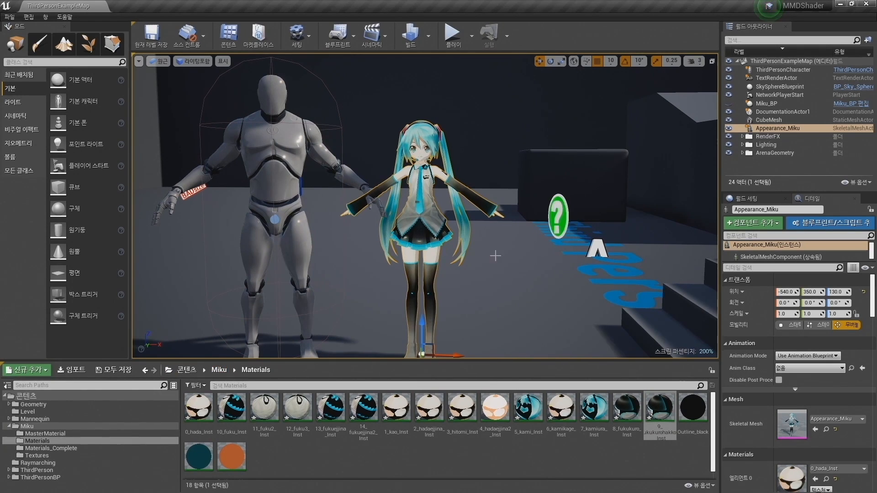
scroll(765, 350, "down", 4)
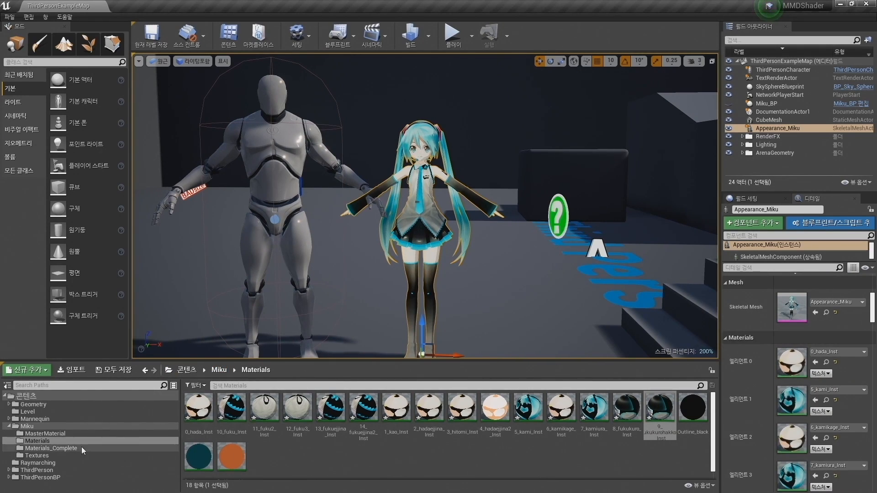
left_click(45, 433)
double_click(296, 436)
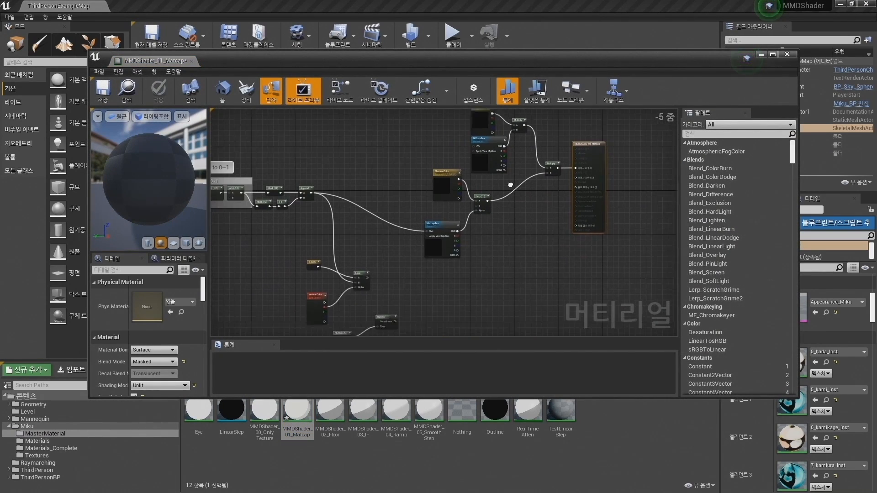
- Disconnect the view-normal chain's Append output from MatcapTex and from the node fed by the 0.5,0.5 constant
scroll(382, 251, "up", 2)
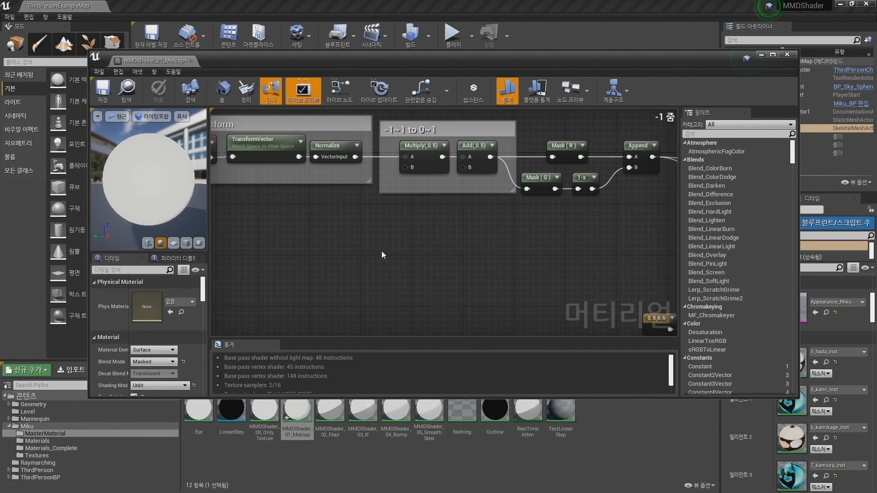
scroll(534, 253, "down", 5)
right_click_drag(517, 256, 490, 235)
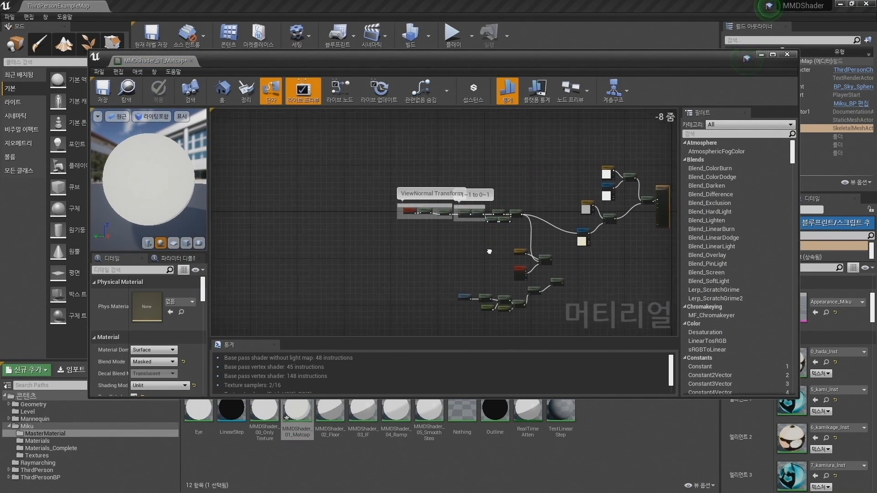
left_click_drag(350, 172, 552, 234)
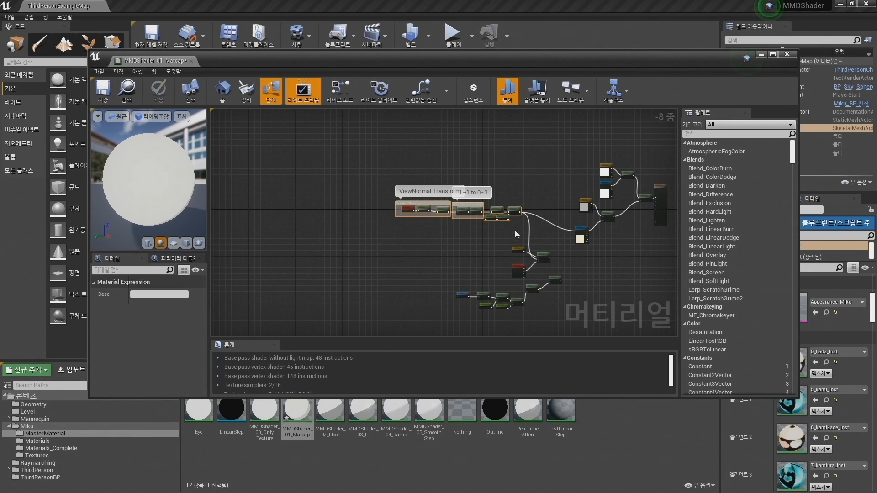
left_click(536, 198)
scroll(539, 216, "up", 1)
right_click_drag(539, 216, 469, 196)
left_click(470, 196, "alt")
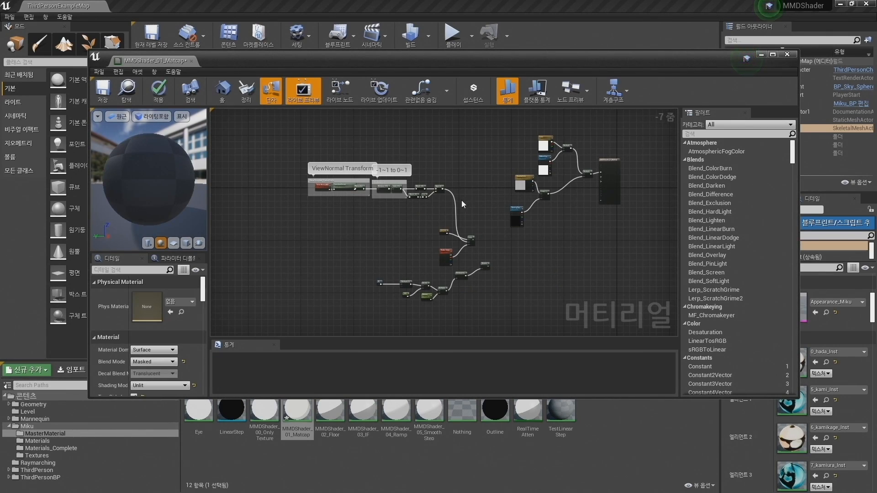
left_click(454, 202, "alt")
- Move the disconnected view-normal nodes and the node groups beneath them well below the main material graph
left_click_drag(271, 152, 532, 322)
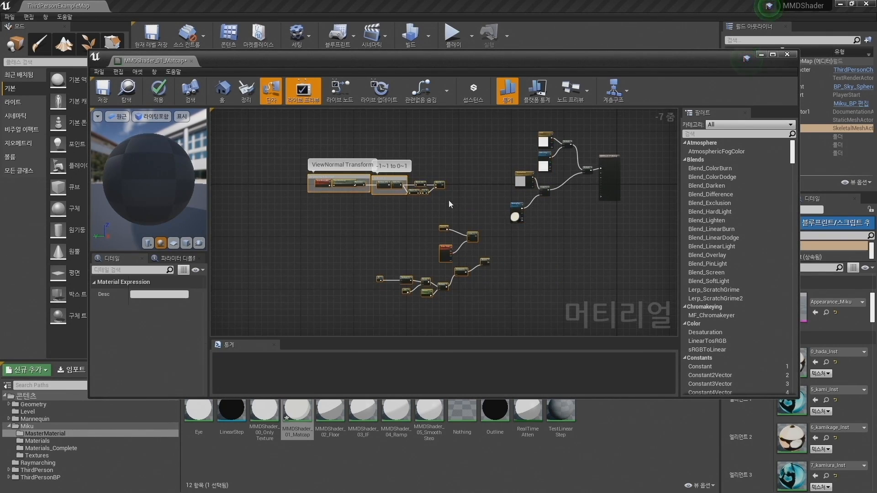
left_click_drag(416, 193, 335, 340)
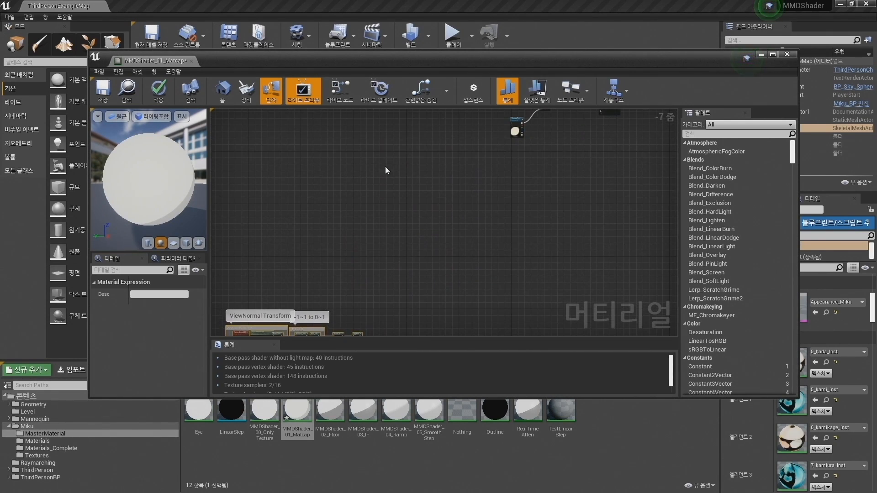
left_click(386, 167)
- Examine how the DiffuseTex texture and Color parameter are multiplied together in the remaining graph
right_click_drag(420, 173, 416, 272)
scroll(413, 249, "up", 3)
right_click_drag(570, 198, 396, 267)
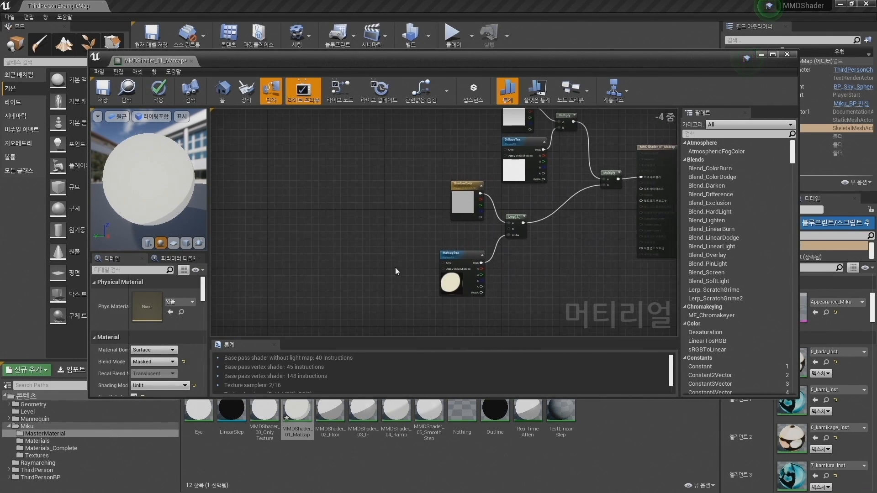
right_click_drag(422, 177, 331, 253)
right_click_drag(489, 262, 444, 286)
scroll(481, 229, "up", 2)
left_click(362, 229)
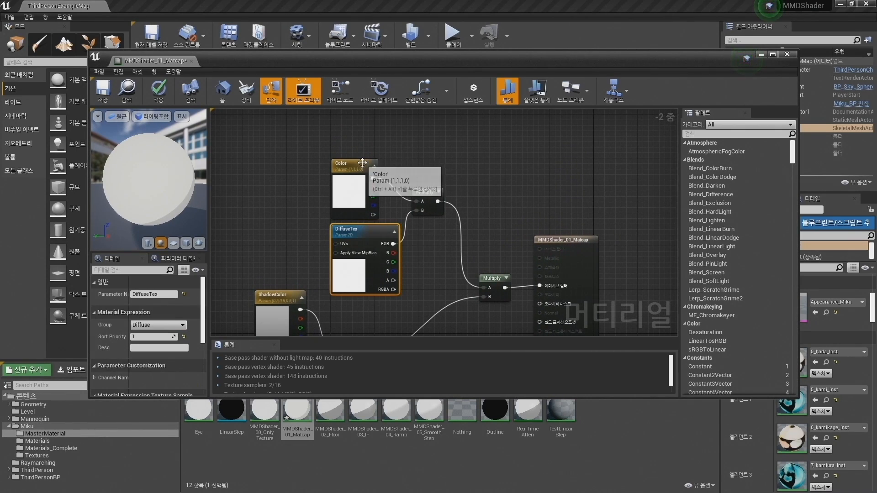
left_click(347, 164)
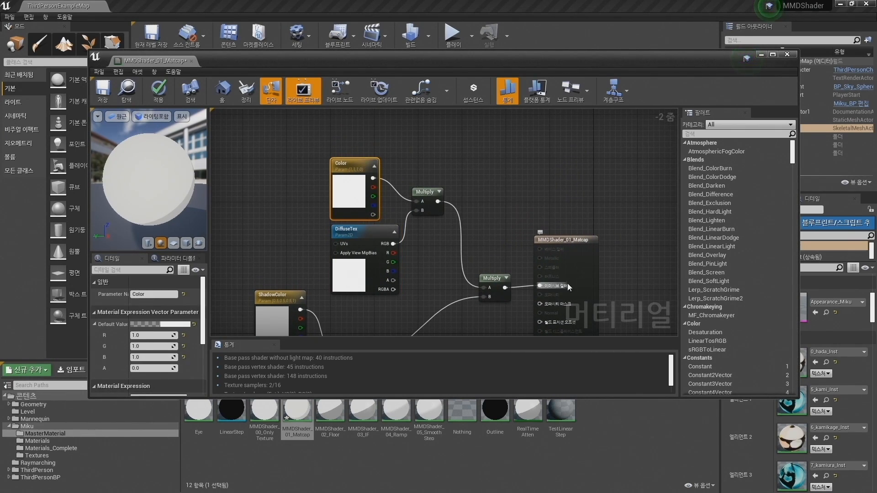
- Maximize the material editor and review the material's blend mode, shading model and Two Sided settings
left_click(567, 241)
right_click_drag(470, 291, 496, 222)
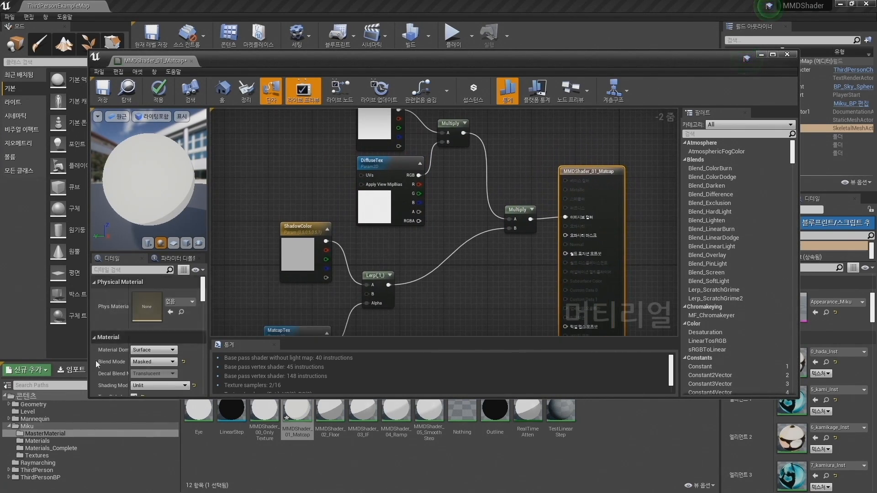
double_click(423, 60)
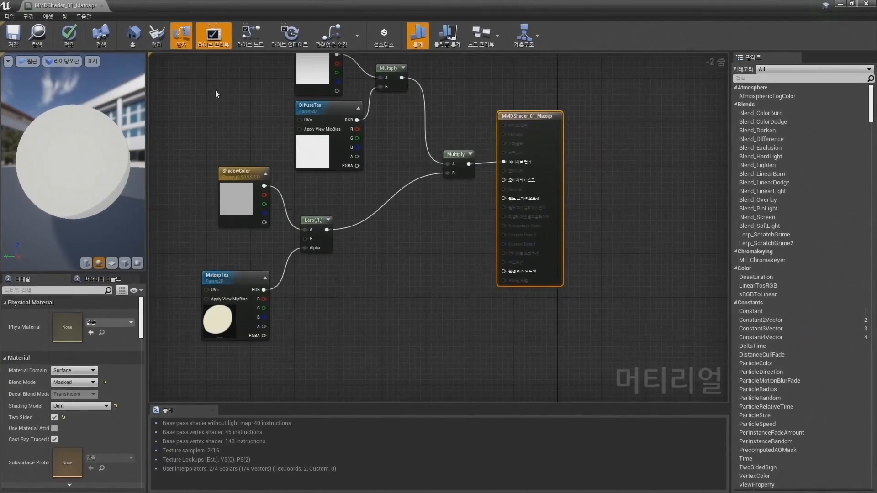
scroll(79, 397, "down", 1)
scroll(78, 401, "down", 1)
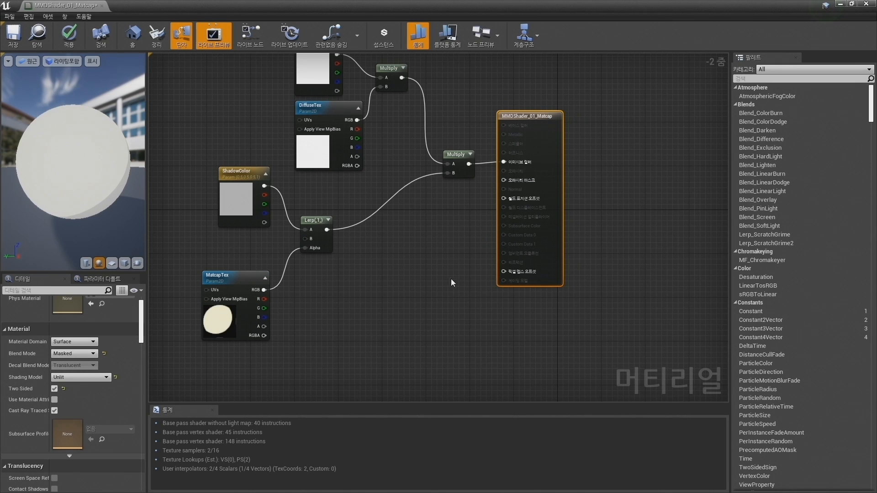
- Connect MatcapTex's RGB output directly to input B of the final Multiply, and move the ShadowColor and Lerp nodes aside
right_click_drag(401, 240, 495, 213)
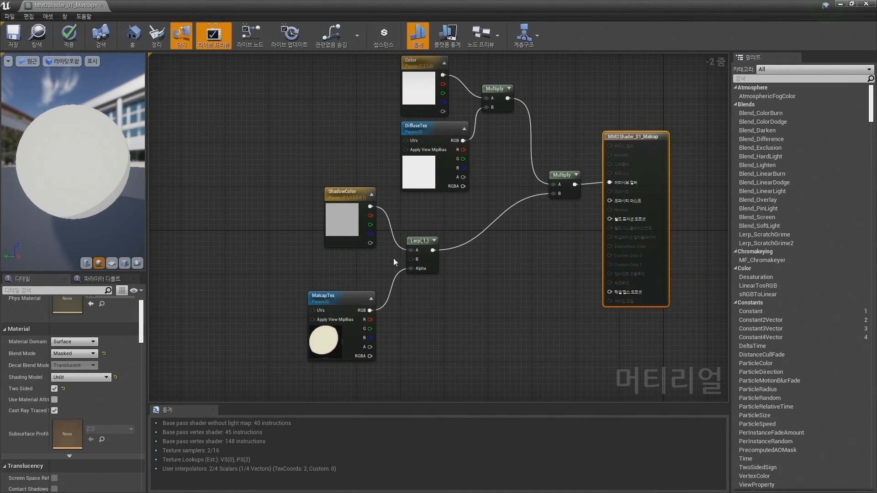
left_click_drag(291, 207, 492, 277)
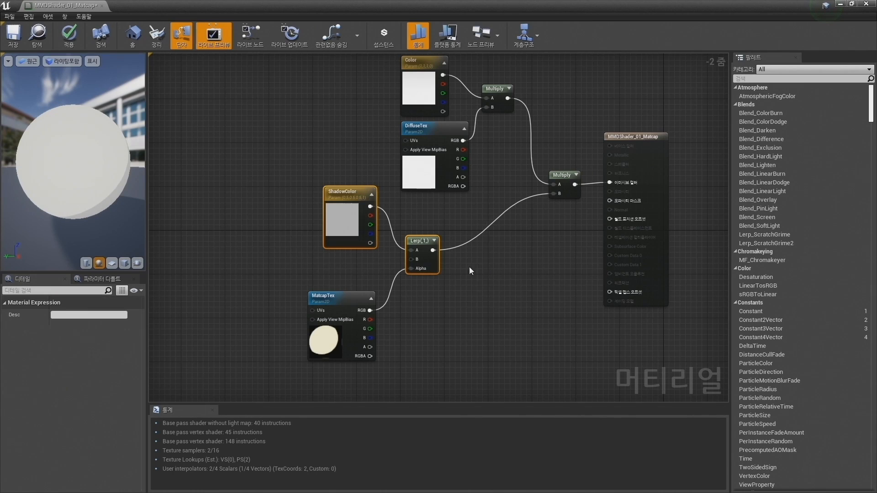
left_click(470, 286)
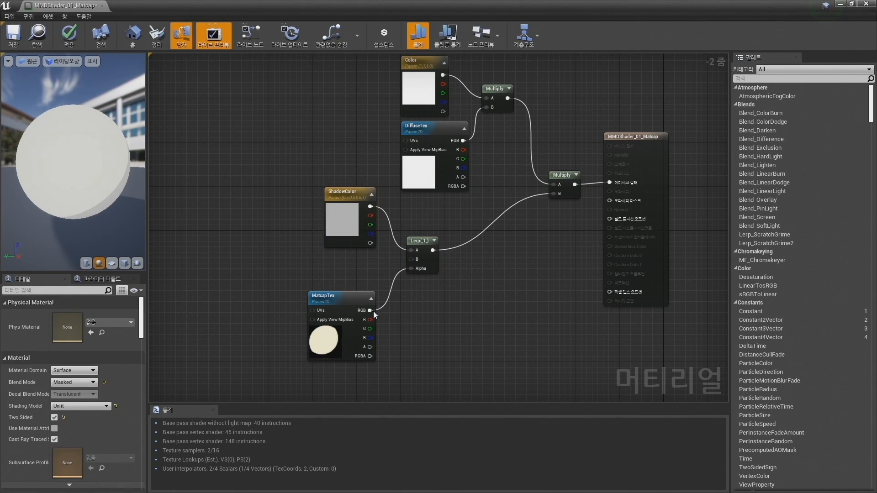
left_click_drag(370, 310, 552, 194)
left_click_drag(273, 222, 605, 371)
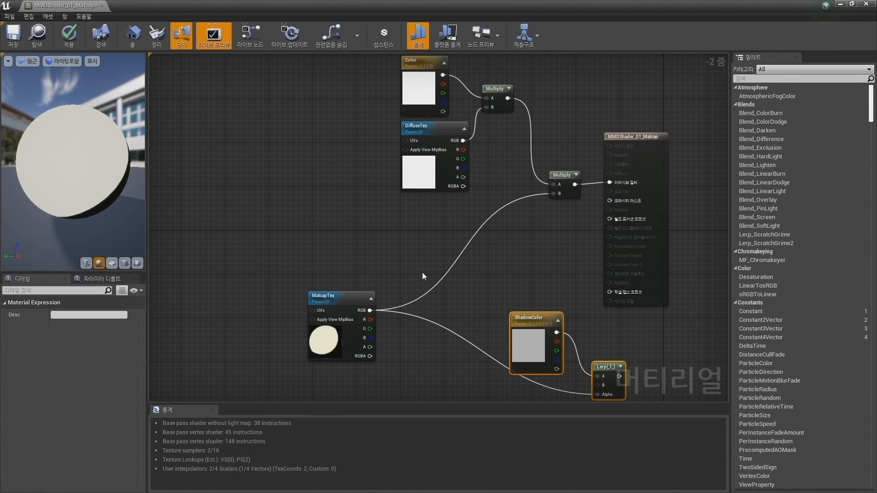
- Check the MatcapTex preview without UV input, and add a VertexNormalWS node in the empty graph area well before MatcapTex
scroll(357, 249, "down", 2)
right_click_drag(260, 214, 432, 172)
left_click(514, 242)
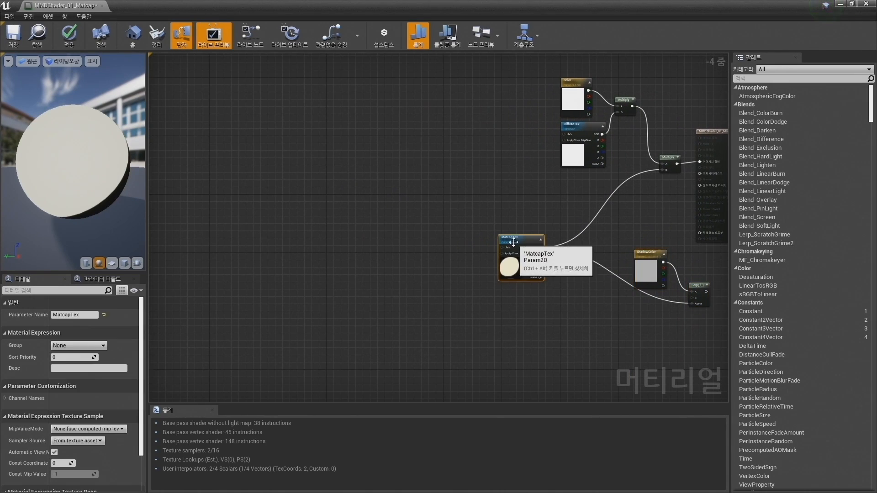
mouse_move(90, 186)
left_mouse_down()
mouse_move(106, 179)
mouse_move(78, 185)
mouse_move(89, 187)
left_mouse_up()
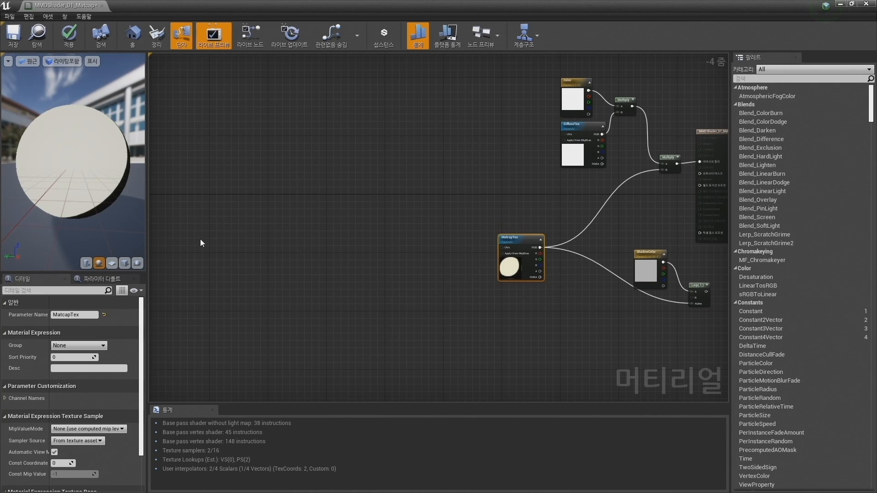
left_click(273, 240)
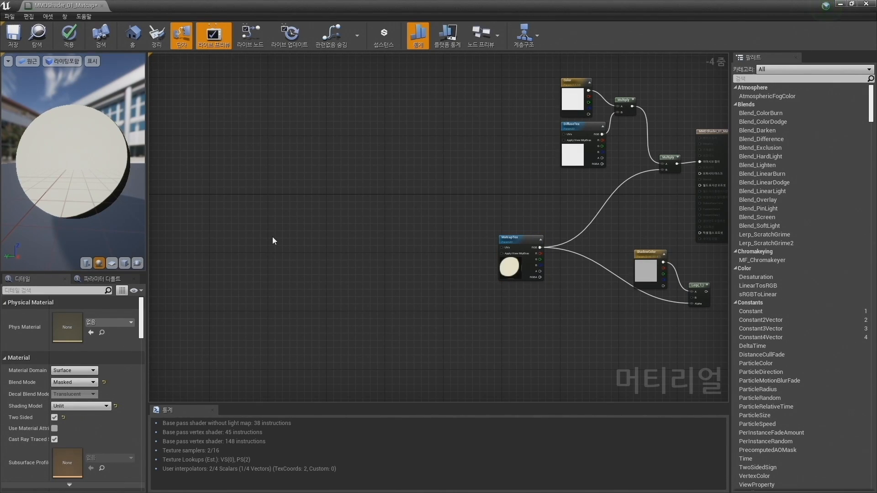
right_click(273, 241)
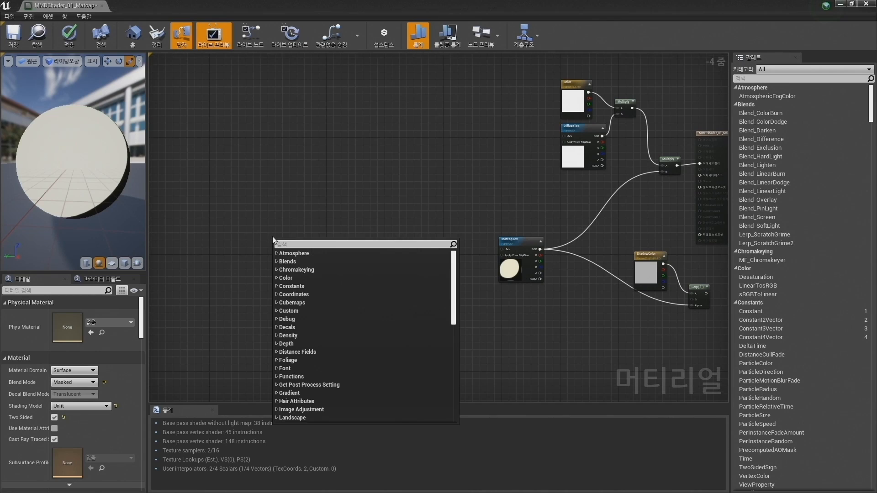
type("vertexnormal")
key("Return")
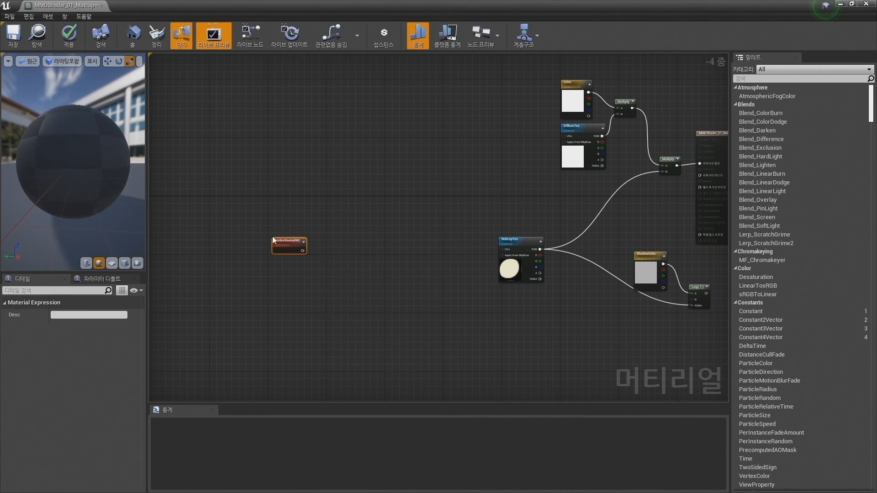
left_click_drag(273, 239, 207, 227)
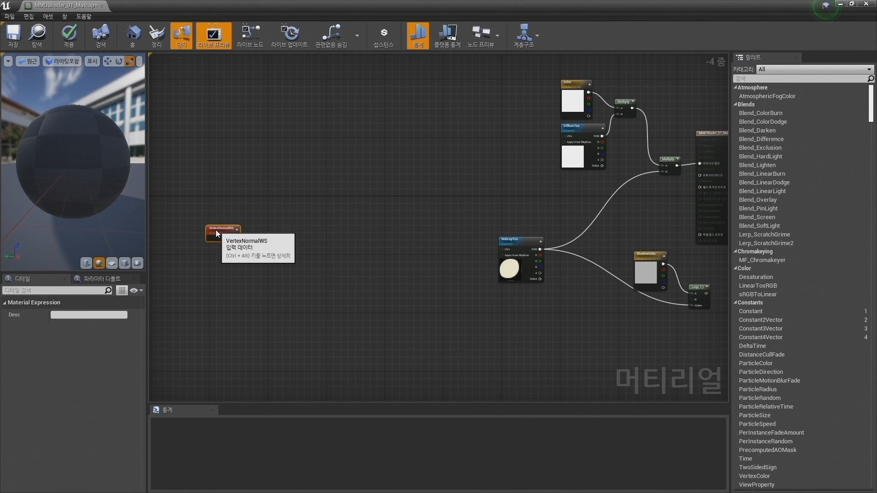
- Add a TransformVector node after VertexNormalWS and connect the VertexNormalWS output to its input
left_click(279, 239)
scroll(284, 233, "up", 4)
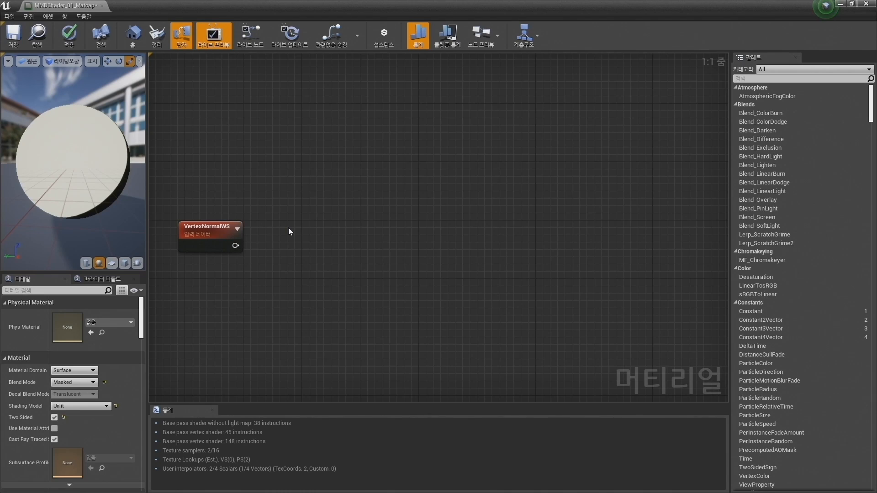
right_click(291, 229)
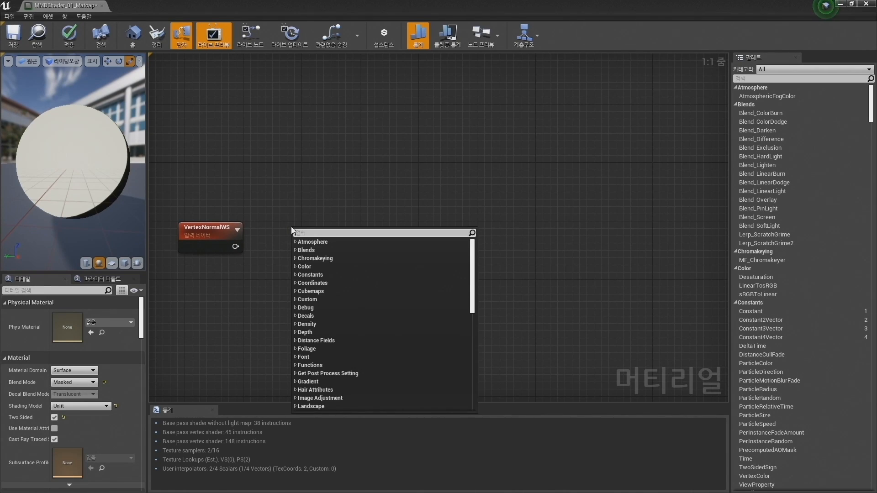
type("trans")
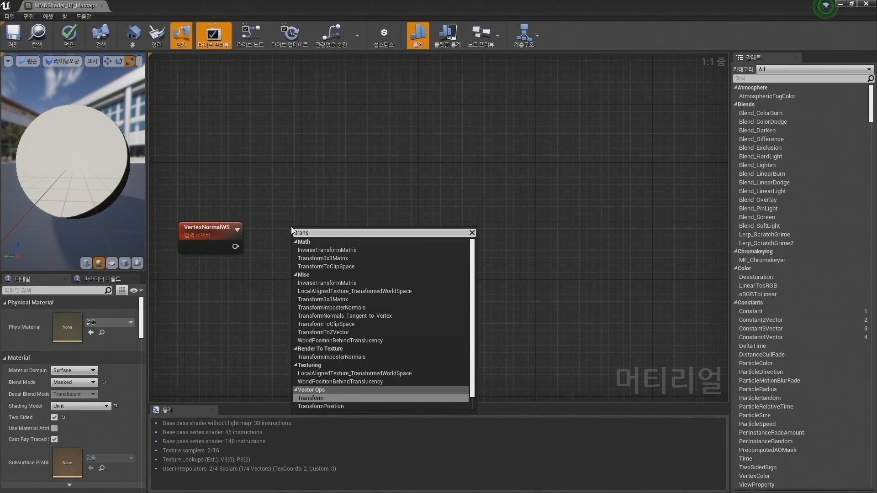
type("from")
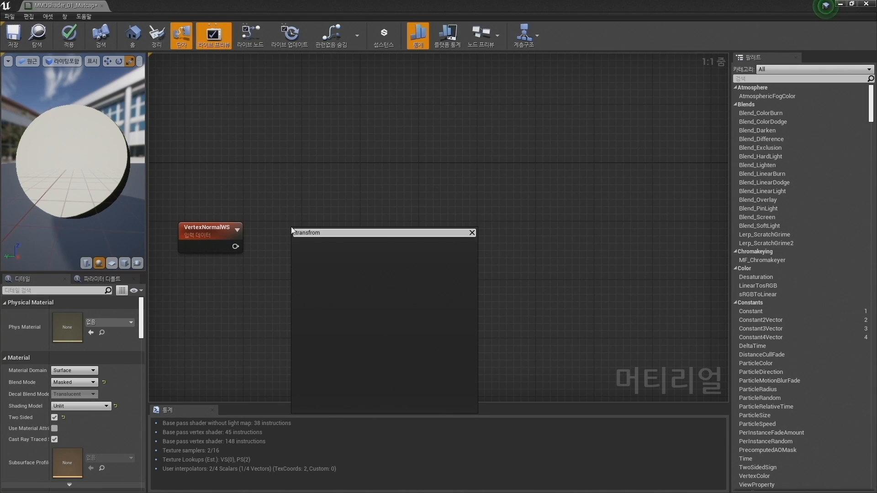
key("BackSpace")
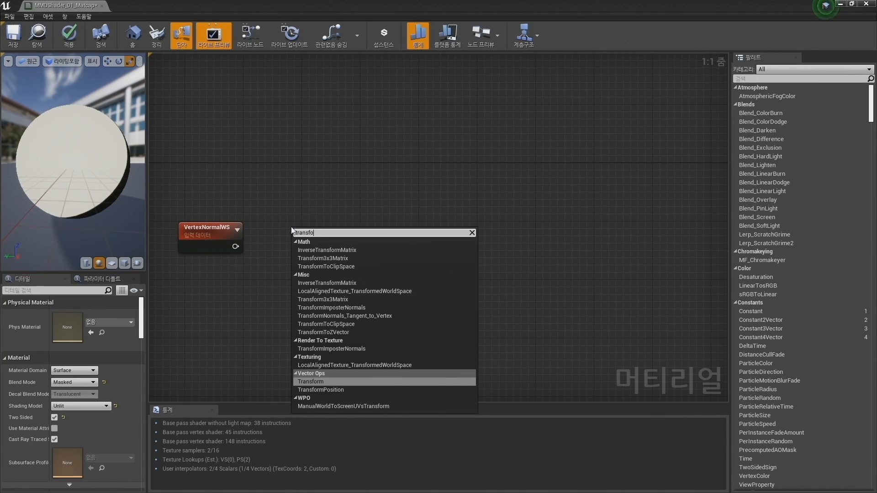
key("Return")
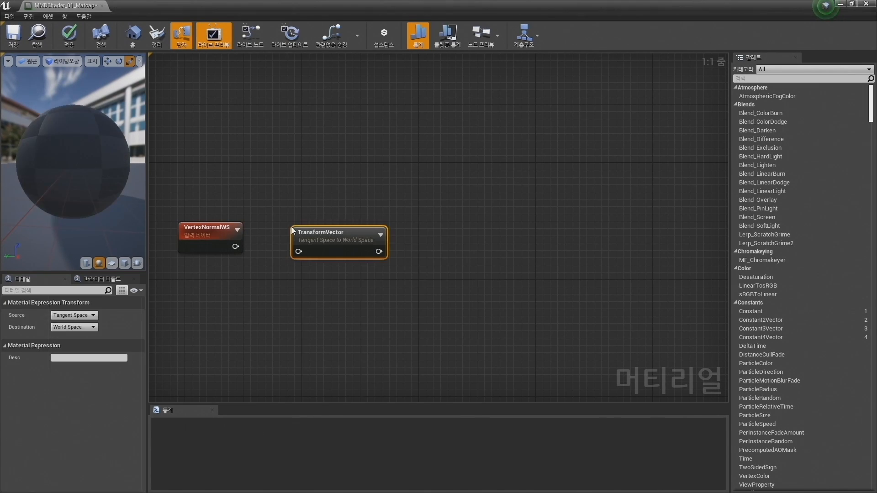
left_click_drag(236, 247, 299, 251)
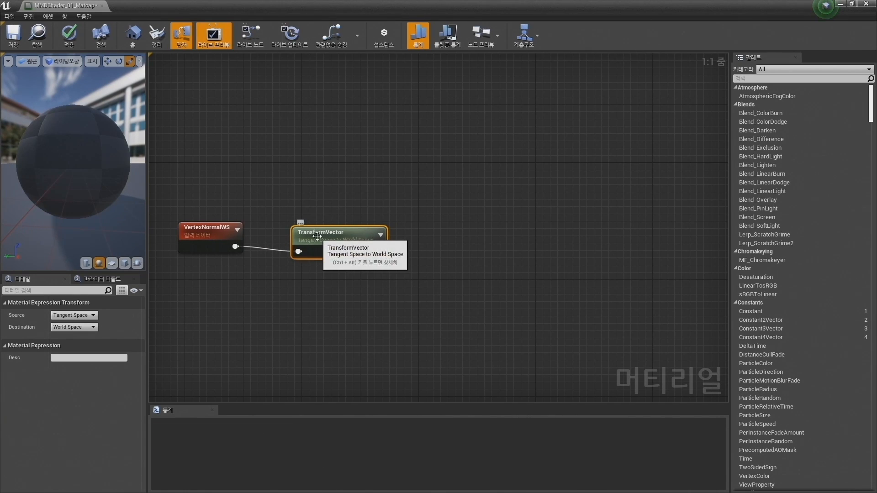
- Set the TransformVector source to World Space and destination to View Space, and align the node with VertexNormalWS
left_click(87, 314)
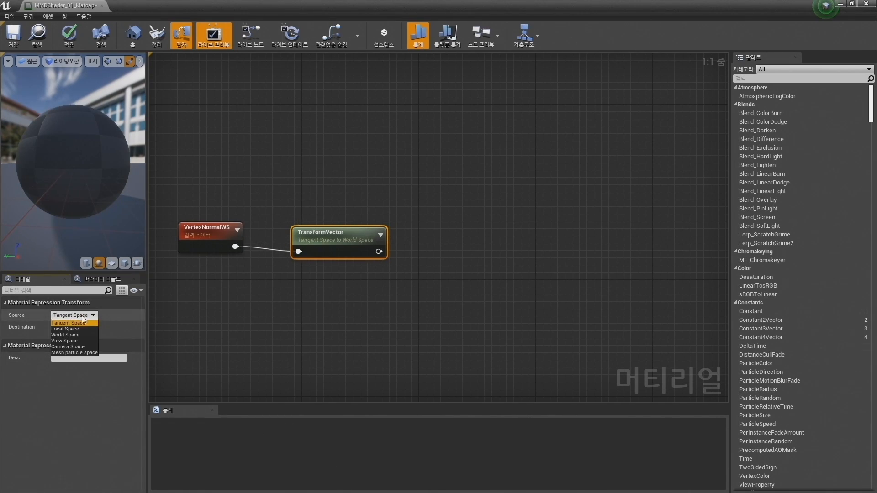
left_click(71, 338)
left_click(70, 328)
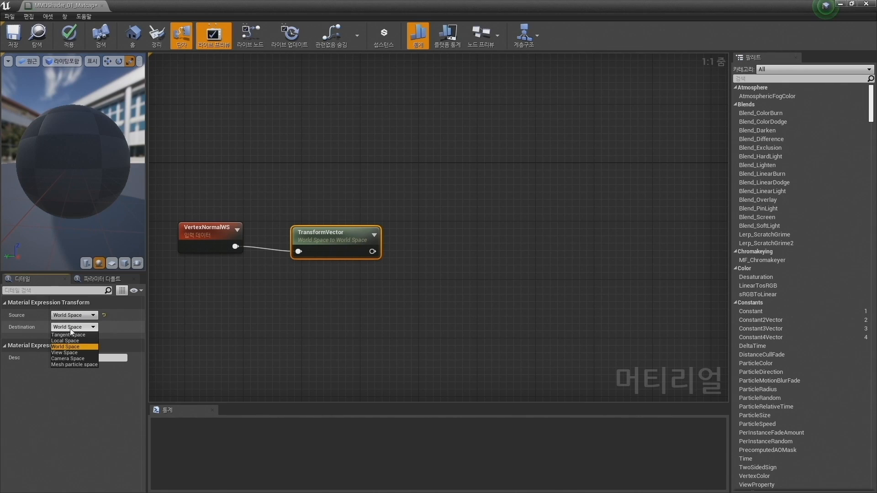
left_click(69, 354)
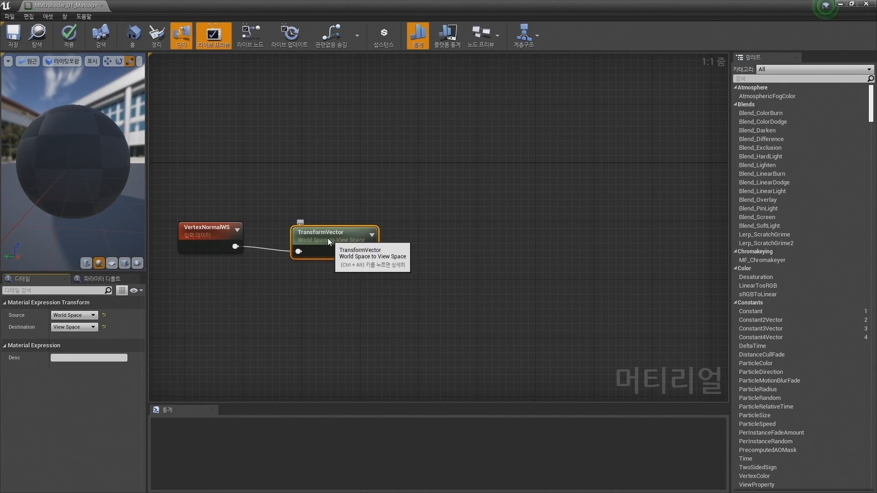
left_click_drag(319, 234, 309, 230)
left_click(322, 205)
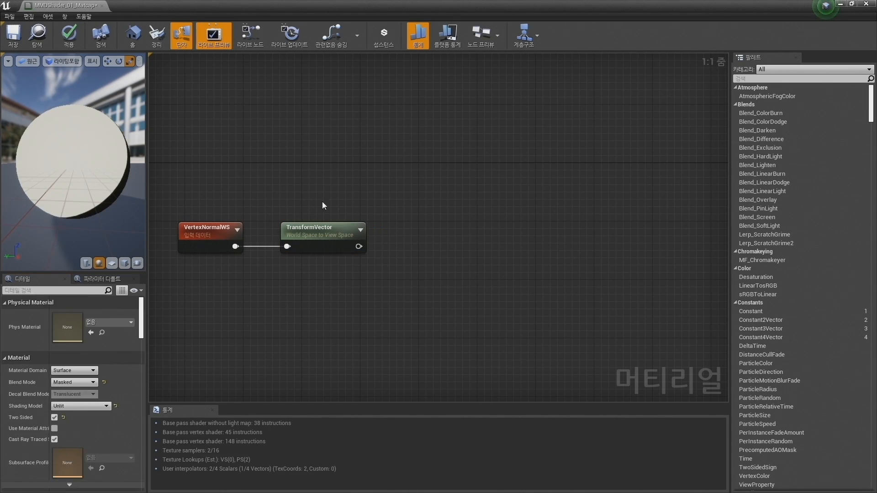
- Add a Normalize node after TransformVector, feed it the TransformVector output, and line it up in the row
right_click(465, 247)
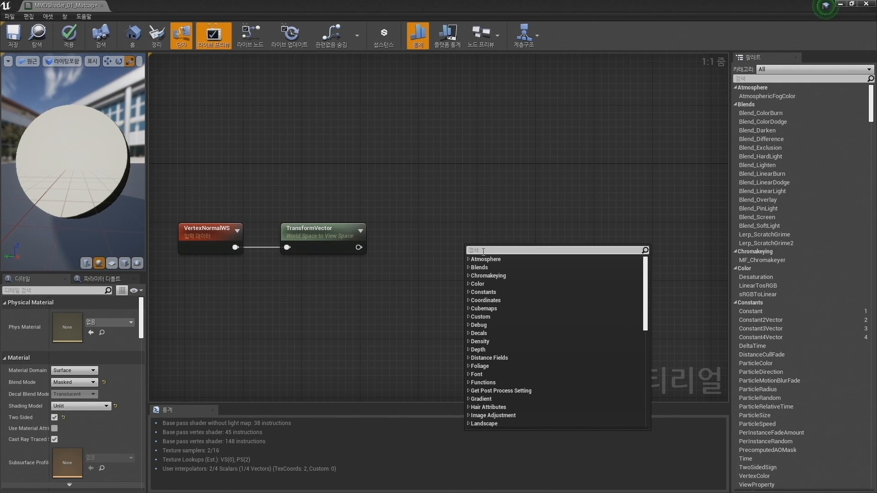
type("nor")
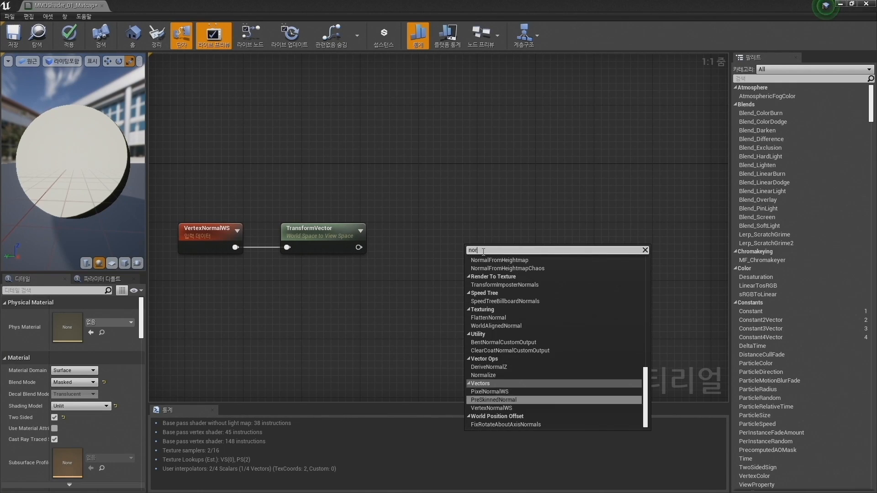
type("ali")
key("Return")
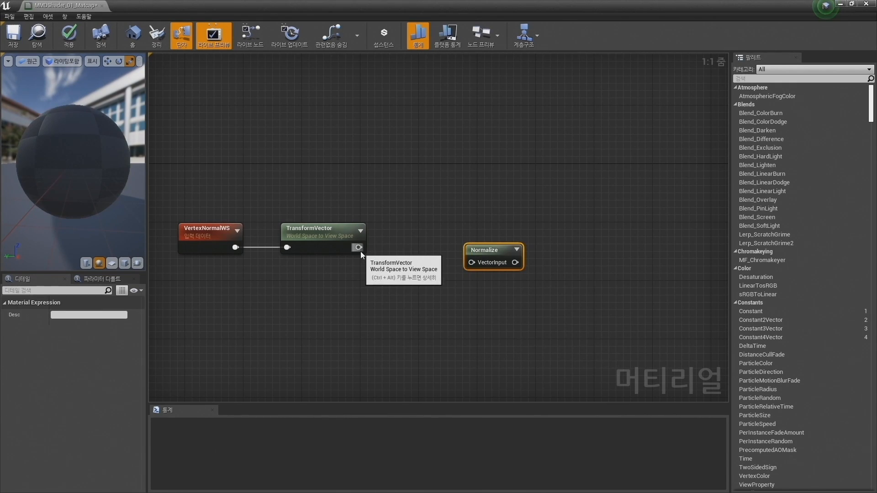
left_click_drag(359, 248, 437, 233)
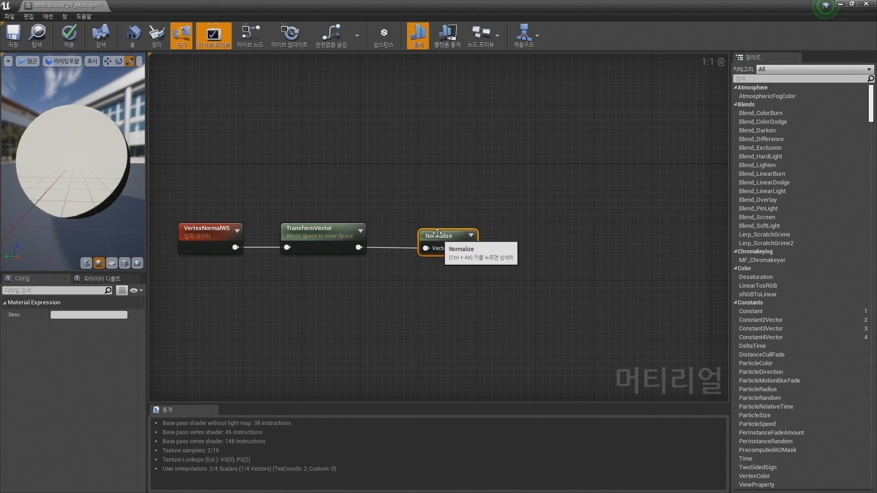
left_click(420, 197)
- Add a Multiply node after Normalize, connect the Normalize output to input A, and arrange the chain in one row
right_click_drag(545, 224, 443, 208)
scroll(489, 235, "down", 1)
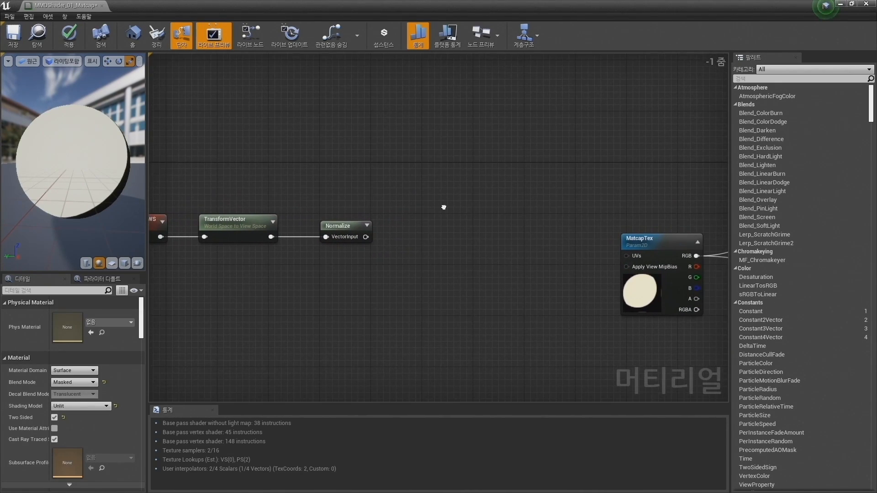
right_click(400, 203)
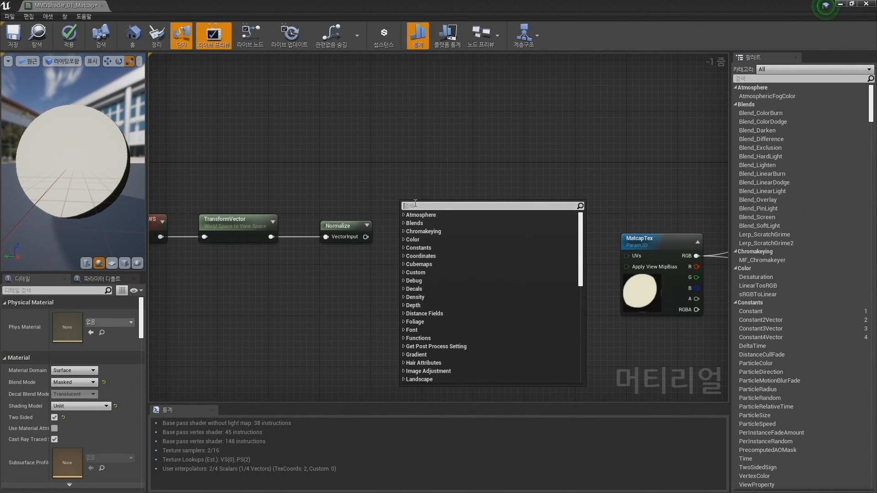
left_click(409, 186)
left_click(409, 186)
left_click_drag(366, 237, 458, 287)
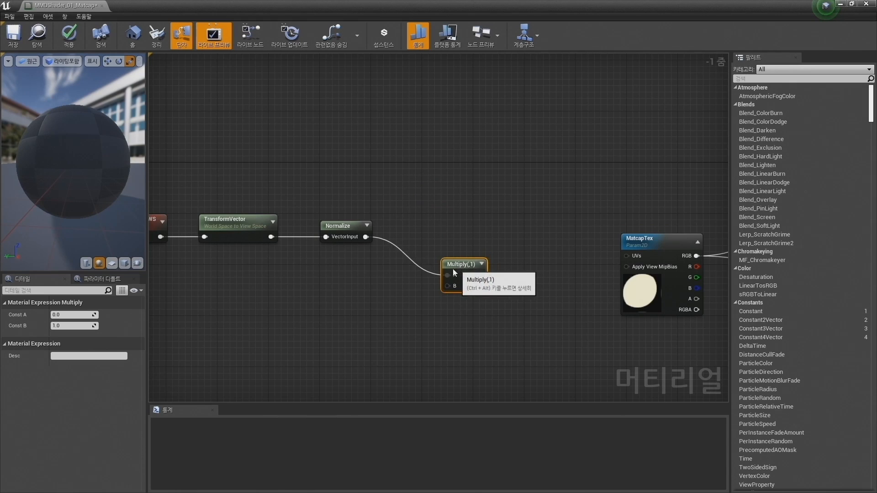
right_click_drag(458, 287, 569, 270)
left_click_drag(204, 164, 501, 278)
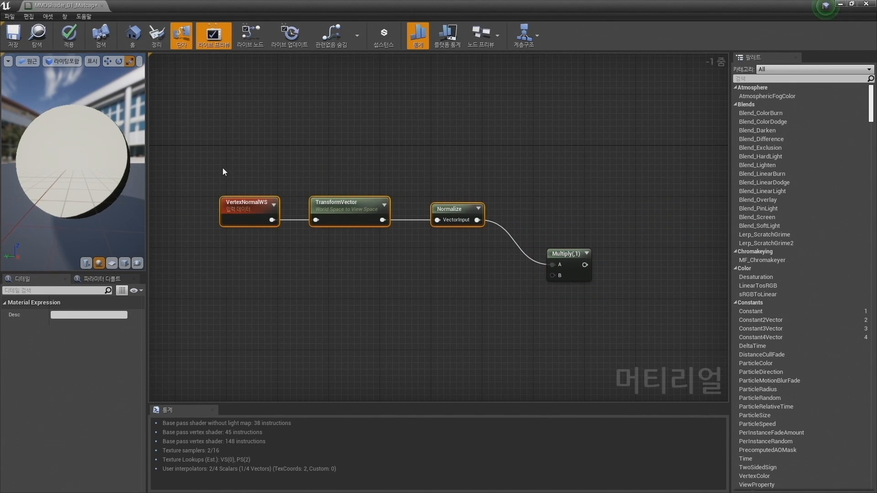
right_click(247, 200)
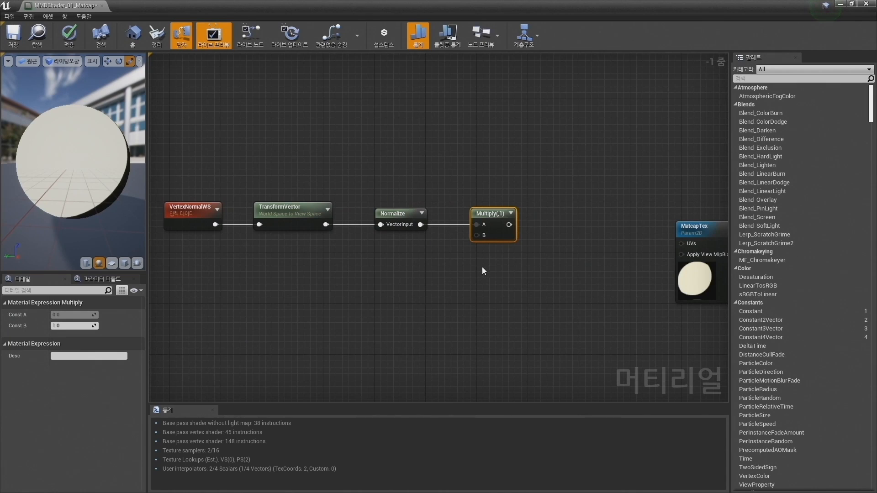
right_click_drag(421, 269, 421, 271)
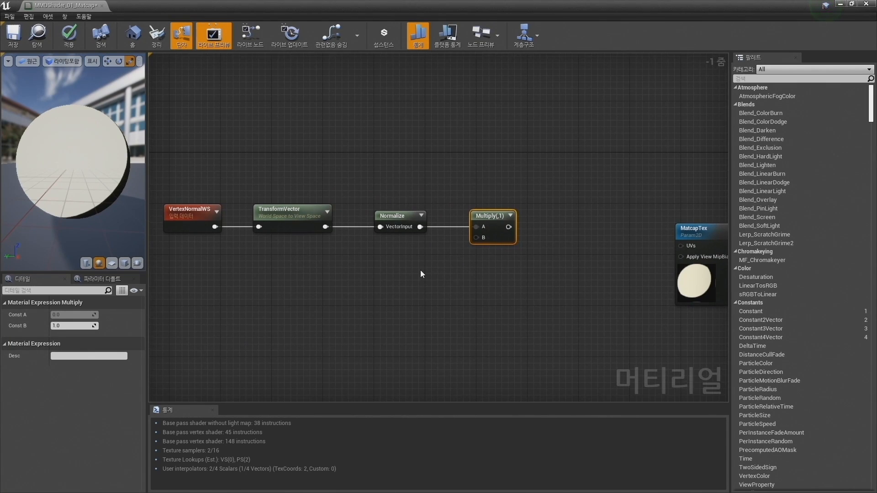
- Place an Add node between the new Multiply and MatcapTex, and connect the Multiply output to its input A
left_click(438, 254)
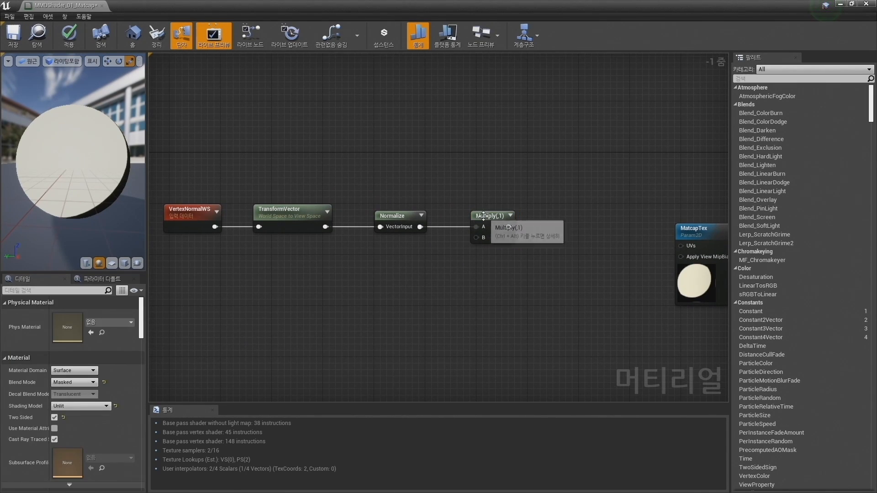
left_click(476, 226)
right_click(543, 237)
left_click(553, 209)
left_click(553, 208)
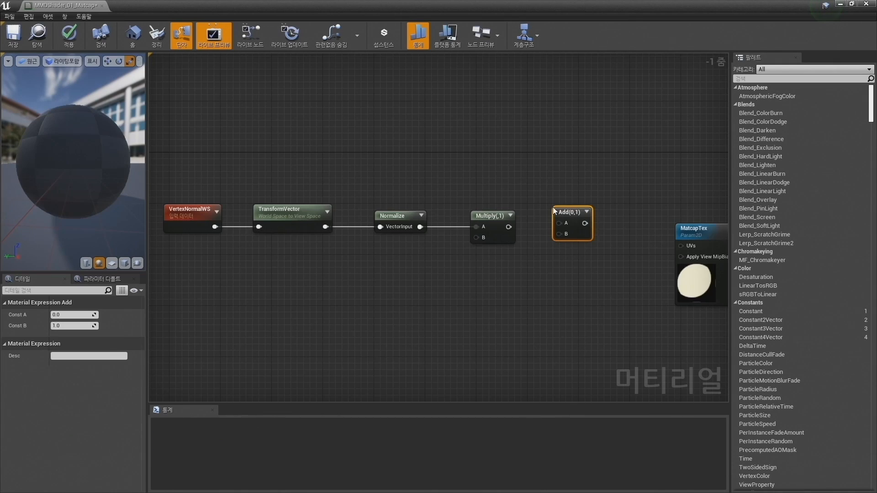
left_click_drag(510, 225, 558, 223)
- Set Const B to 0.5 on both the new Multiply node and the Add node
left_click(492, 217)
left_click(67, 325)
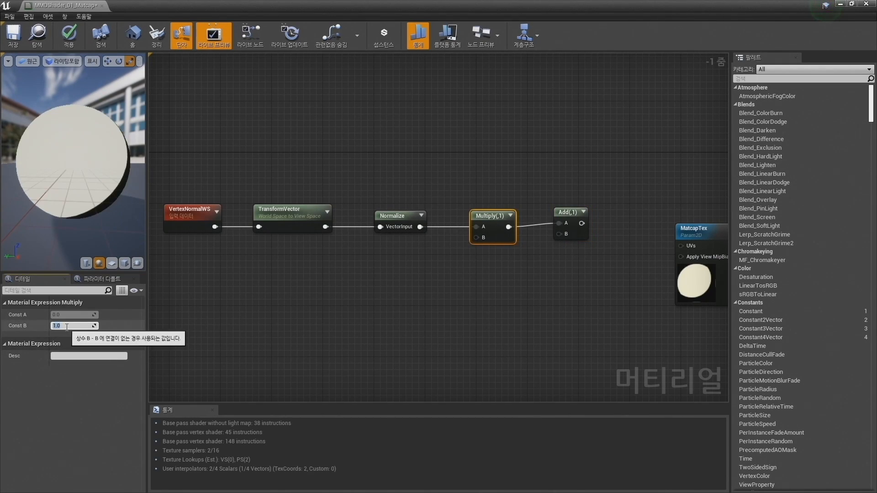
type("0.5")
key("Return")
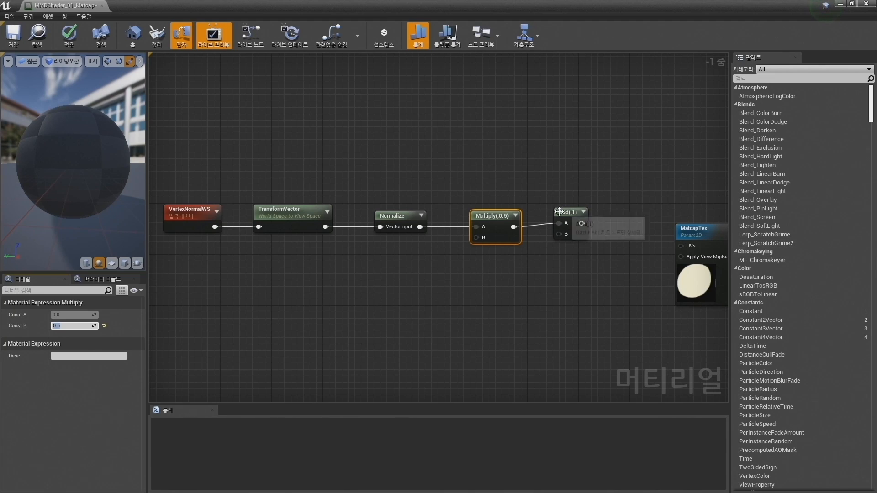
left_click(568, 212)
left_click(65, 326)
type("0")
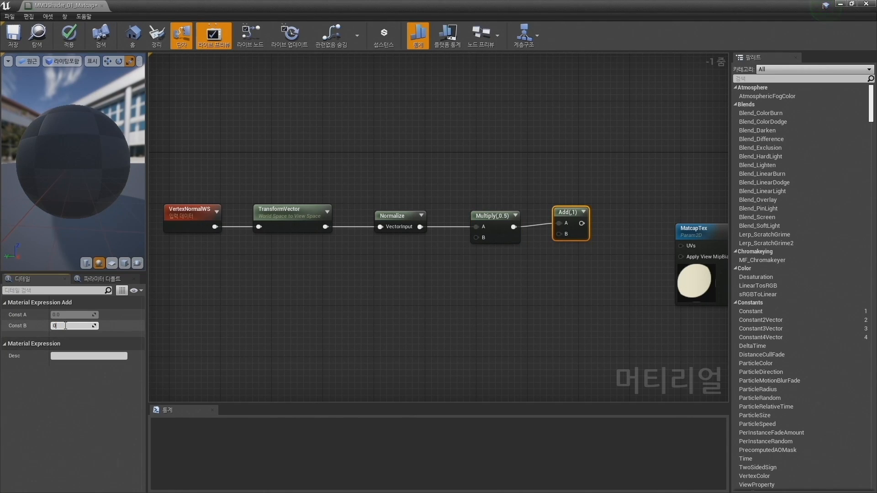
type(".5")
key("Return")
- Move the whole chain from VertexNormalWS to Add farther away from MatcapTex to free space between them
scroll(375, 191, "down", 2)
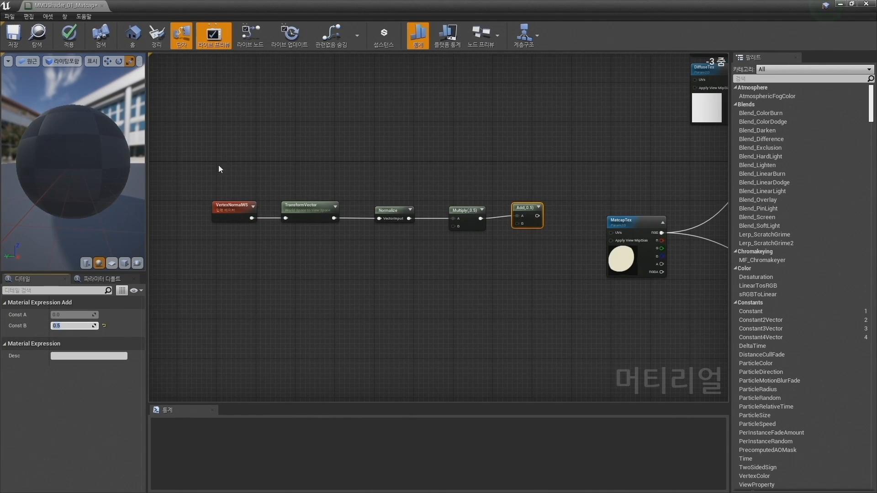
left_click_drag(215, 196, 543, 251)
left_click_drag(526, 208, 443, 208)
left_click(408, 272)
left_click(419, 258)
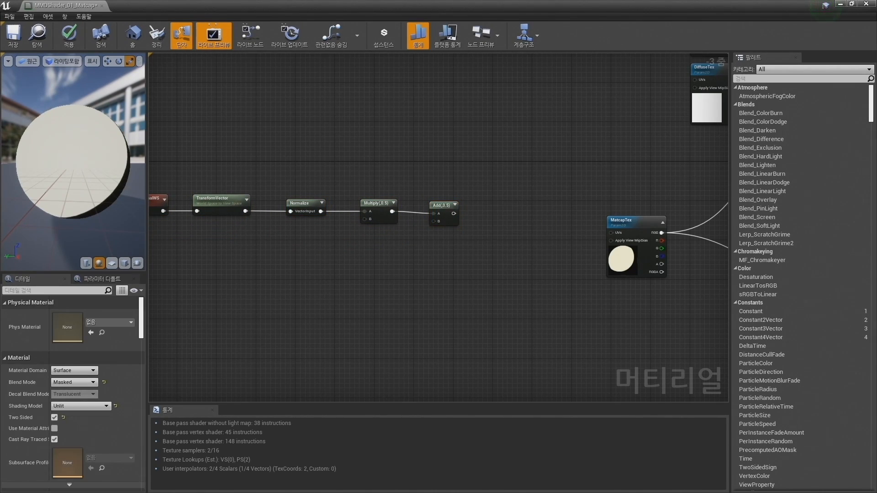
- Shift MatcapTex slightly upward and move the Add node a little closer to Multiply
right_click_drag(507, 266, 443, 260)
left_click_drag(557, 217, 567, 202)
left_click(463, 217)
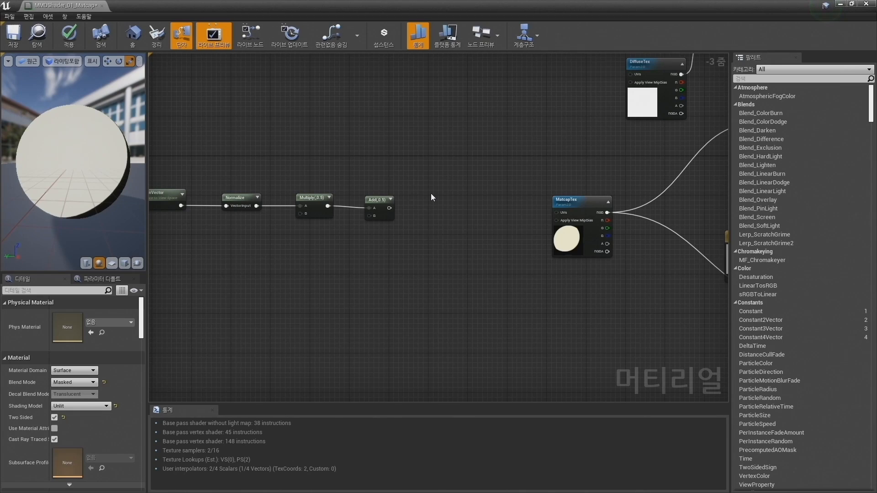
left_click_drag(382, 206, 377, 202)
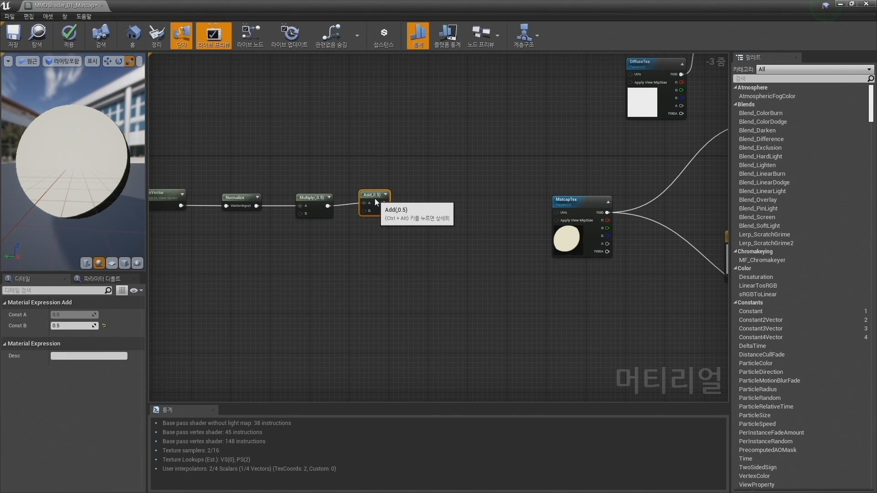
left_click(421, 191)
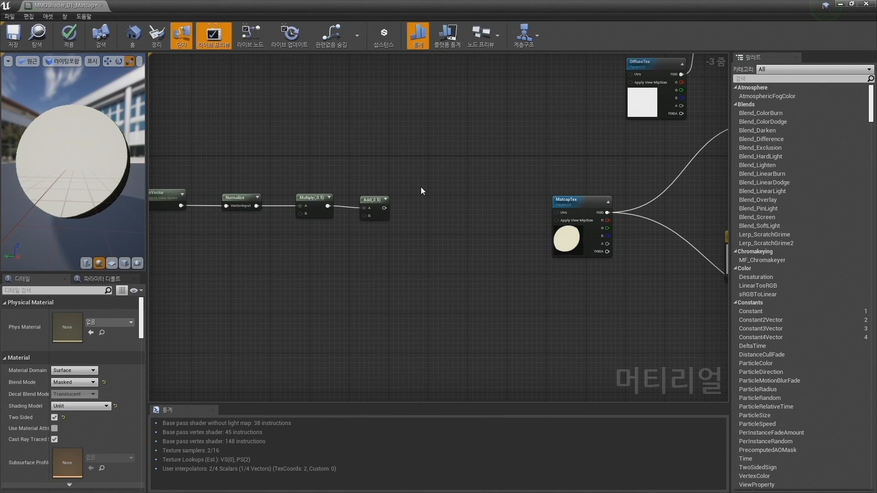
- Add a ComponentMask node in the space between Add and MatcapTex
left_click(421, 191)
key("Delete")
right_click(424, 188)
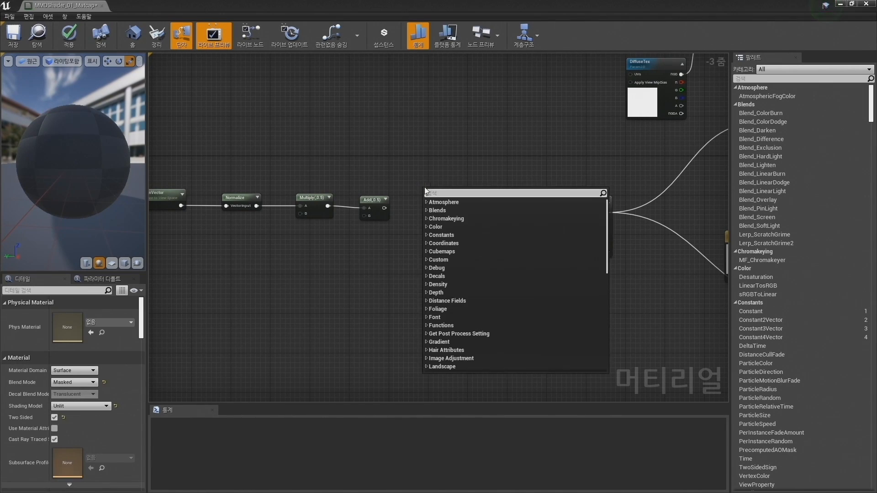
type("mask")
key("Return")
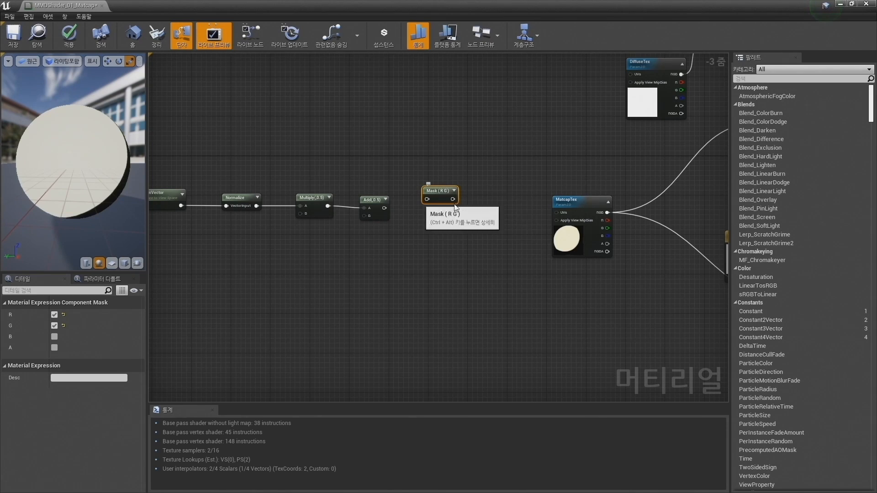
- Duplicate the mask node directly beneath the first, and limit the upper mask to the R channel by disabling G
key("ctrl+w")
left_click_drag(474, 197, 445, 224)
left_click(438, 191)
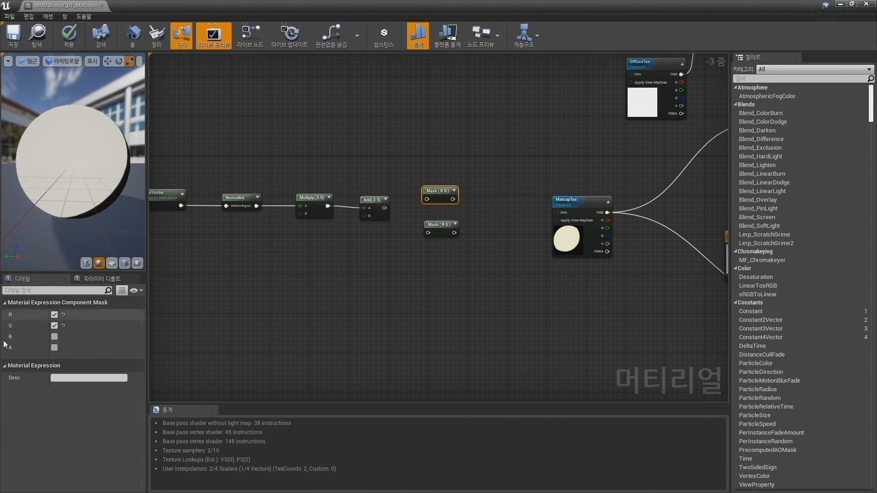
left_click(55, 325)
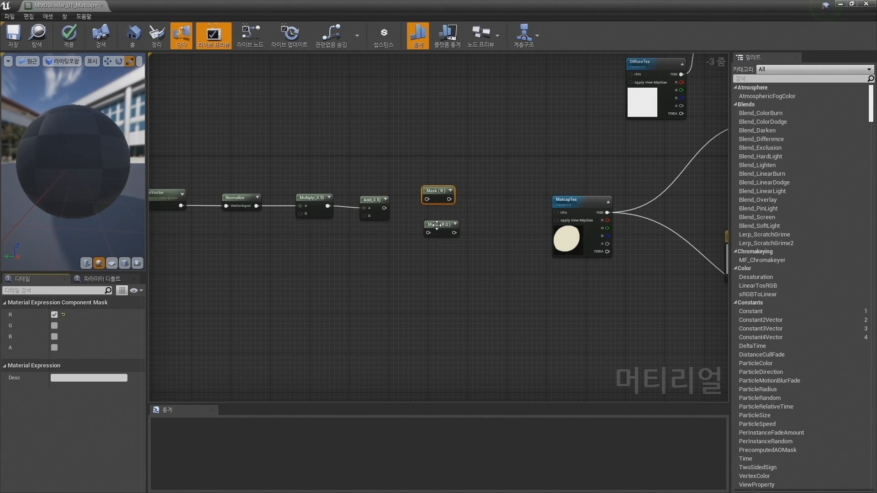
- Limit the lower mask to the G channel and feed the Add output into both masks
left_click(54, 315)
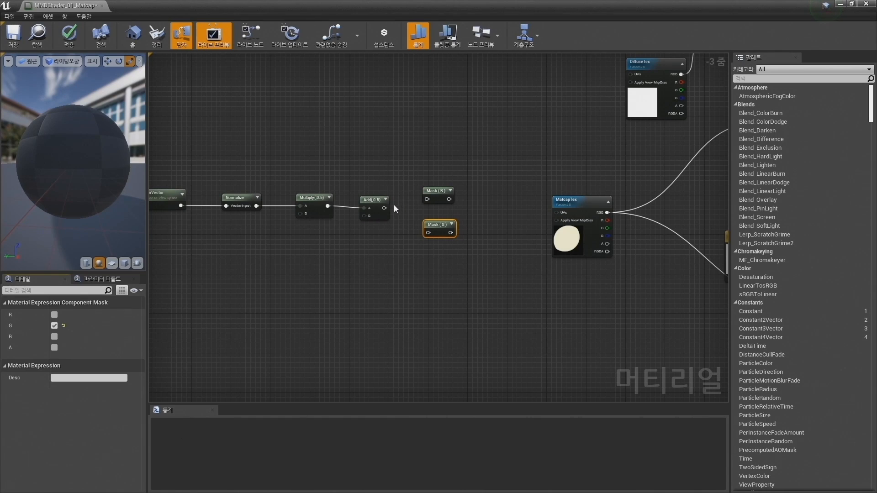
left_click_drag(384, 208, 475, 240)
- Add a OneMinus node after Mask (G) and wire the mask's output into it
left_click(473, 229)
key("o")
left_click(471, 229)
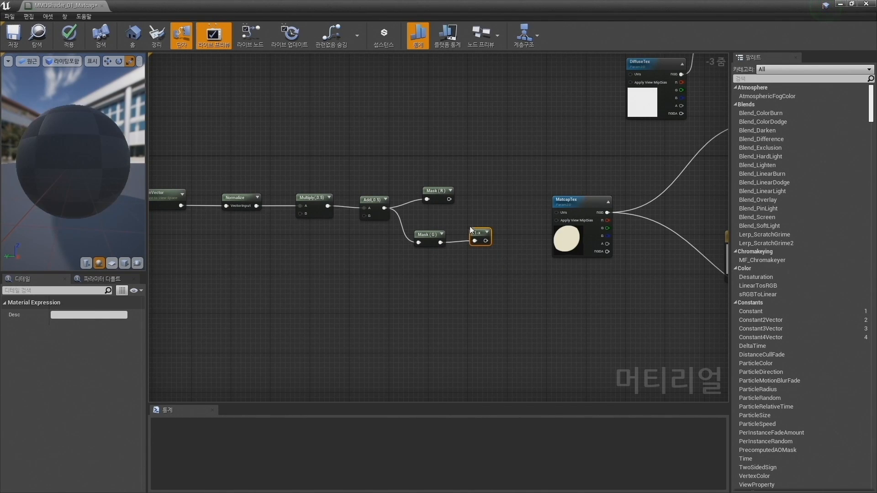
right_click(505, 200)
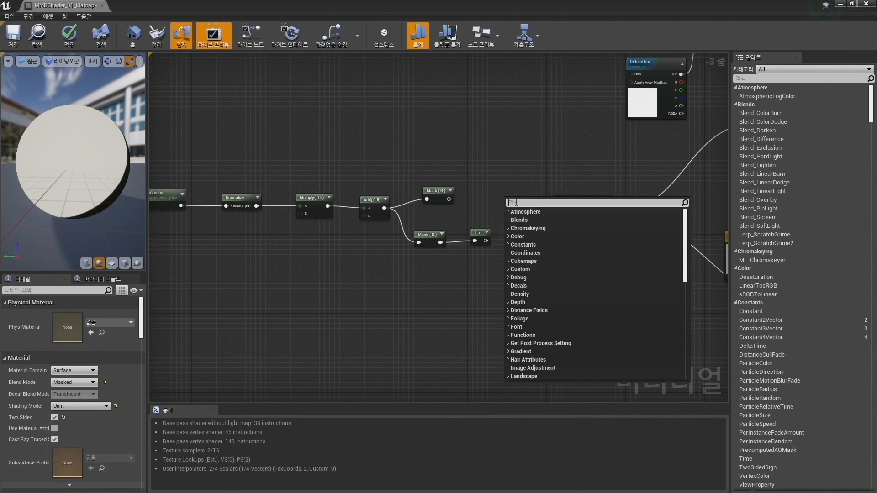
type("append")
key("Return")
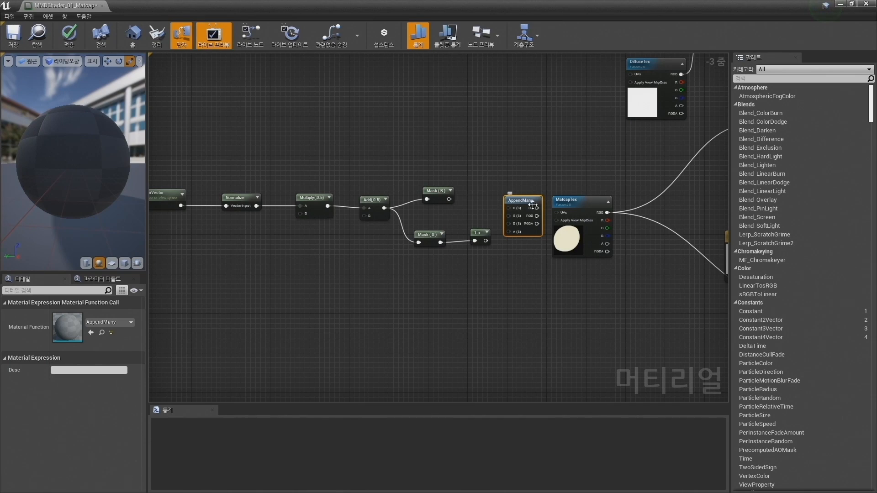
key("Delete")
- Add an AppendVector node just before MatcapTex
right_click(517, 203)
type("a")
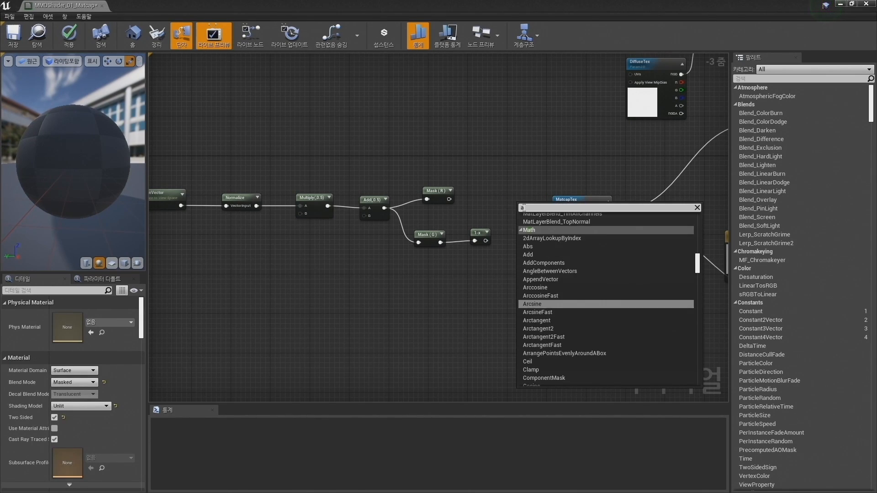
type("ppend")
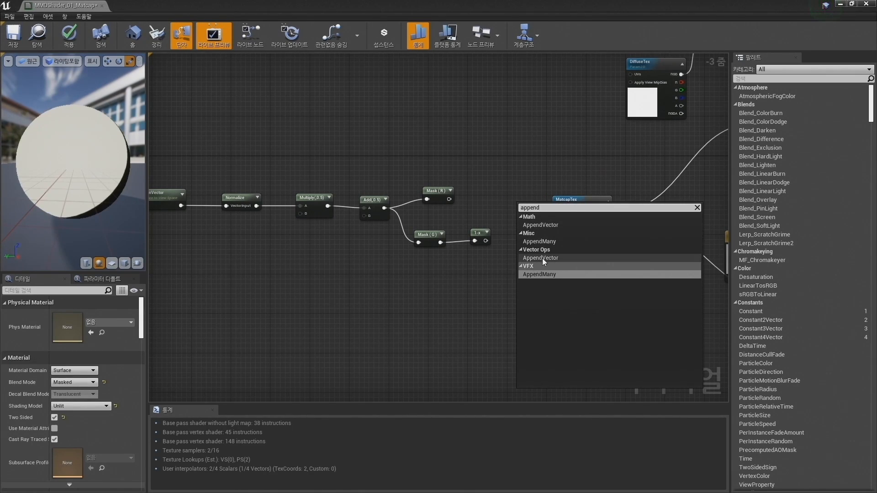
left_click(554, 259)
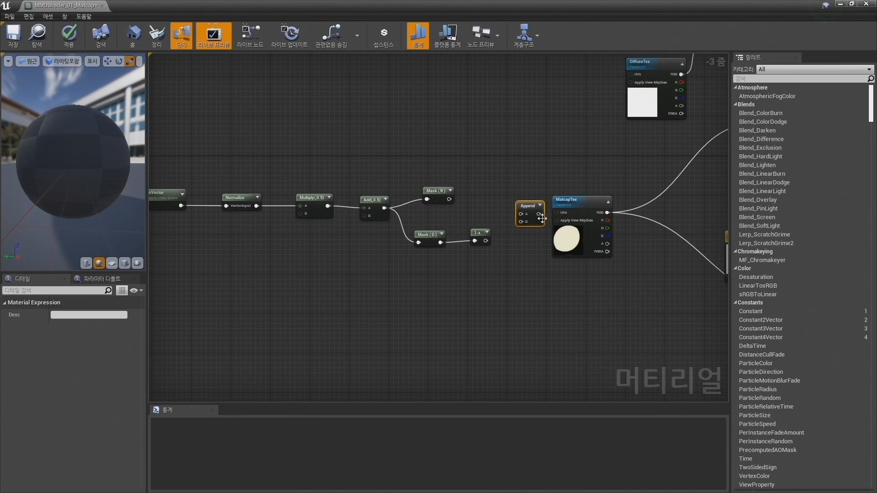
- Wire Mask (R) to Append's A and the OneMinus output to its B, and feed Append into the UVs of MatcapTex
left_click_drag(449, 199, 452, 203)
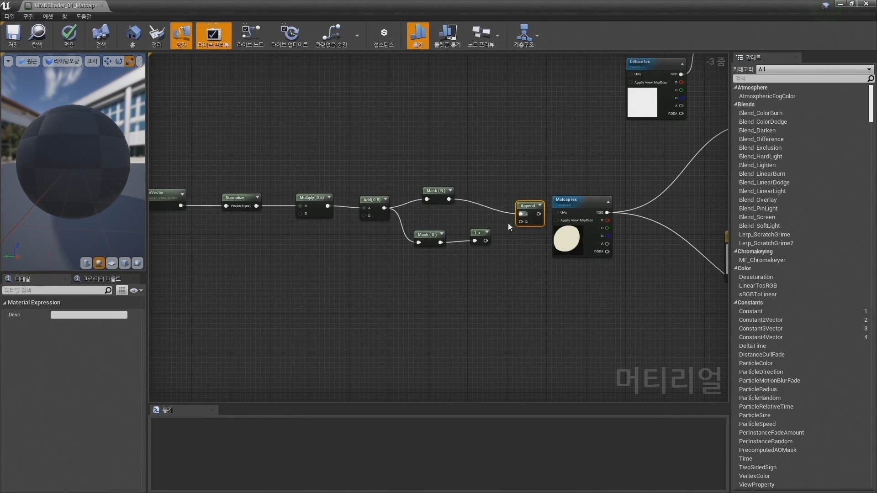
left_click_drag(485, 240, 521, 222)
left_click_drag(539, 213, 556, 212)
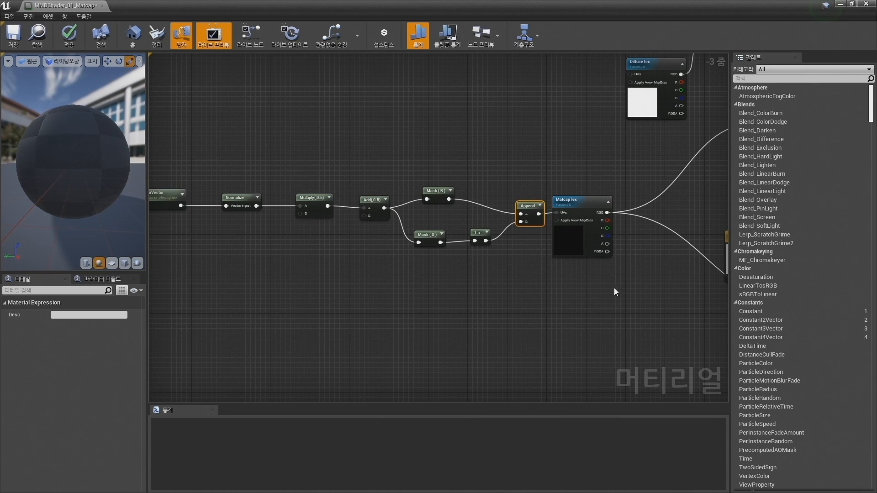
- Apply and save the material with the finished matcap UV chain
right_click_drag(615, 293, 444, 320)
left_click(453, 209)
right_click_drag(476, 231, 451, 280)
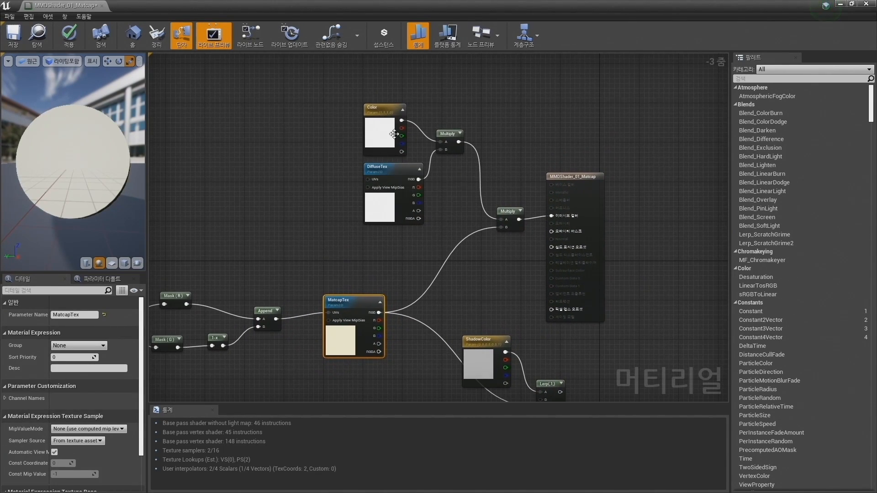
left_click(69, 34)
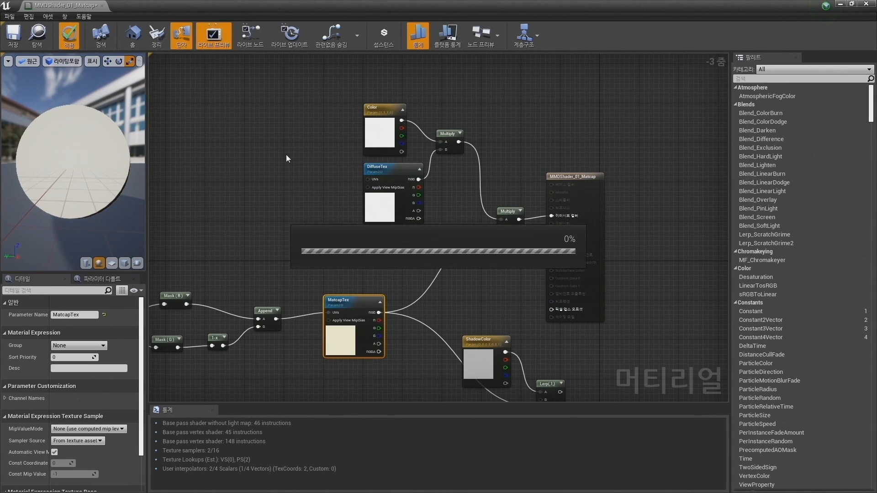
left_click(14, 35)
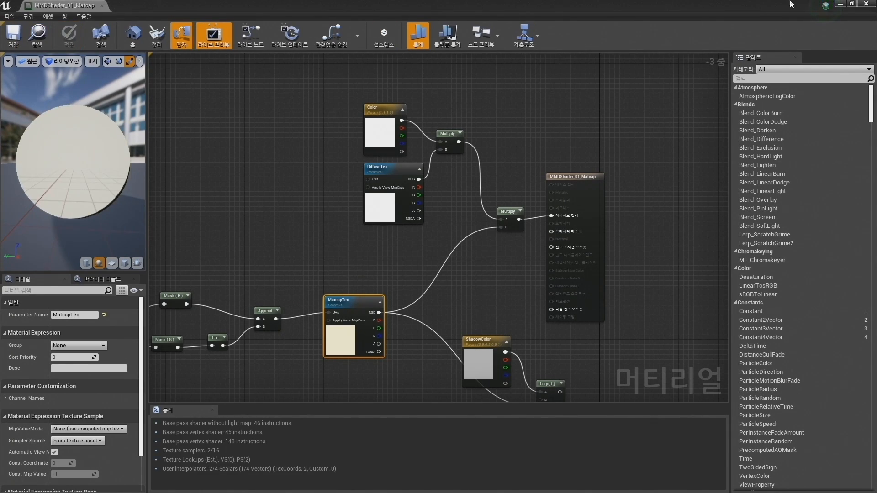
- Return to the level and examine the matcap shading on the Miku model from the front round to her back
left_click(841, 4)
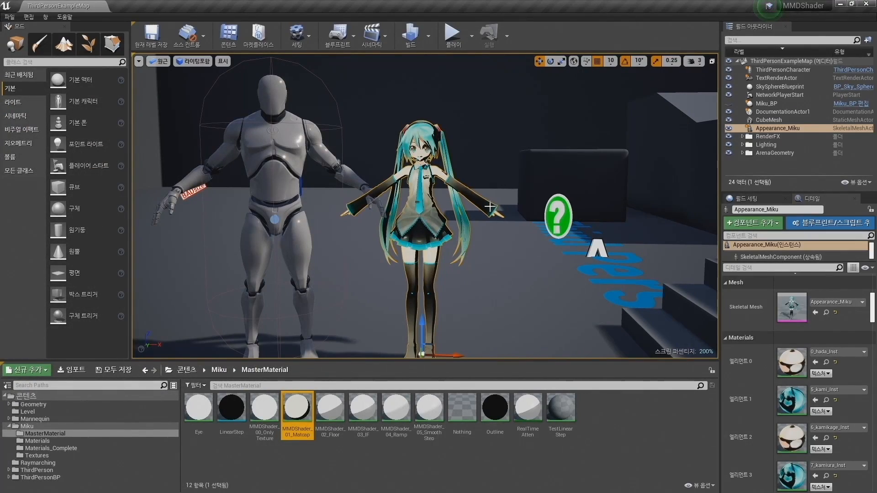
key("d")
right_click_drag(485, 227, 822, 267)
key("w")
key("a")
key("s")
key("a")
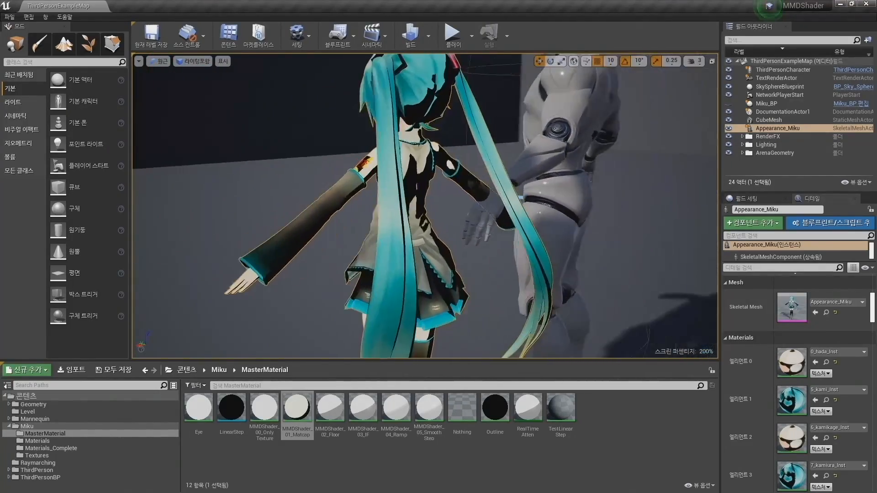
right_click_drag(216, 213, 244, 210)
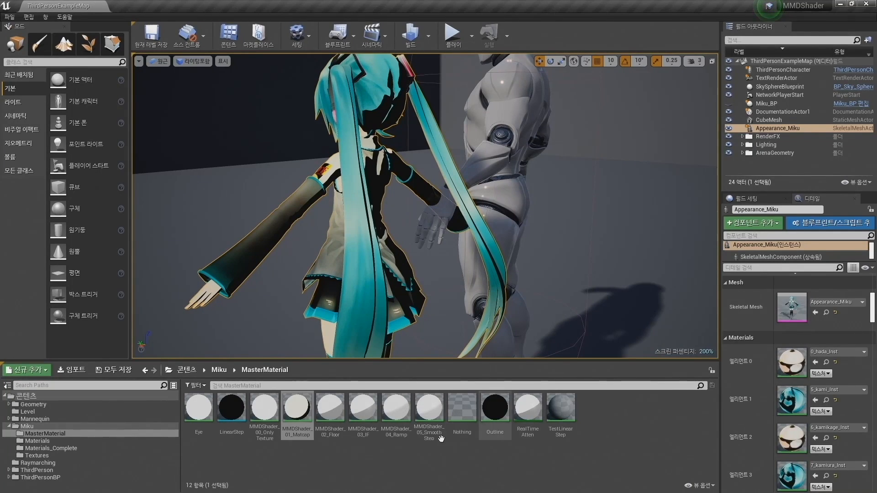
- Open the Matcap_Toon texture from the Textures folder, view the whole image, and close it
left_click(43, 455)
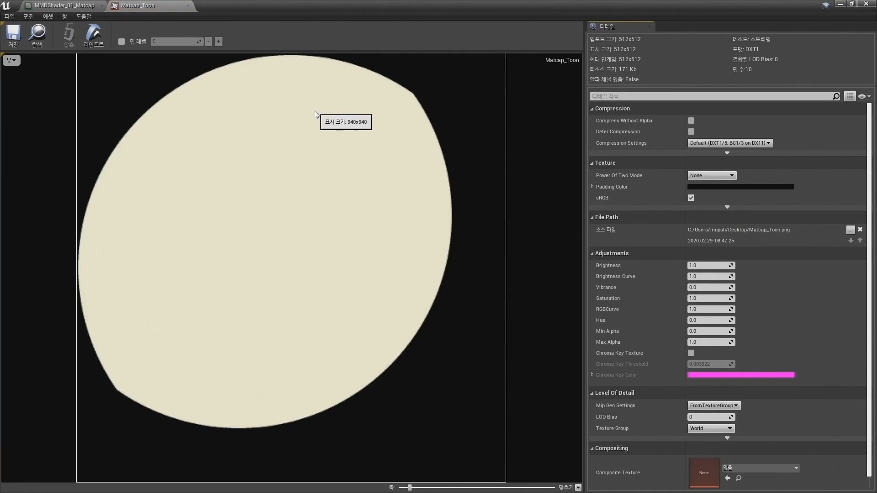
scroll(315, 115, "down", 5)
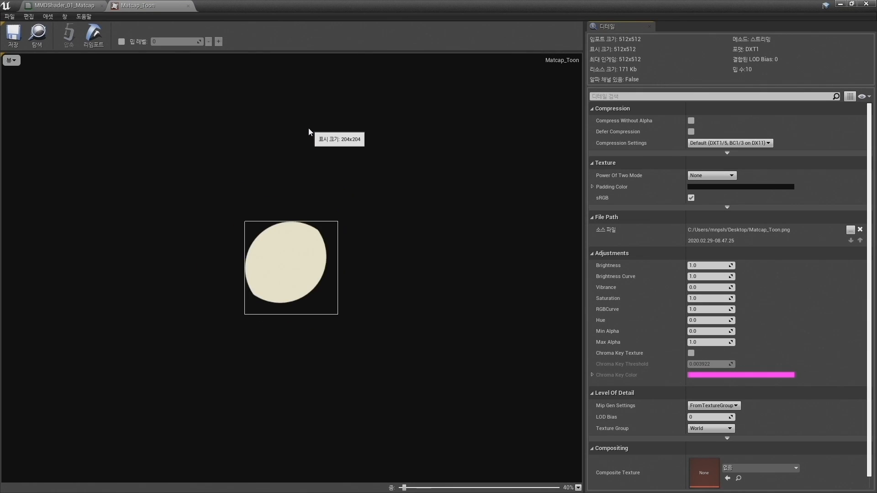
left_click(866, 5)
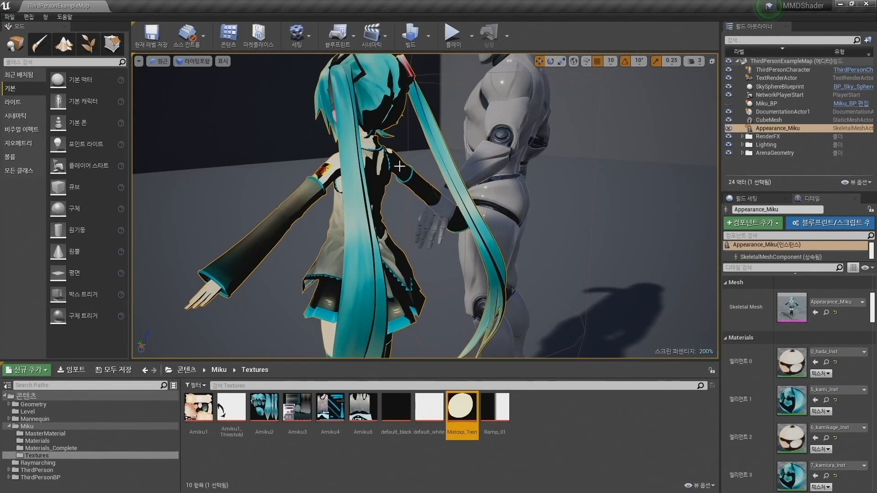
- Orbit back to Miku's front and examine the matcap shadows on her face and upper body
key("a")
right_click_drag(316, 232, 423, 227)
right_click_drag(304, 227, 311, 194)
key("w")
key("a")
right_click_drag(465, 283, 521, 282)
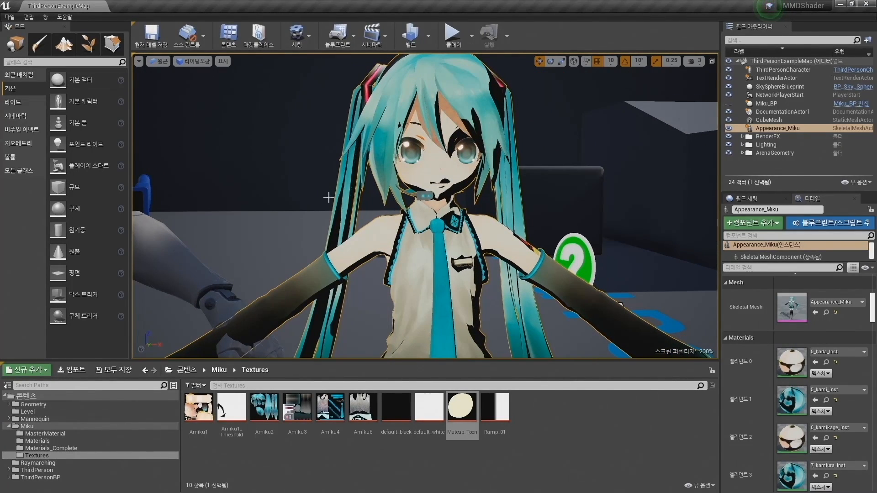
- Reopen MMDShader_01_Matcap and move the ShadowColor and Lerp nodes into the space between DiffuseTex and MatcapTex
left_click(58, 434)
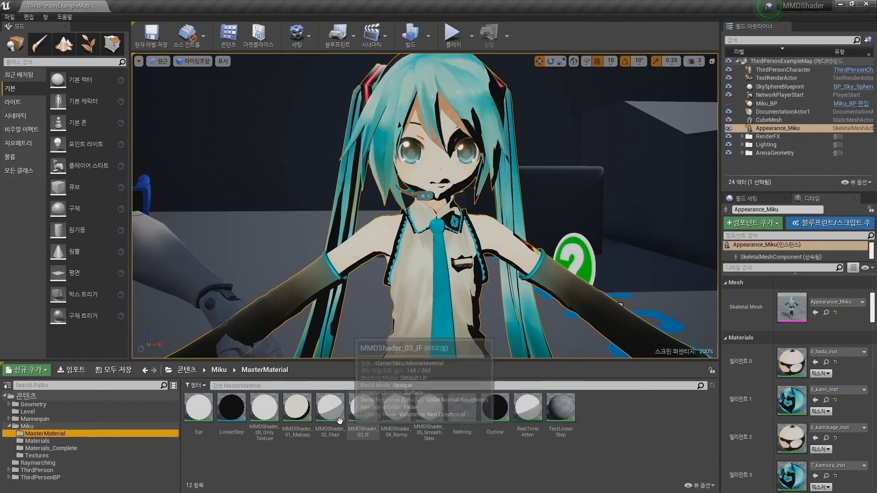
double_click(309, 415)
right_click_drag(292, 179, 412, 276)
right_click_drag(269, 312, 449, 156)
right_click_drag(395, 286, 467, 202)
scroll(336, 306, "down", 1)
right_click_drag(426, 295, 432, 358)
scroll(457, 328, "down", 1)
left_click(541, 313)
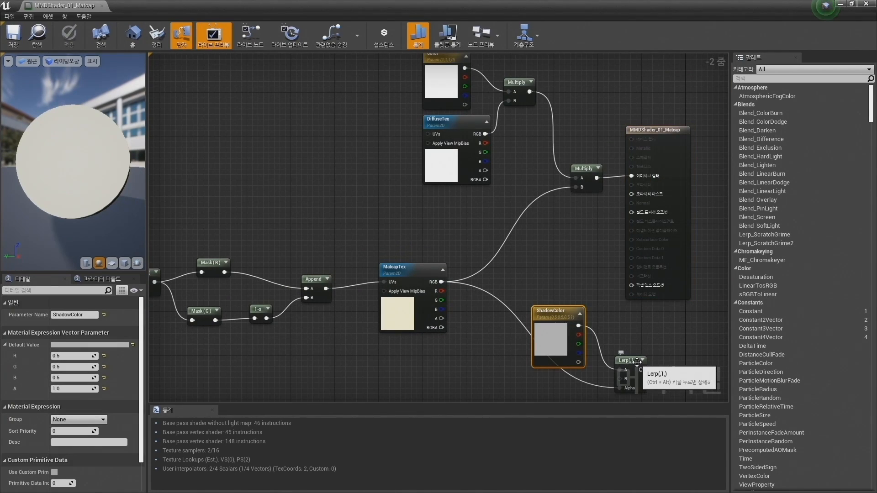
left_click(628, 361, "ctrl")
left_click_drag(557, 313, 389, 167)
left_click(481, 243)
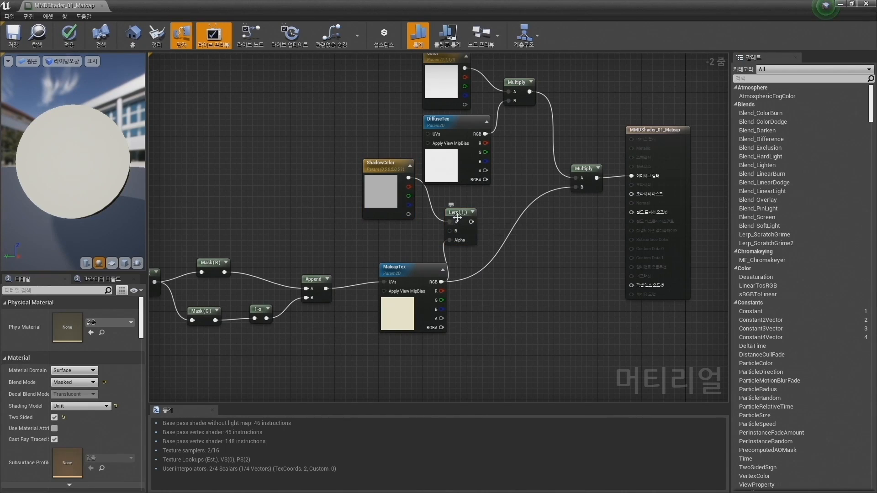
left_click_drag(457, 218, 473, 229)
left_click_drag(386, 167, 396, 188)
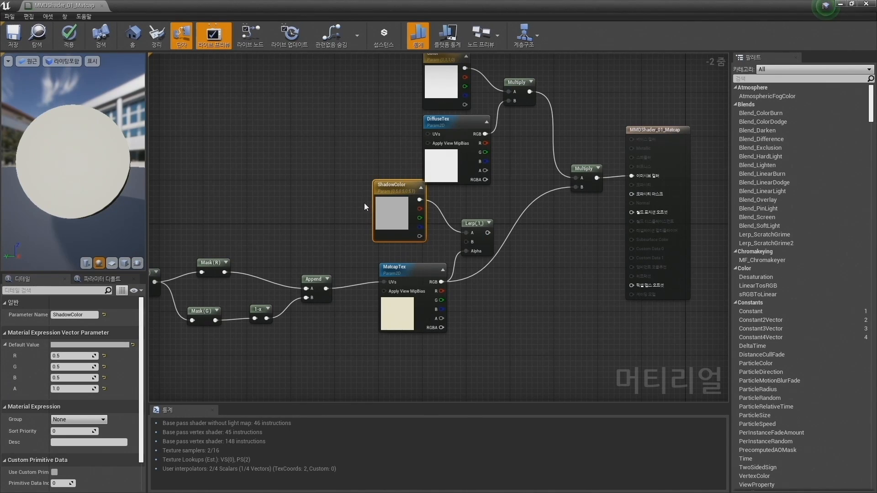
- Connect the Lerp output to input B of the final Multiply in place of MatcapTex, and apply the material
left_click_drag(487, 233, 576, 187)
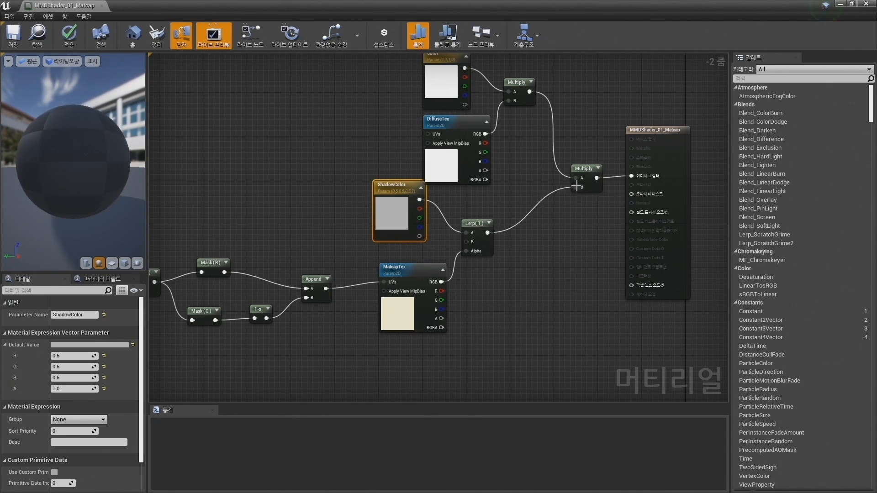
left_click(71, 37)
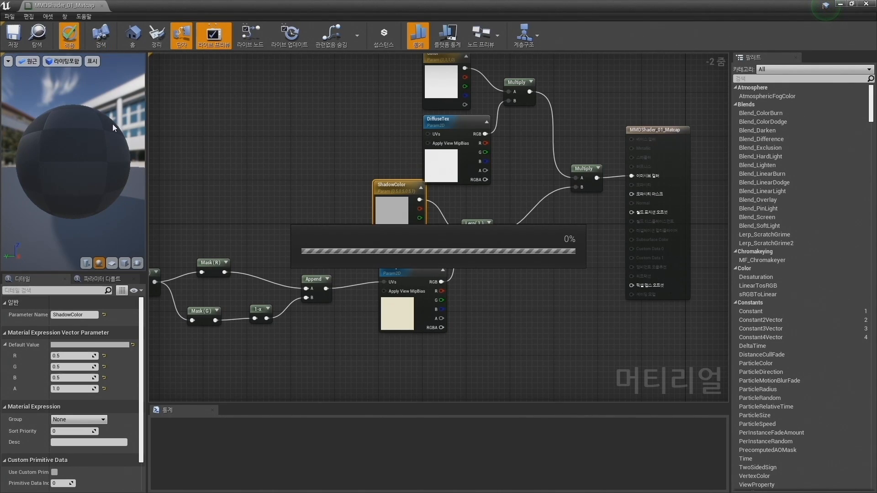
- Shrink the material editor and move it clear of the viewport, then open the 1_kao_Inst instance from Miku's material list
left_click(852, 4)
left_click_drag(544, 59, 535, 446)
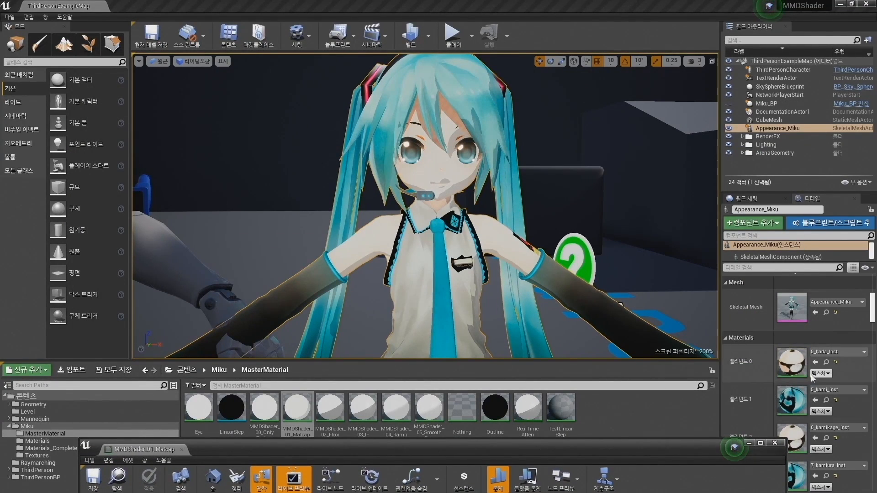
scroll(817, 370, "down", 3)
scroll(840, 374, "down", 4)
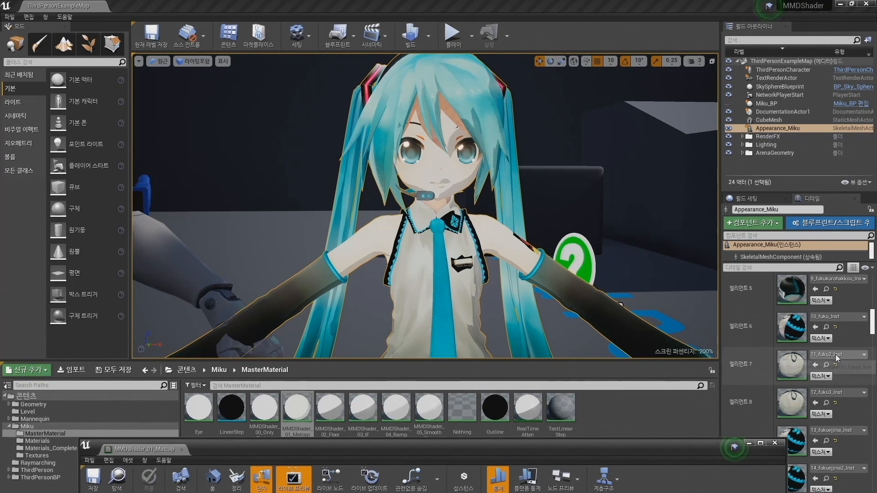
scroll(840, 354, "down", 3)
double_click(801, 405)
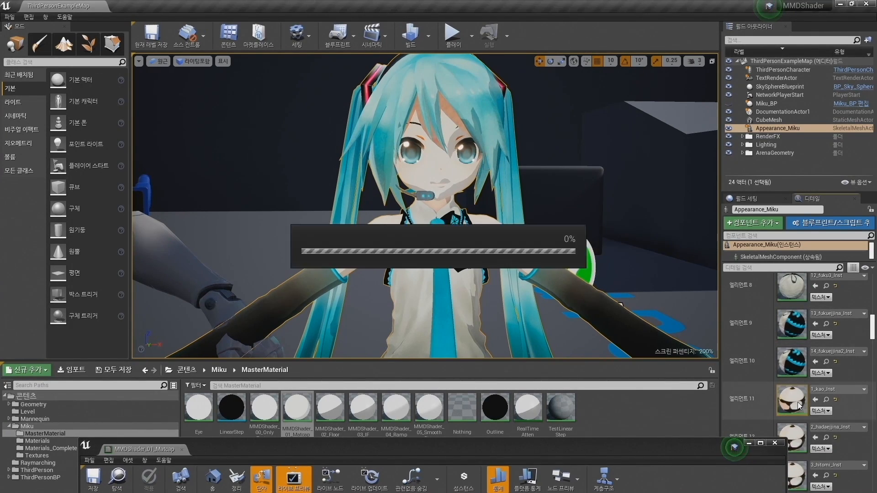
- Enable the ShadowColor override in 1_kao_Inst and open its colour for editing while keeping Miku's face in view
left_click_drag(497, 450, 493, 208)
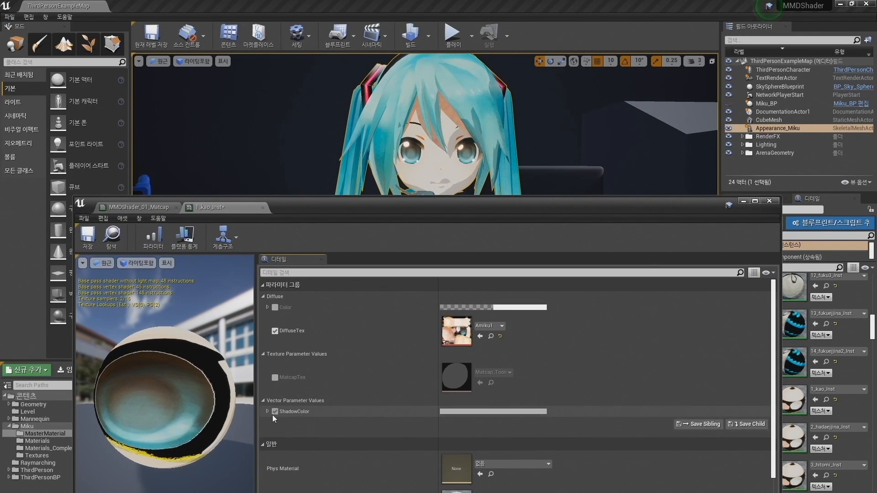
left_click(515, 411)
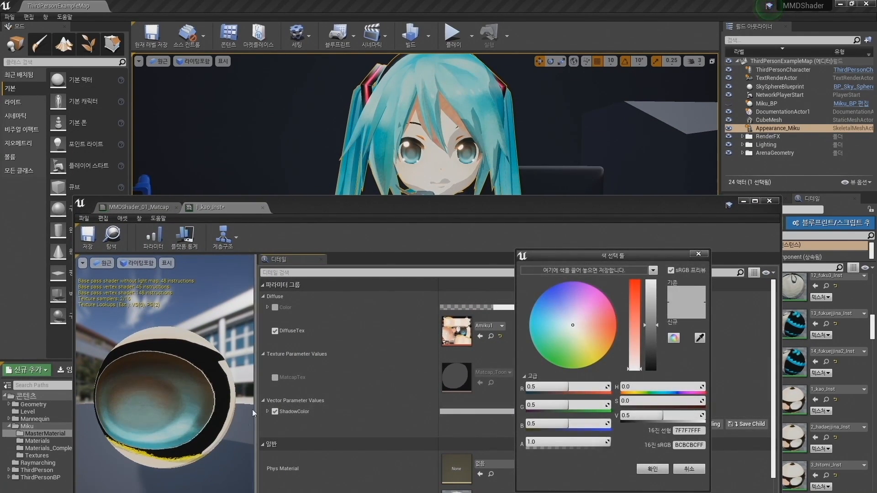
- Try purple, light peach and pink shadow colours on the face material
left_click_drag(602, 315, 586, 301)
left_click_drag(537, 202, 533, 234)
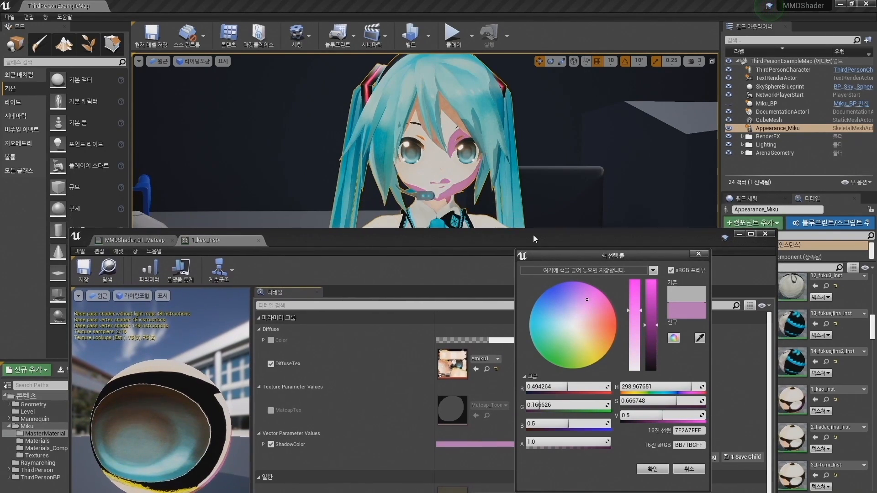
left_click(585, 323)
left_click_drag(648, 320, 649, 291)
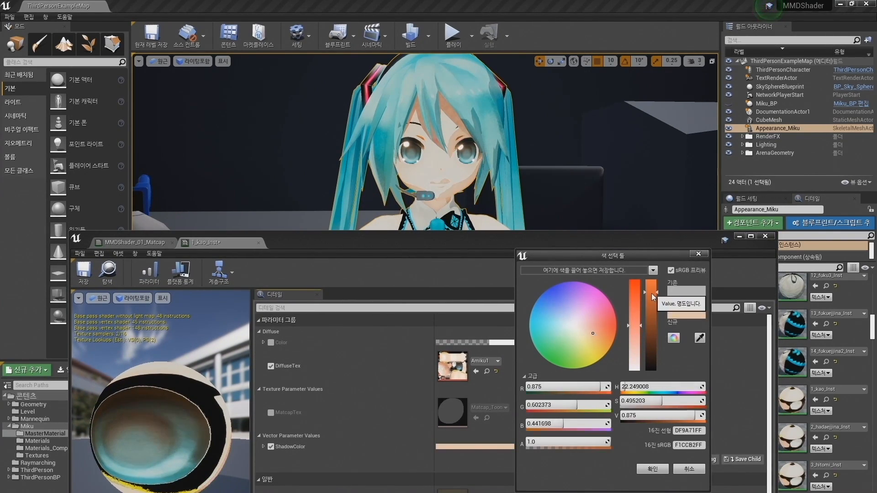
left_click(606, 314)
left_click_drag(607, 314, 597, 302)
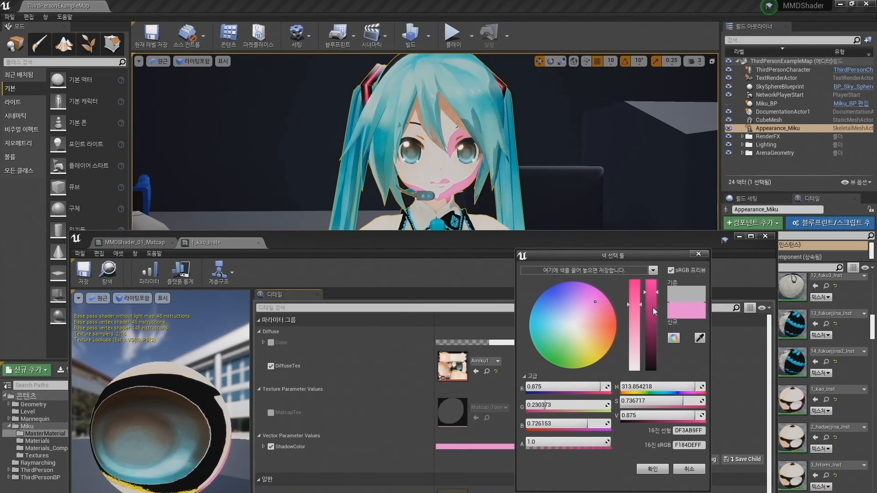
- Set the face's ShadowColor to a salmon skin tone of about R 0.68, G 0.34, B 0.29, and close the editor window
left_click(597, 328)
left_click_drag(651, 302, 654, 310)
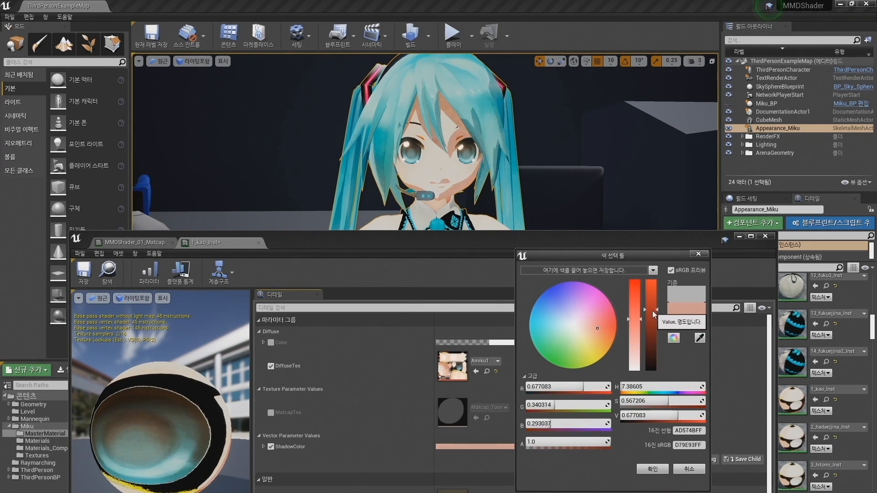
left_click(698, 255)
left_click(766, 237)
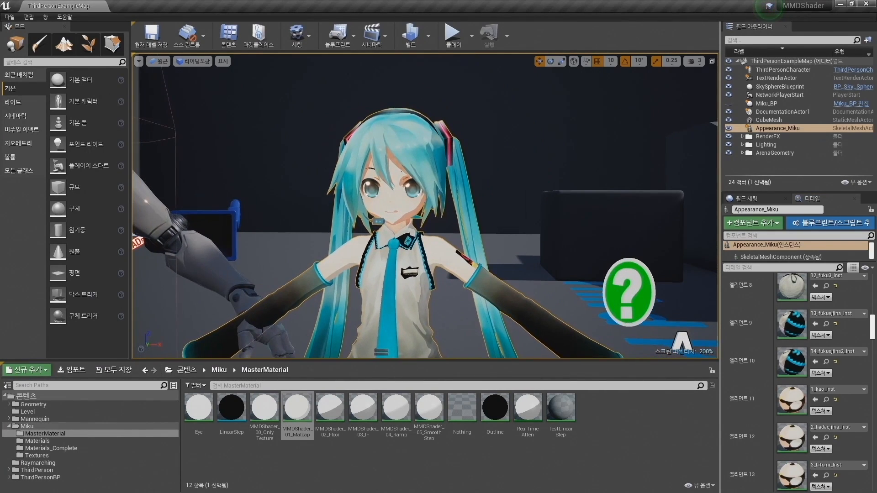
right_click_drag(249, 291, 254, 295)
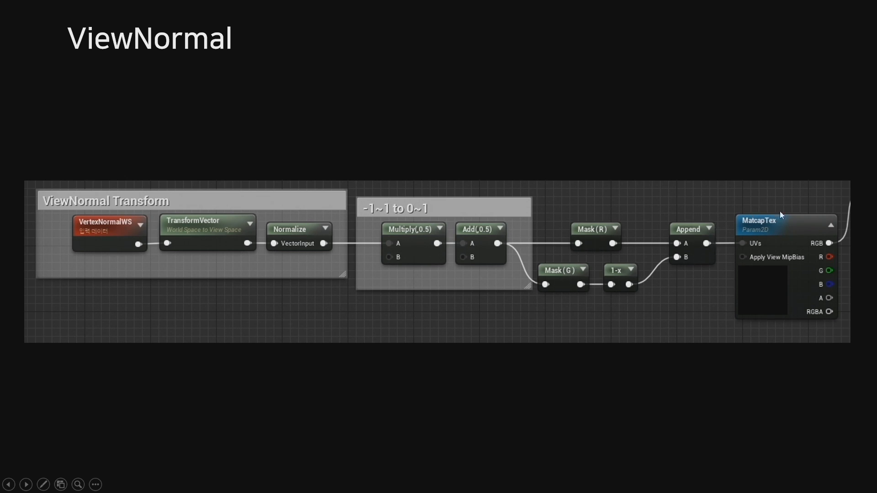
left_click(714, 162)
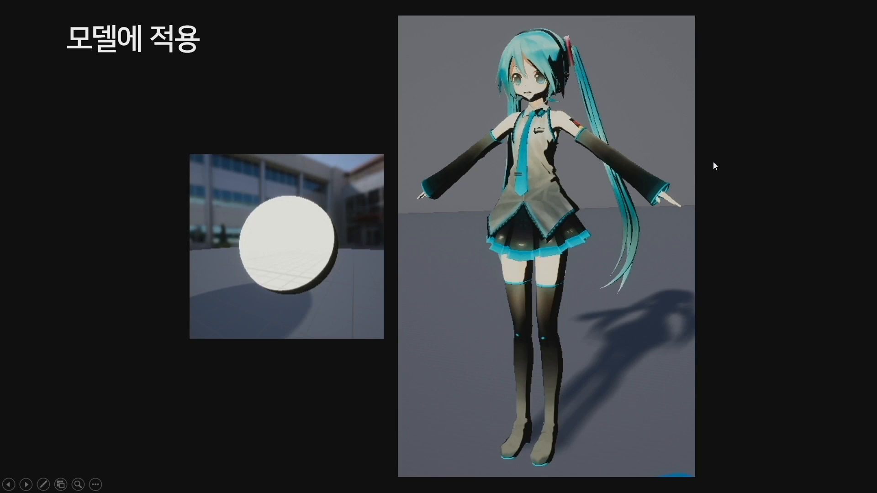
left_click(453, 167)
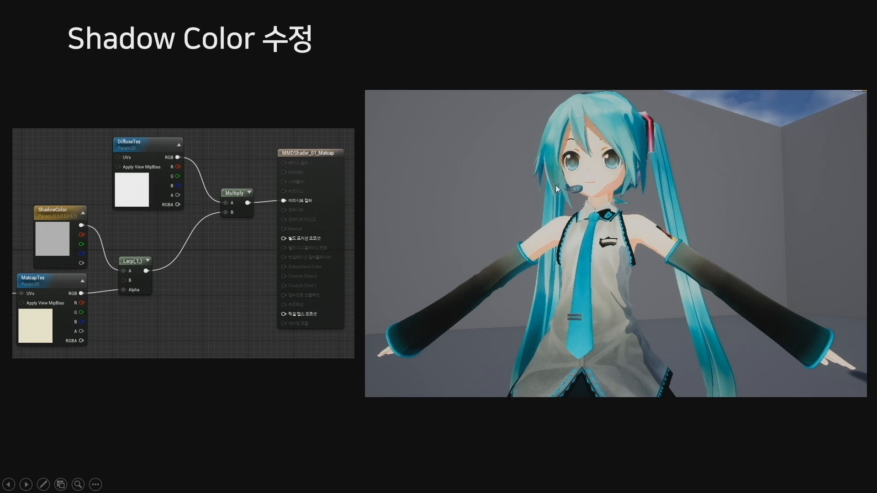
left_click(421, 184)
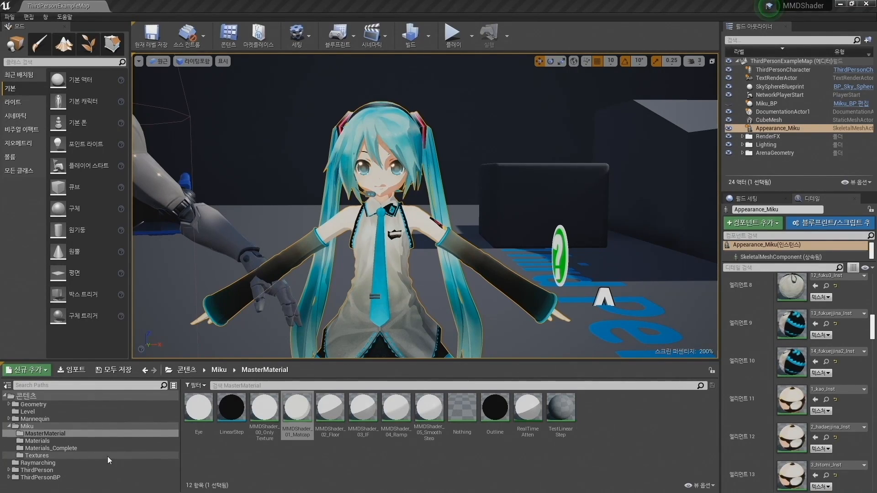
- Create a Blueprint class with Actor as its parent in the MasterMaterial folder and move it into the Miku folder
left_click(231, 457)
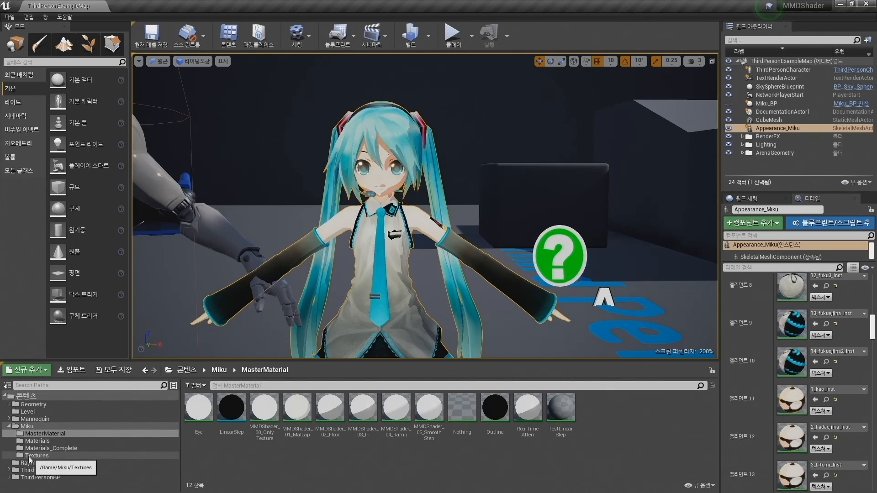
right_click(627, 414)
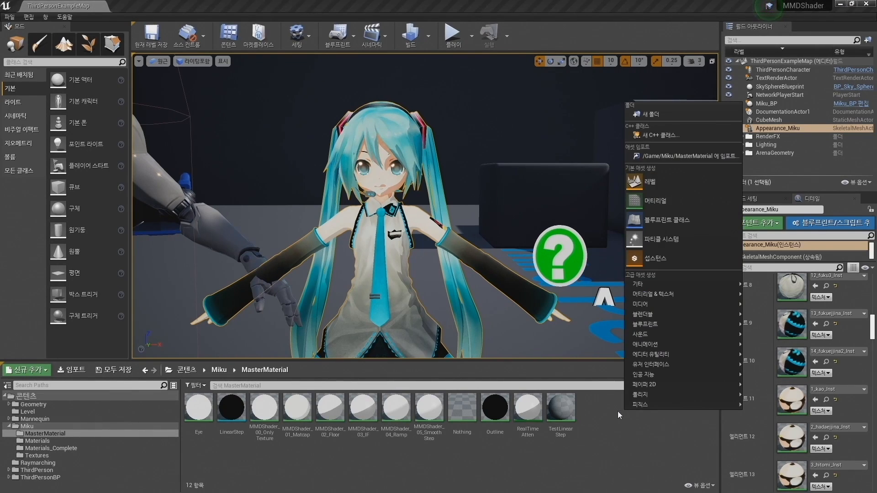
left_click(669, 221)
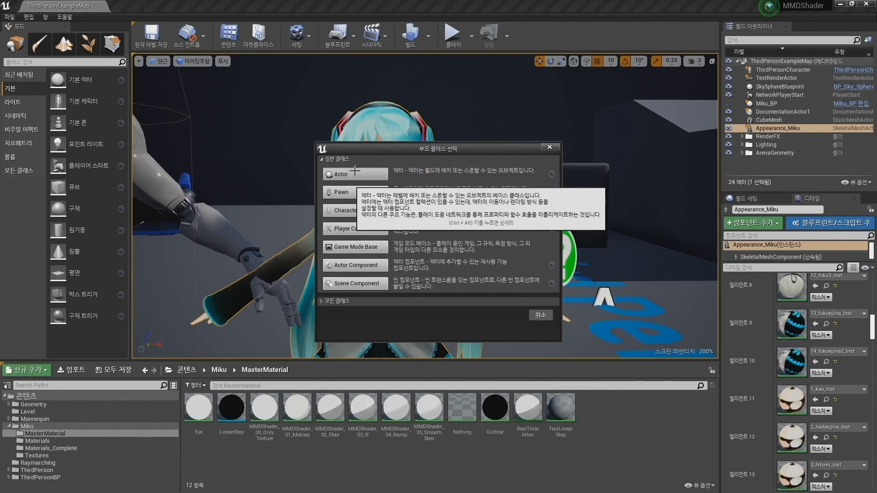
left_click(346, 211)
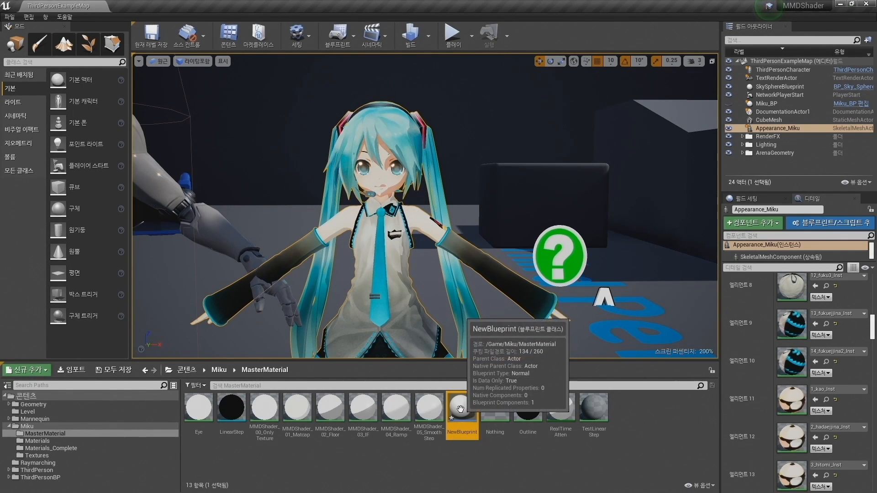
left_click_drag(462, 406, 29, 426)
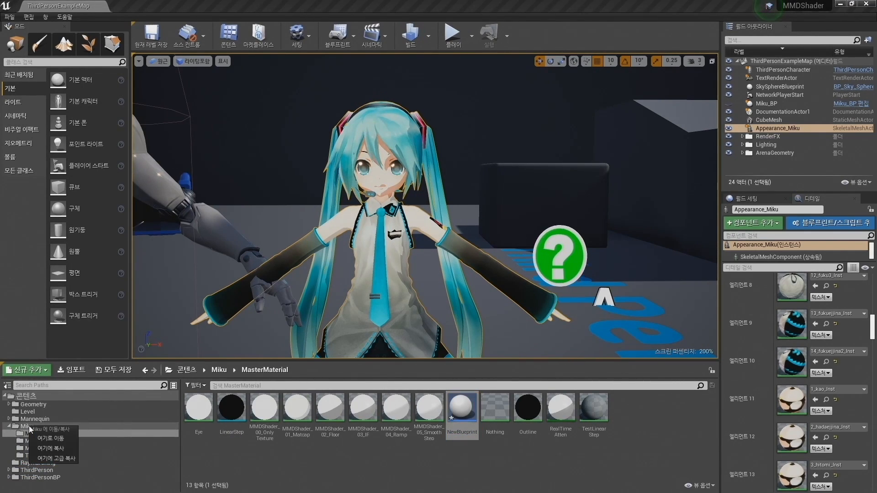
left_click(36, 434)
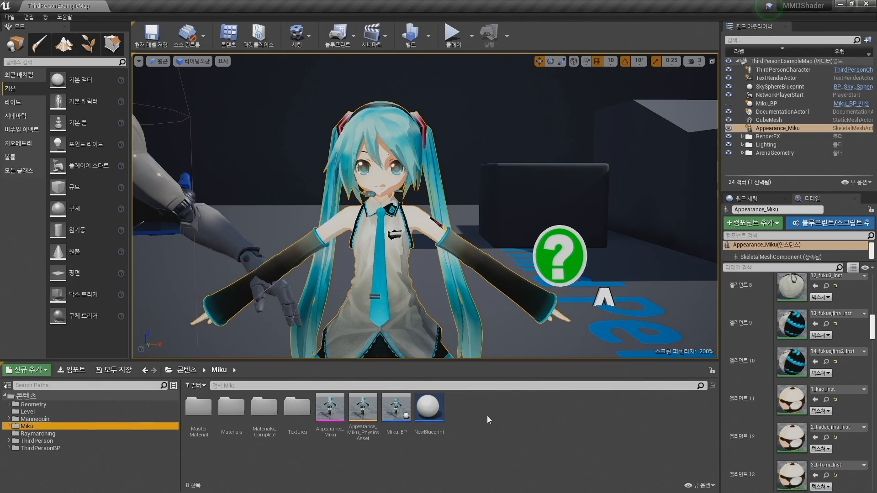
- Open NewBlueprint and add a Skeletal Mesh component under its DefaultSceneRoot
double_click(430, 408)
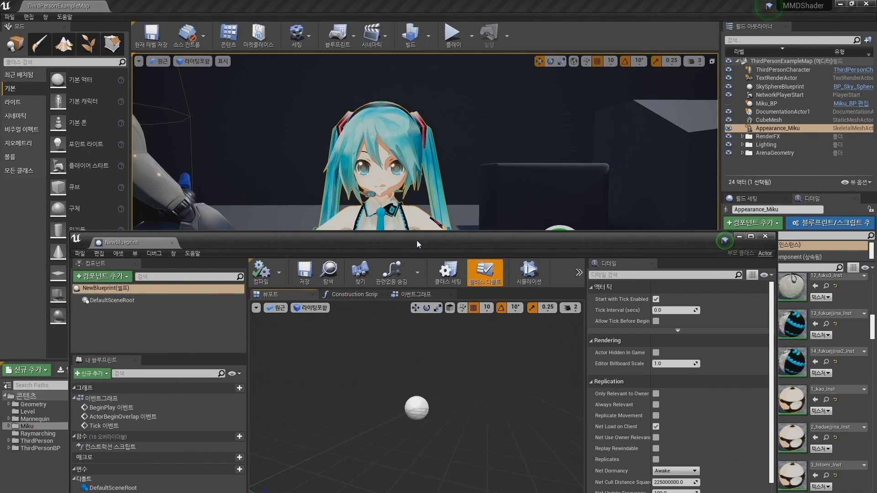
left_click_drag(416, 241, 424, 65)
right_click(113, 129)
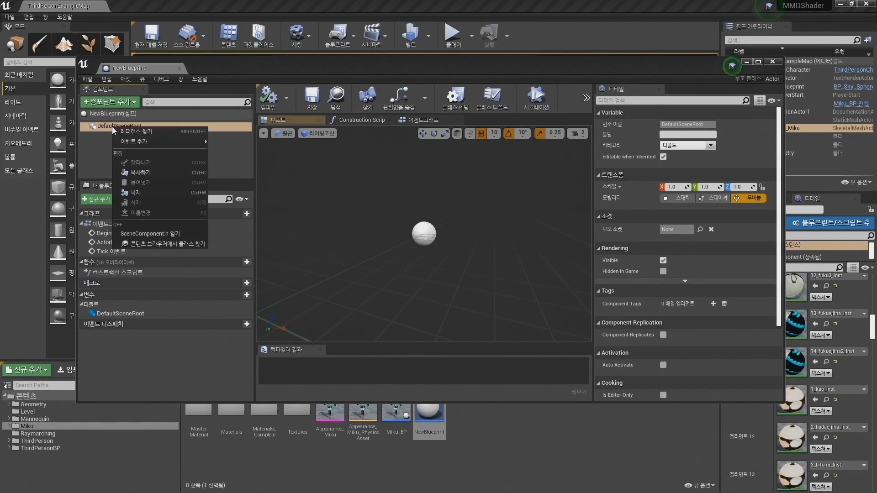
left_click(130, 104)
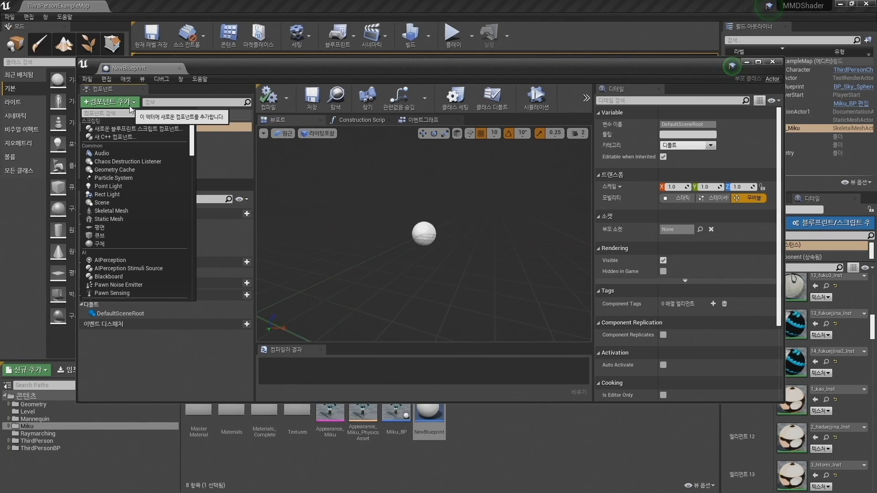
type("ske")
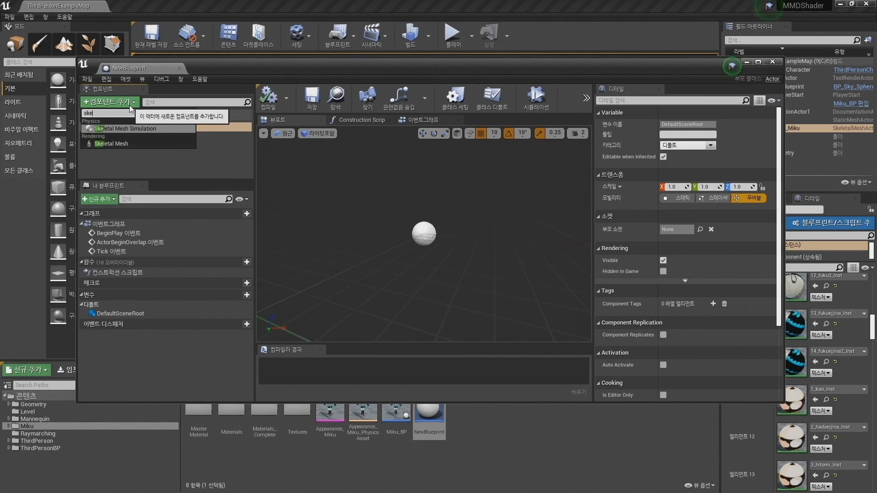
left_click(112, 144)
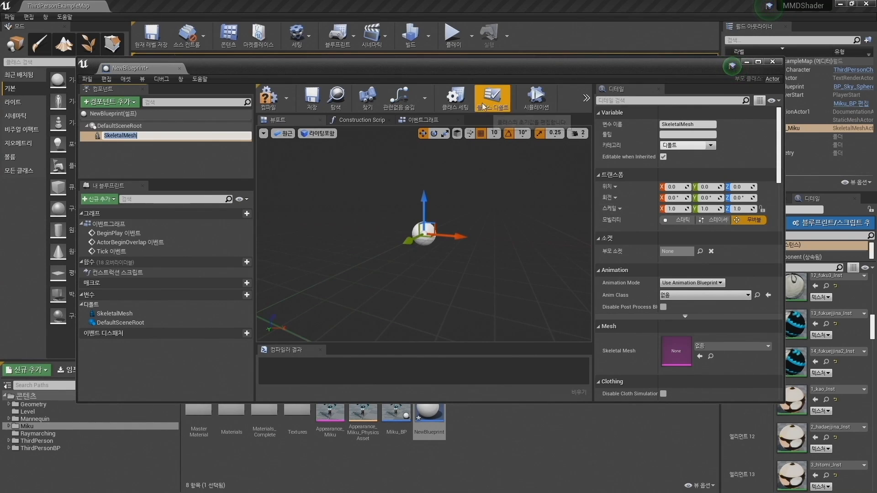
- Maximize the Blueprint editor and assign the Appearance_Miku mesh to the SkeletalMesh component
double_click(513, 67)
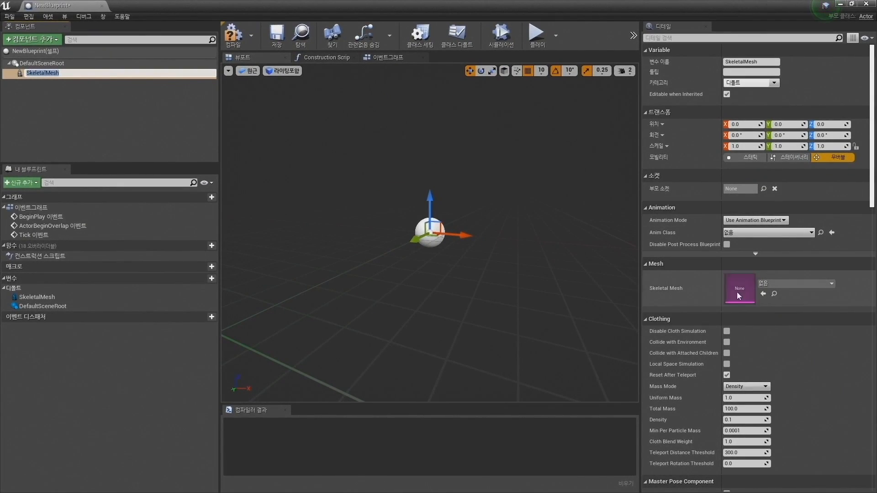
left_click(795, 283)
left_click(788, 357)
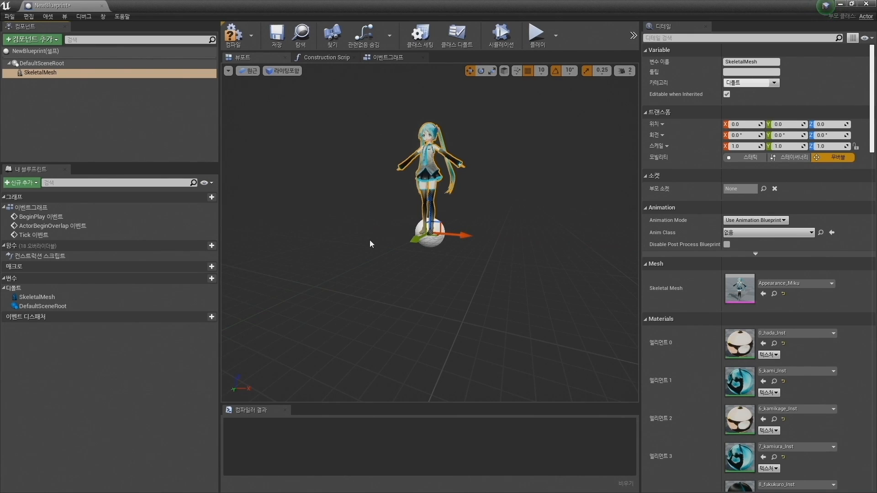
- Examine the Miku model up close from the front in the Blueprint viewport
right_click_drag(371, 244, 397, 206)
key("w")
key("a")
key("w")
key("s")
key("w")
key("s")
key("w")
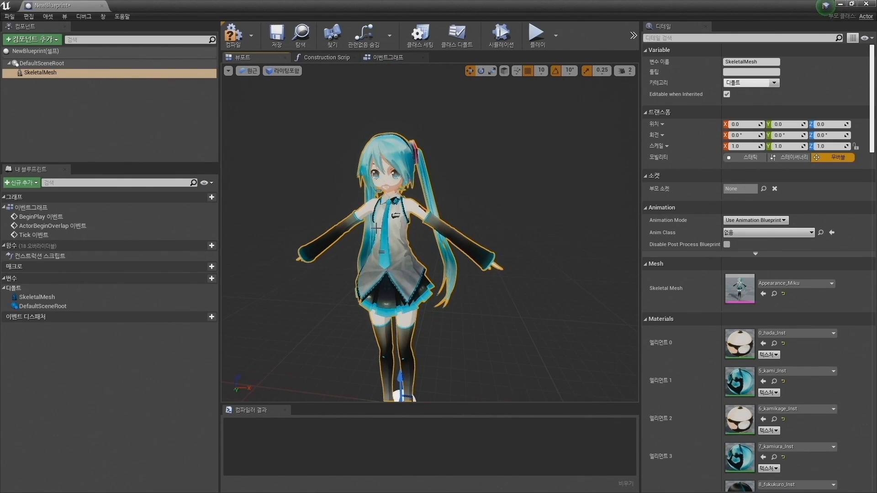
key("a")
right_click_drag(402, 256, 436, 256)
key("w")
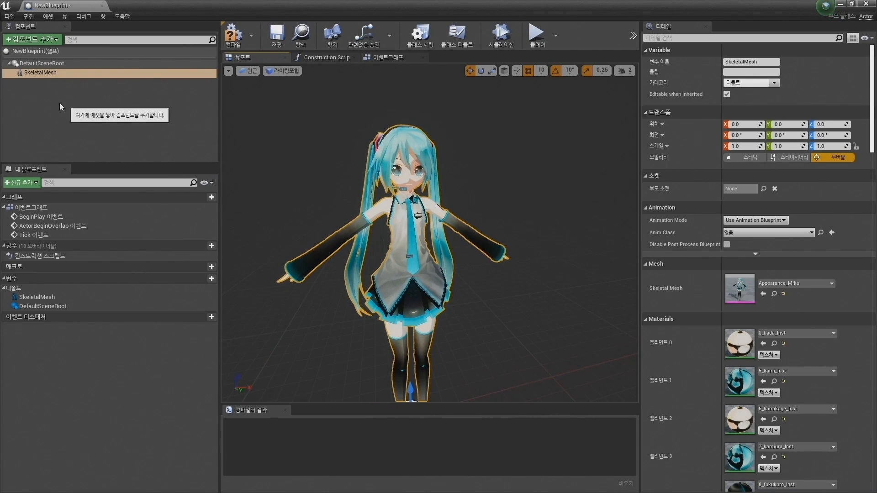
- Add a second Skeletal Mesh component under DefaultSceneRoot and rename it Outline
left_click(48, 65)
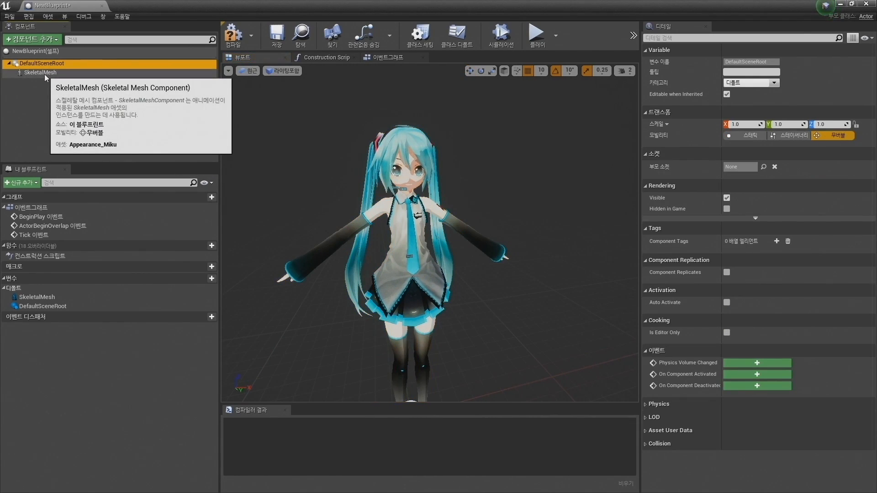
right_click(51, 64)
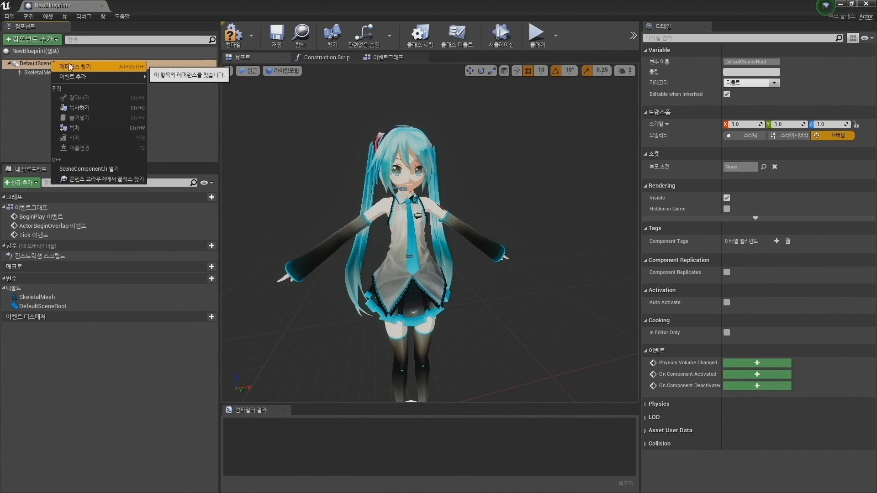
left_click(32, 39)
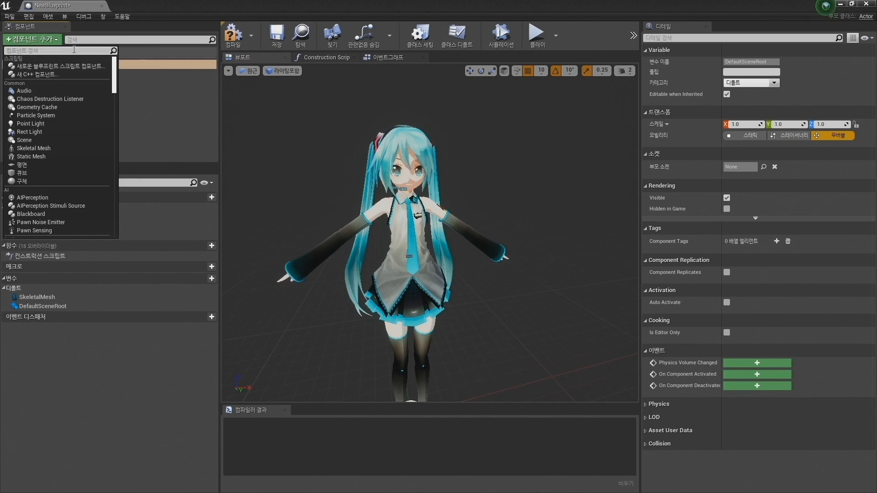
type("skel")
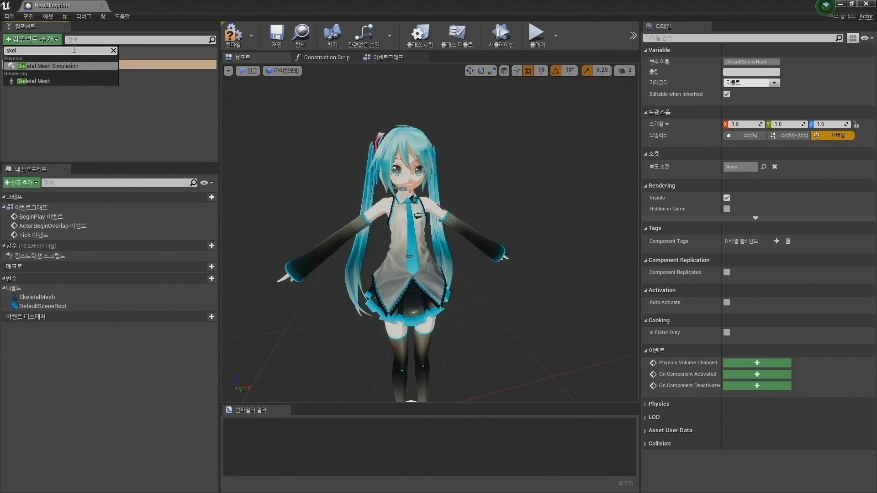
left_click(67, 81)
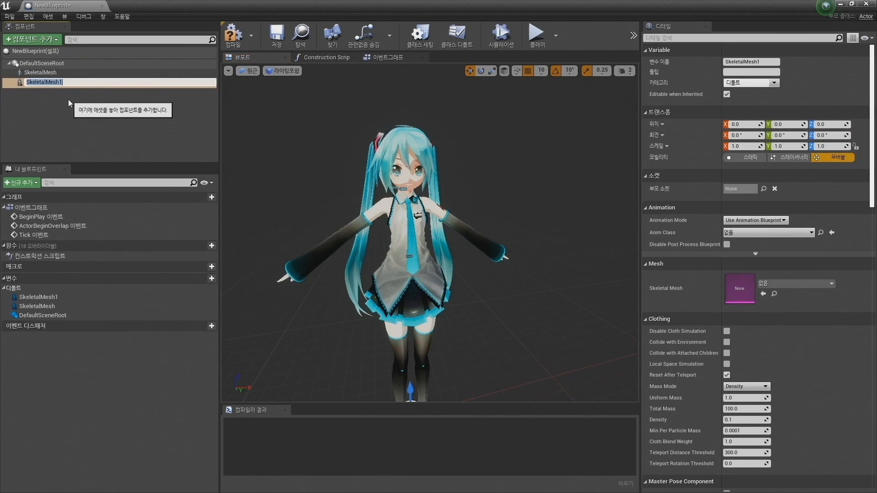
left_click(52, 83)
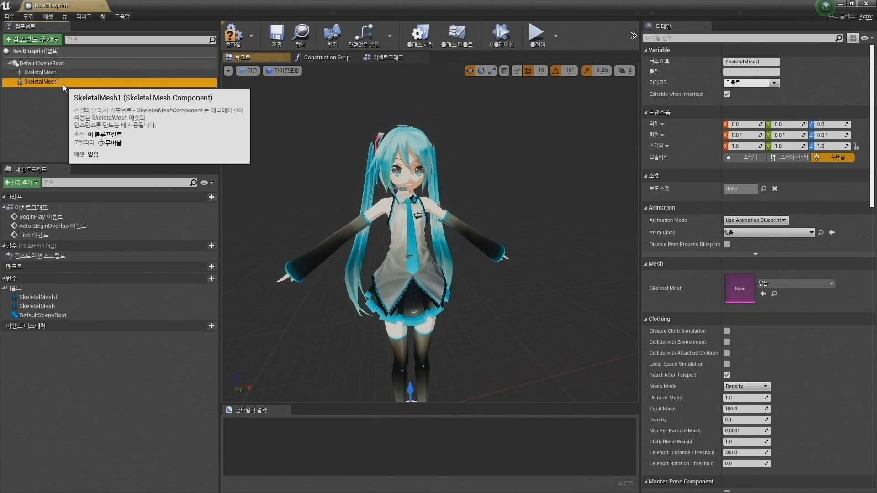
right_click(62, 84)
left_click(92, 170)
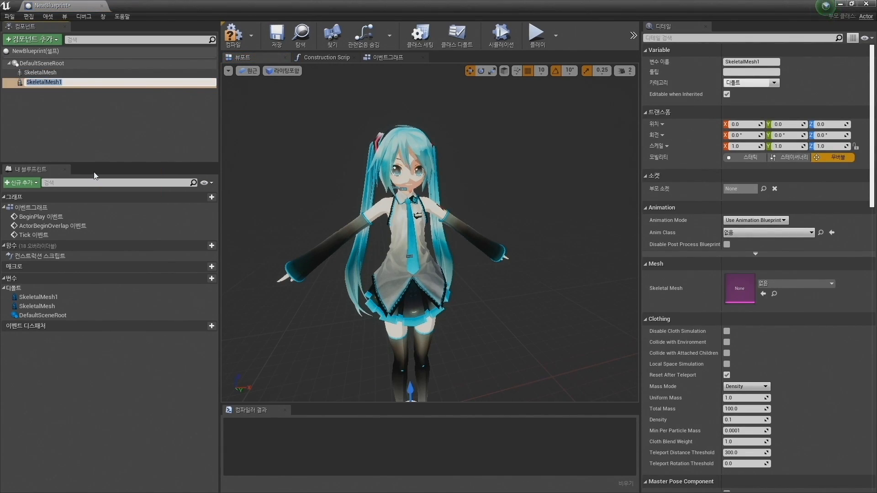
key("Return")
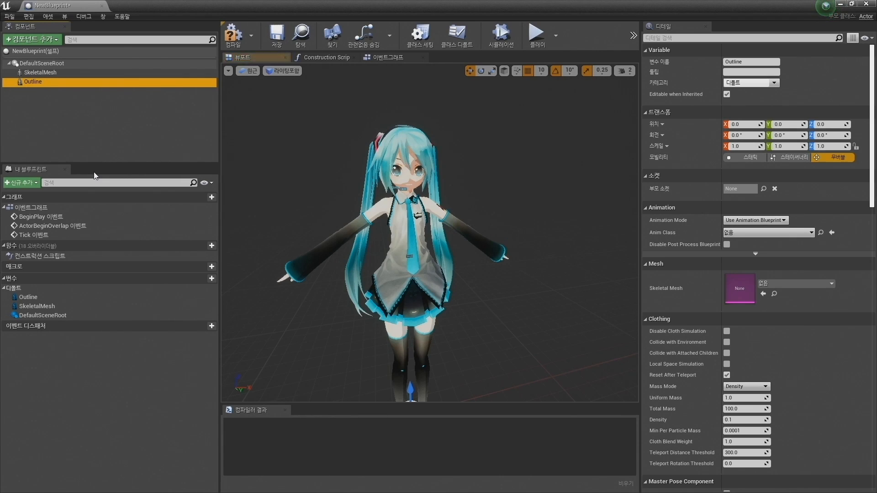
- Assign the Appearance_Miku mesh to the Outline component, compile the Blueprint and minimize its editor
left_click(800, 283)
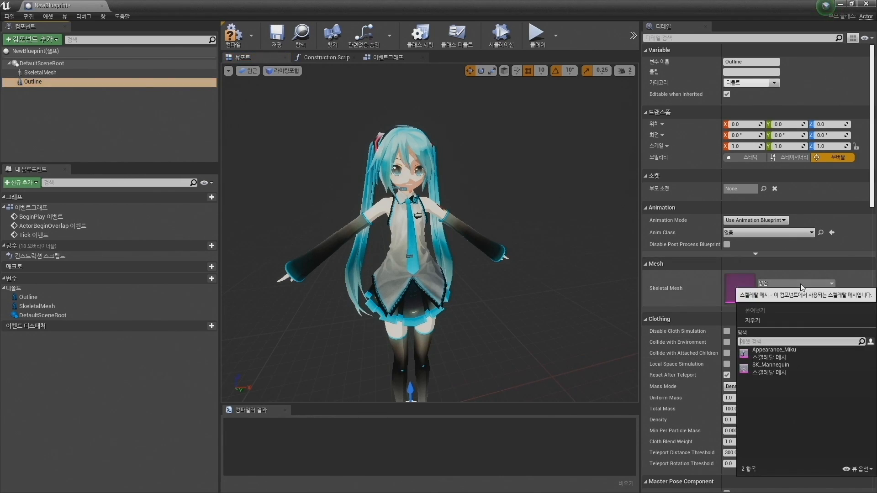
left_click(785, 348)
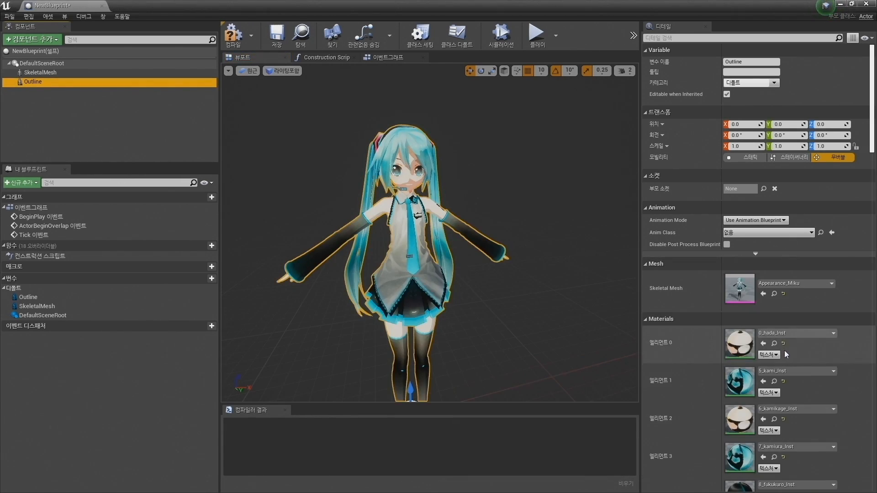
left_click(67, 110)
left_click(28, 83)
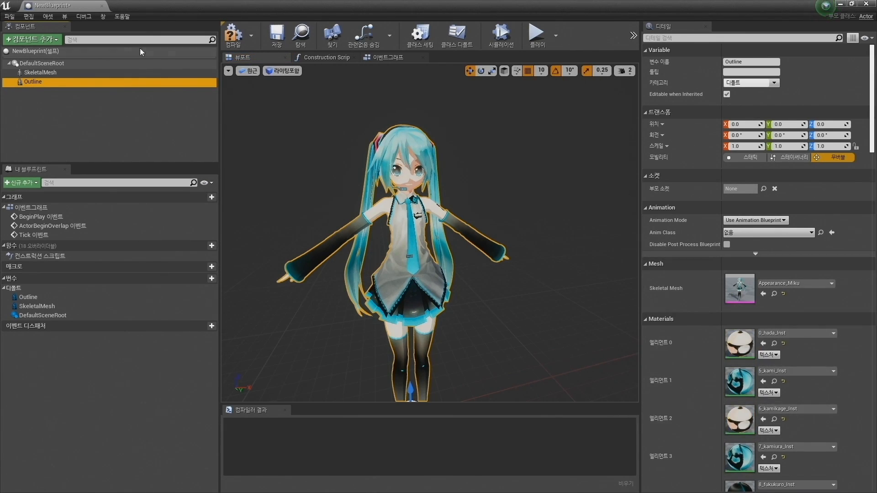
left_click(233, 35)
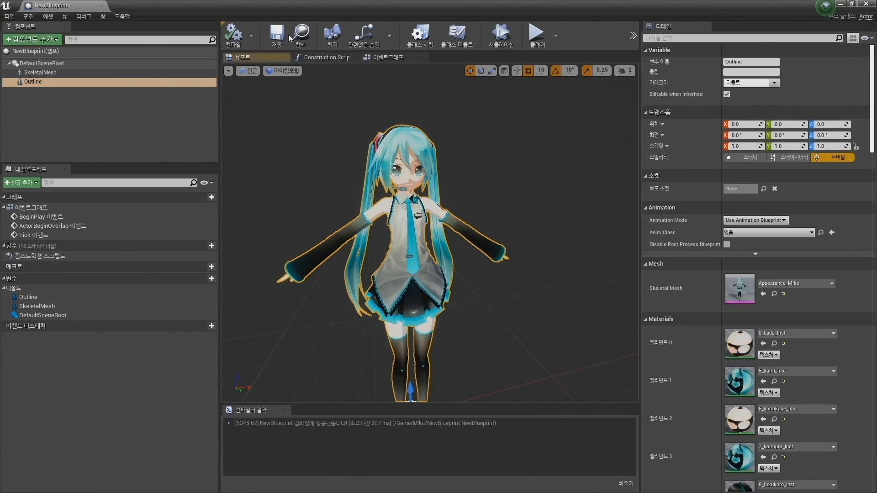
left_click(841, 4)
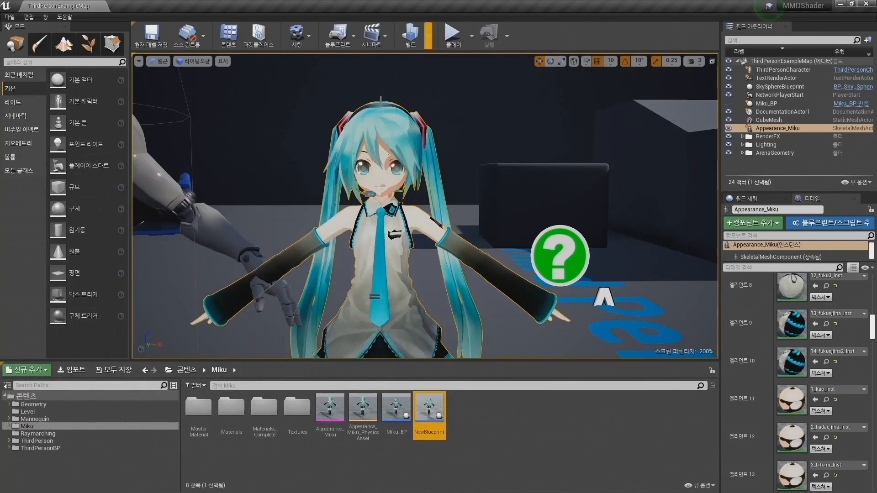
- Look through the Materials_Complete folder under Miku for the outline materials and return to the MasterMaterial folder
double_click(35, 427)
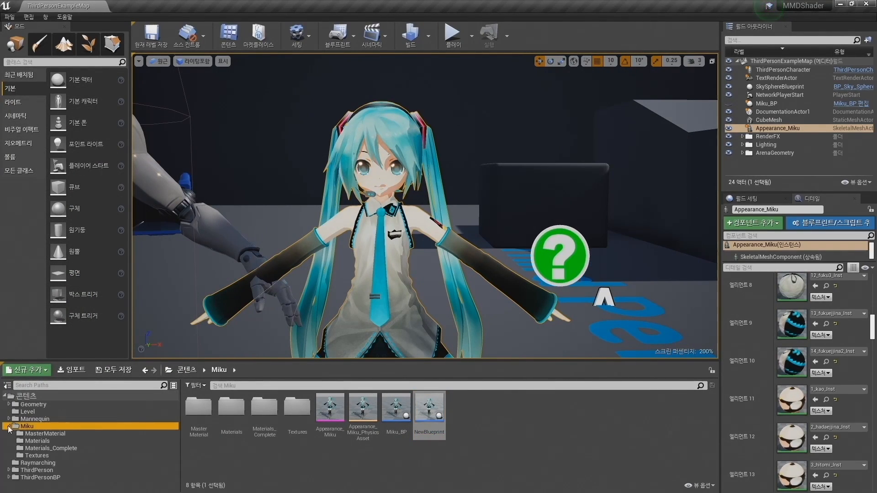
left_click(51, 449)
scroll(197, 457, "down", 2)
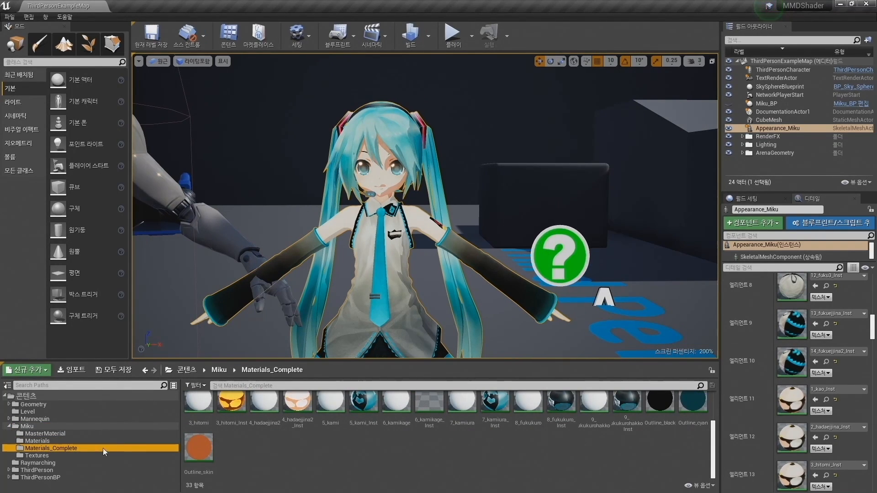
left_click(45, 434)
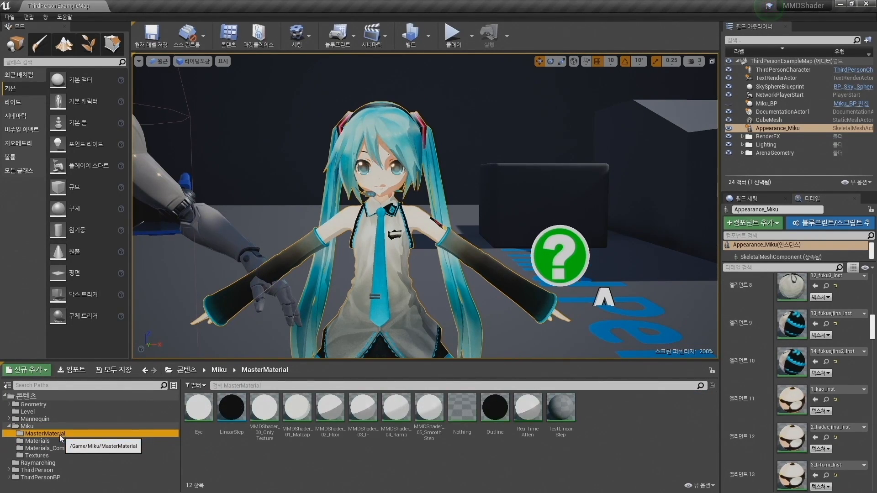
- Open the Outline material and examine its OutlineColor, TwoSidedSign and 1-x nodes
double_click(495, 407)
right_click_drag(372, 238, 442, 132)
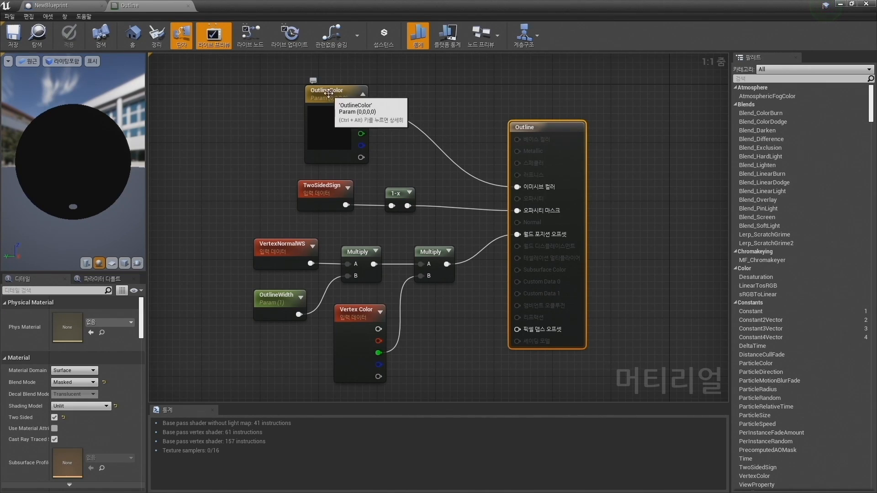
mouse_move(338, 91)
left_mouse_down()
mouse_move(389, 89)
mouse_move(351, 86)
left_mouse_up()
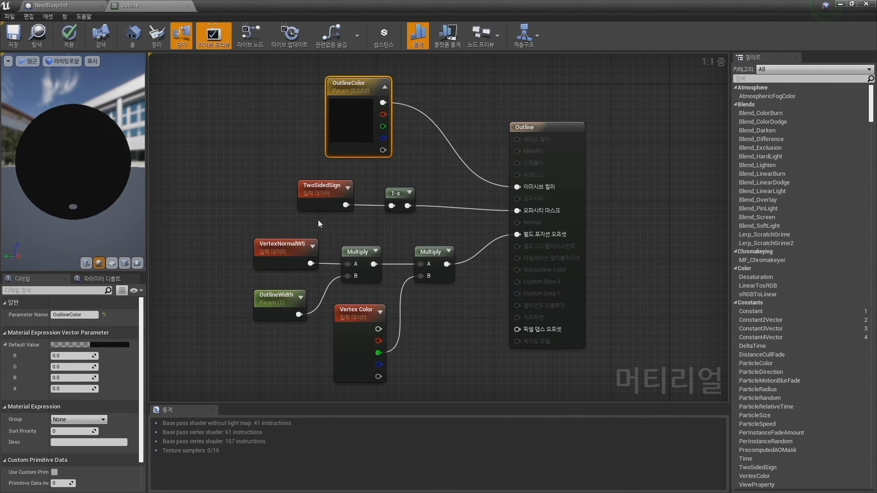
left_click(323, 194)
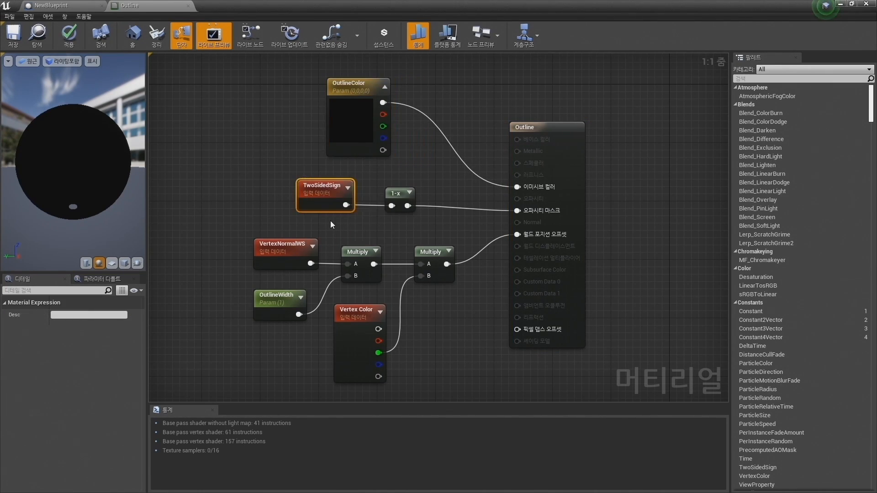
left_click(238, 211)
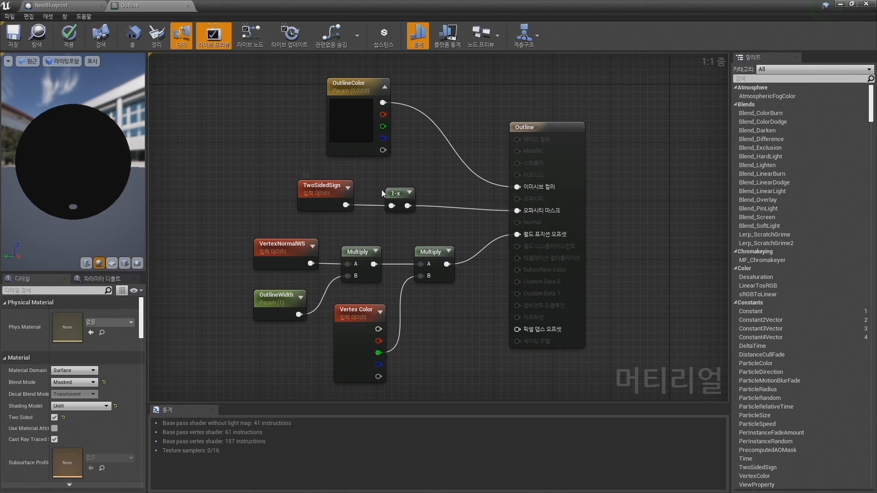
left_click_drag(345, 204, 392, 205)
left_click(397, 195)
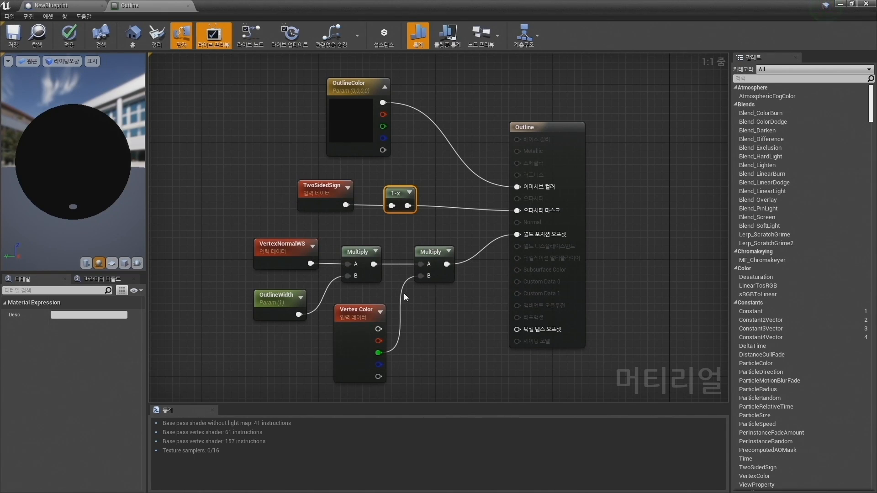
- Try wiring the first Multiply straight into World Position Offset, and restore the connection from the second Multiply
left_click_drag(374, 264, 416, 218)
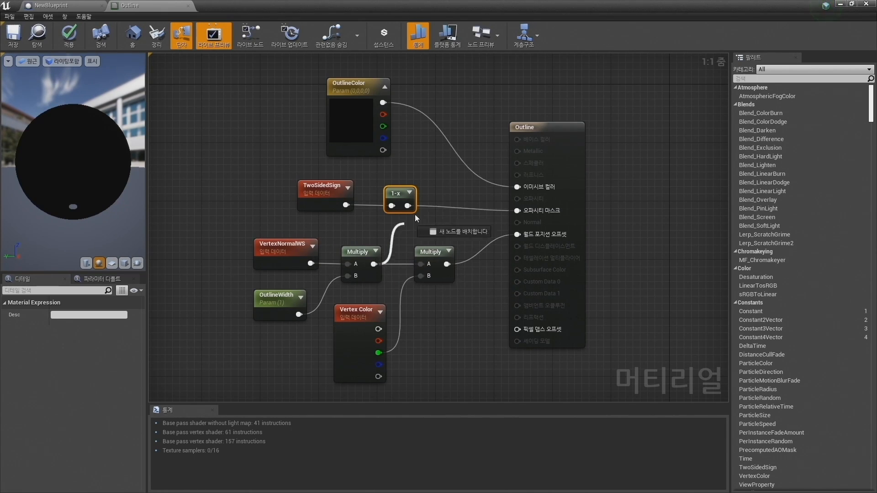
left_click_drag(518, 236, 517, 235)
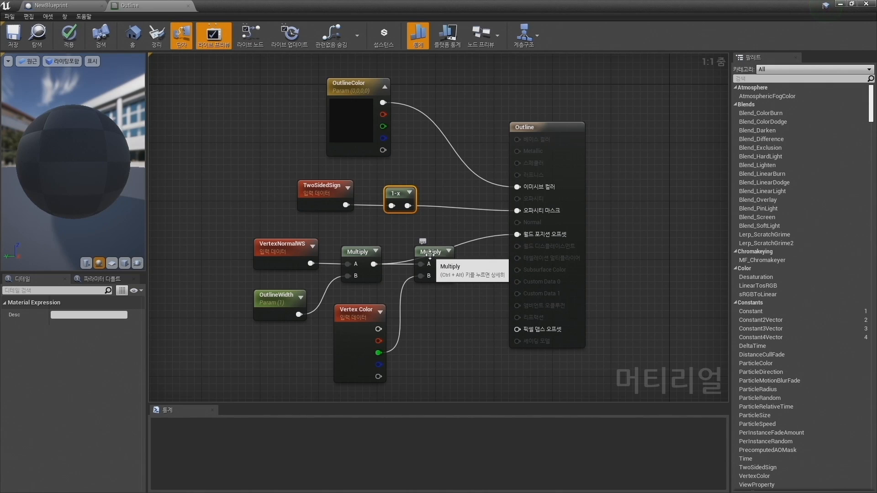
left_click_drag(436, 258, 518, 234)
- Move the second Multiply node slightly lower in the graph, and apply and save the Outline material
left_click(274, 300)
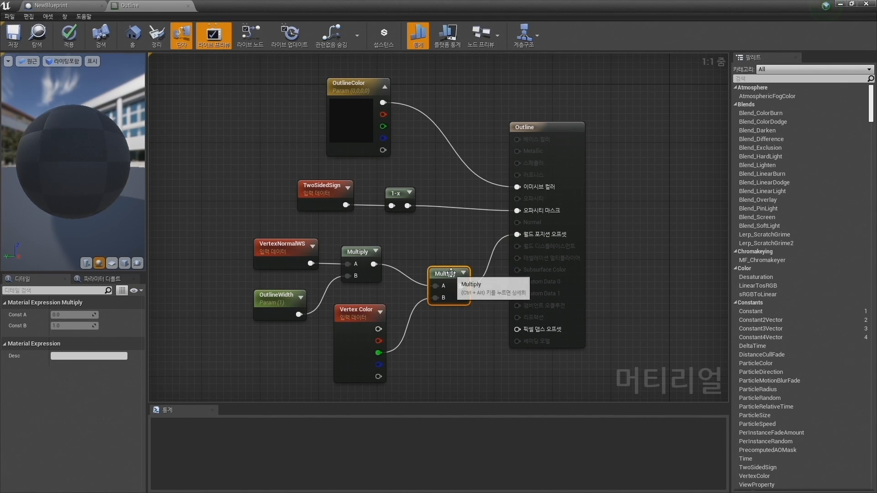
mouse_move(451, 273)
left_mouse_down()
mouse_move(431, 250)
mouse_move(433, 275)
mouse_move(445, 279)
left_mouse_up()
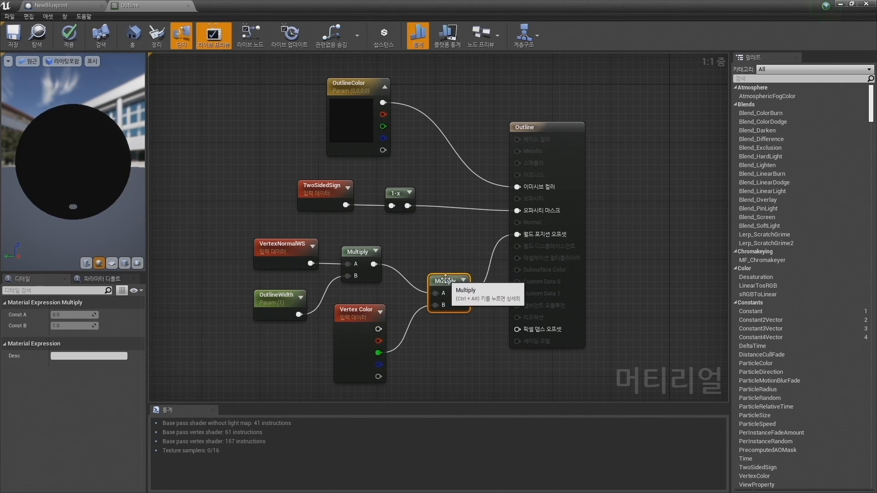
left_click(72, 40)
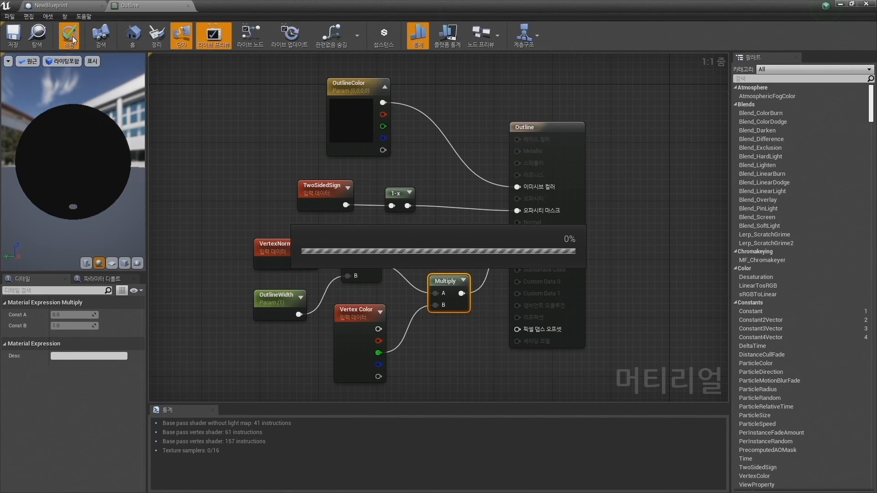
left_click(14, 36)
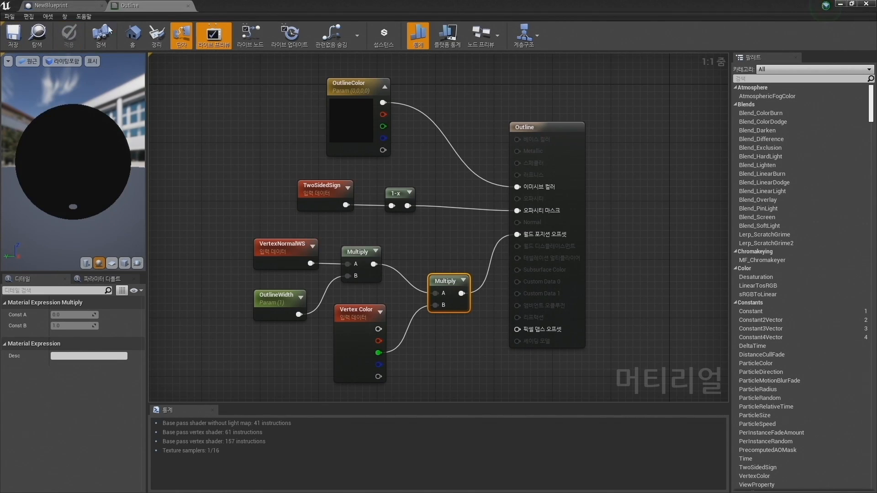
- Review the Outline material's Blend Mode, Shading Model and Two Sided settings together with its TwoSidedSign node
left_click(62, 5)
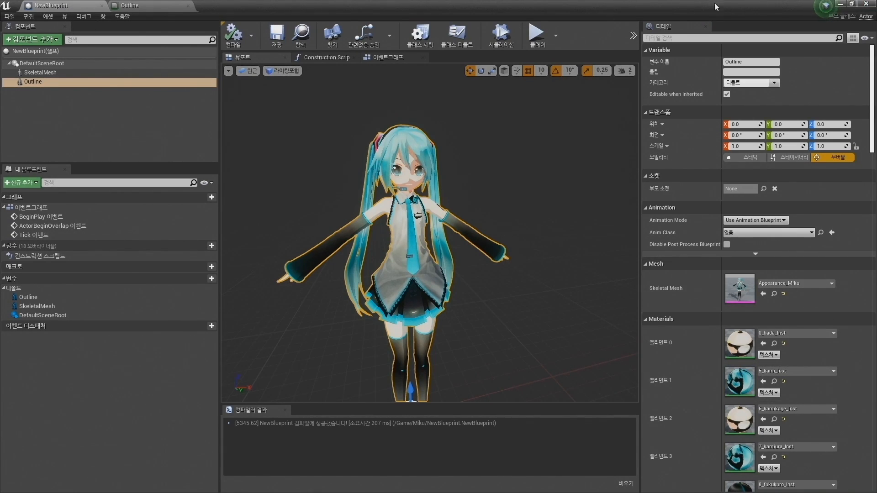
left_click(148, 5)
left_click(213, 332)
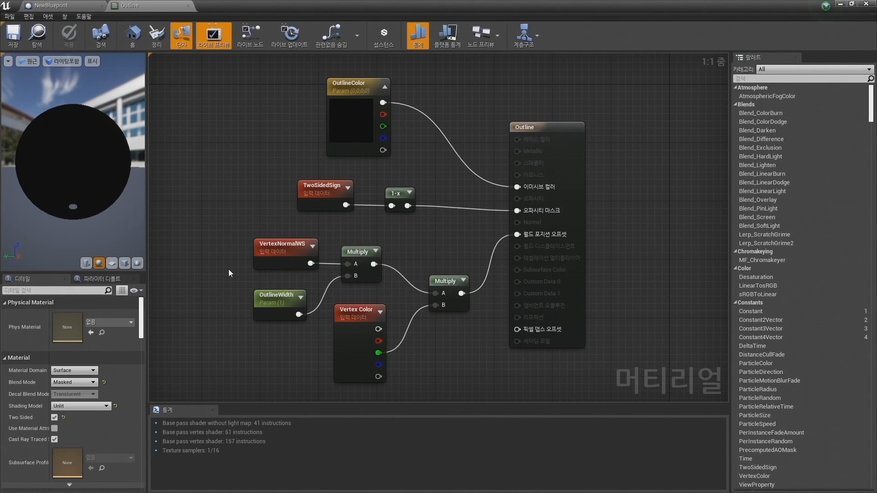
scroll(97, 357, "down", 2)
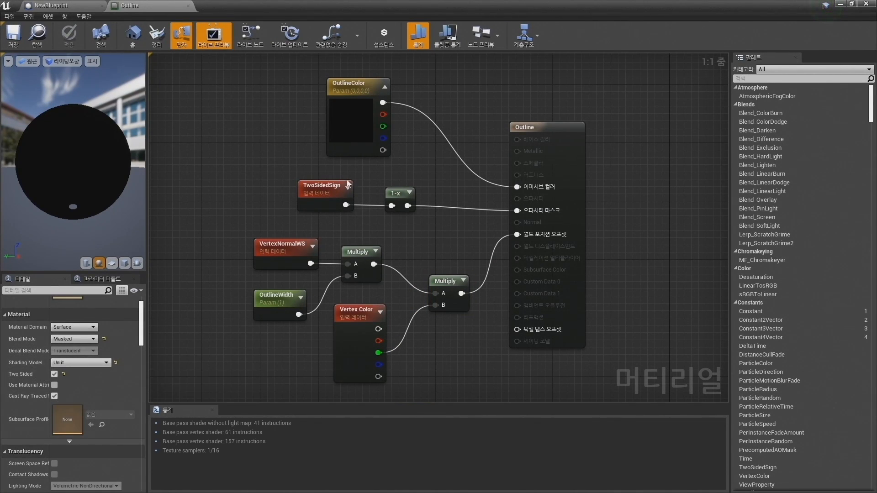
left_click(327, 190)
left_click(250, 195)
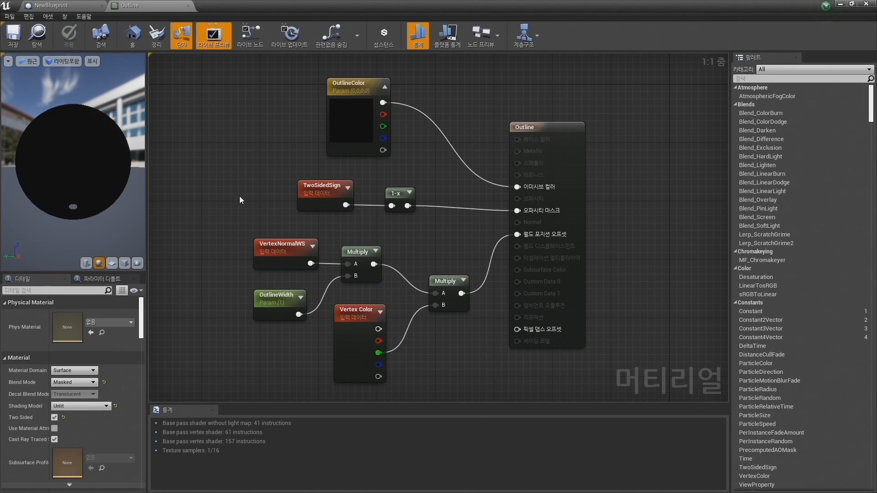
- Return to NewBlueprint and shrink and reposition its window so the content browser stays accessible below it
left_click(68, 6)
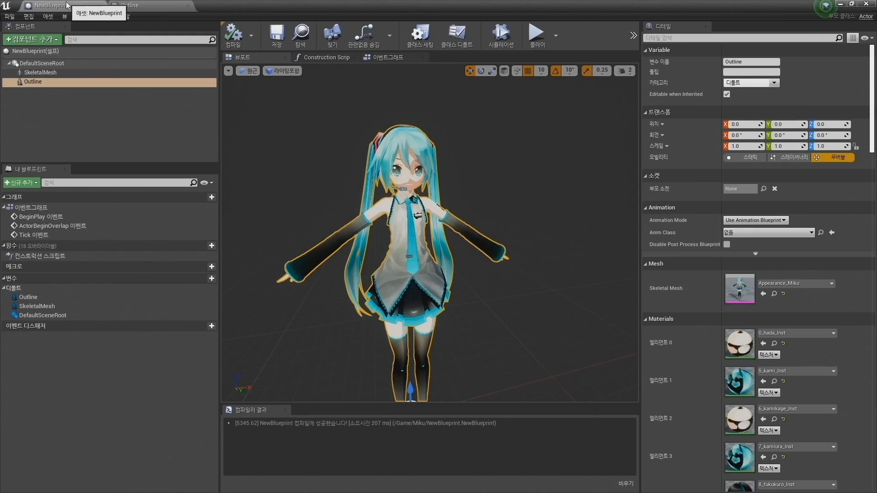
scroll(749, 343, "down", 5)
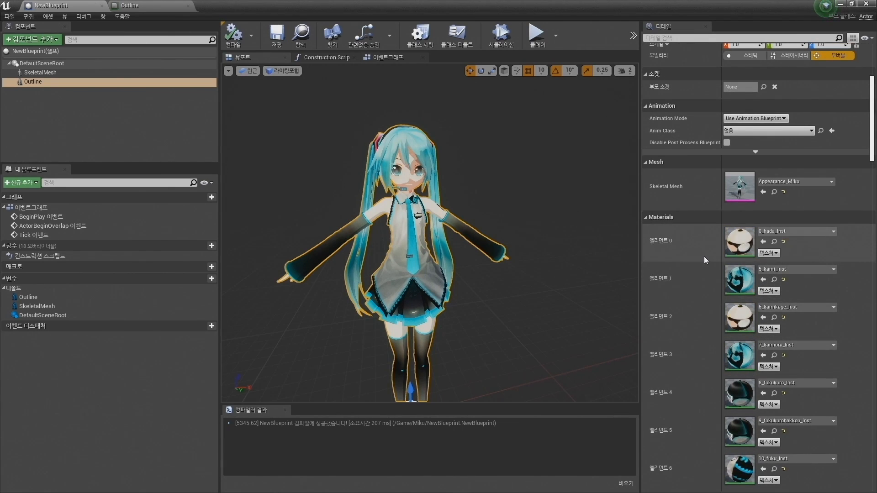
left_click(852, 4)
left_click_drag(500, 276, 475, 247)
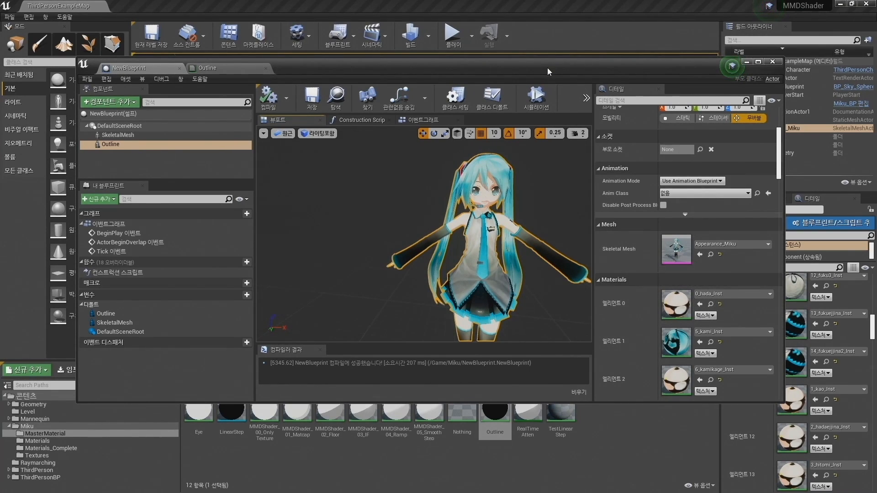
left_click_drag(547, 68, 528, 24)
- Assign Outline_black from the Miku/Materials folder to all material elements 0 to 14 of the Outline component
left_click(34, 441)
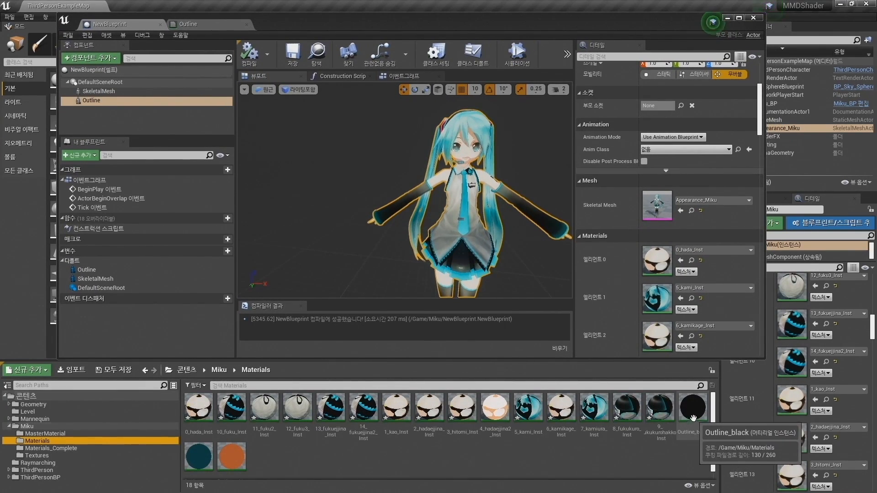
left_click_drag(690, 421, 670, 307)
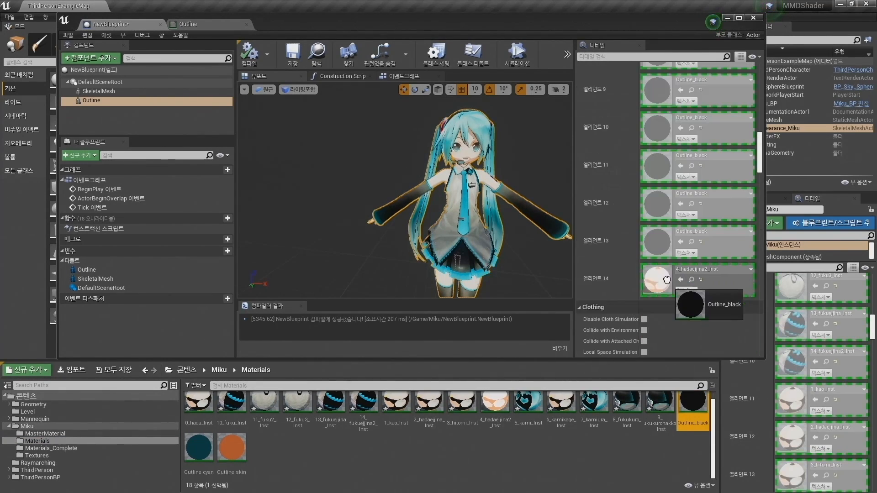
left_click_drag(666, 270, 664, 274)
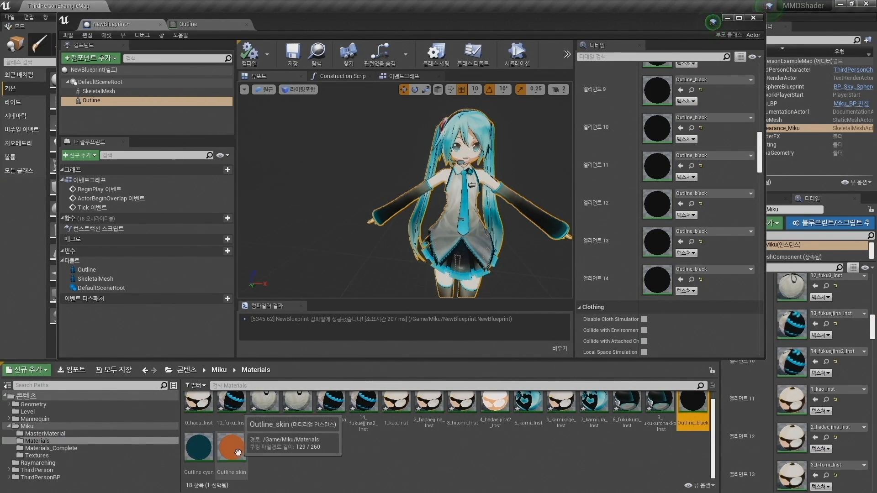
- Assign Outline_skin to element 11 and Outline_cyan to element 1 of the Outline component, checking the slots against the SkeletalMesh component
scroll(677, 214, "down", 1)
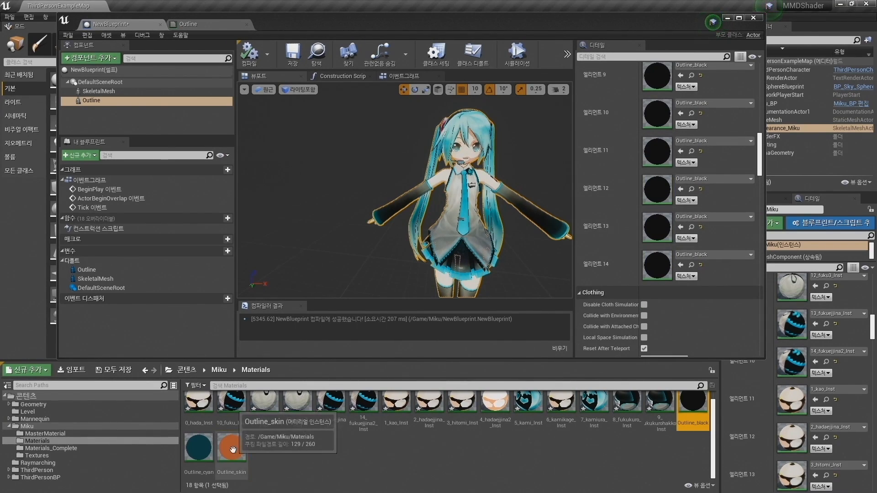
left_click_drag(232, 447, 656, 151)
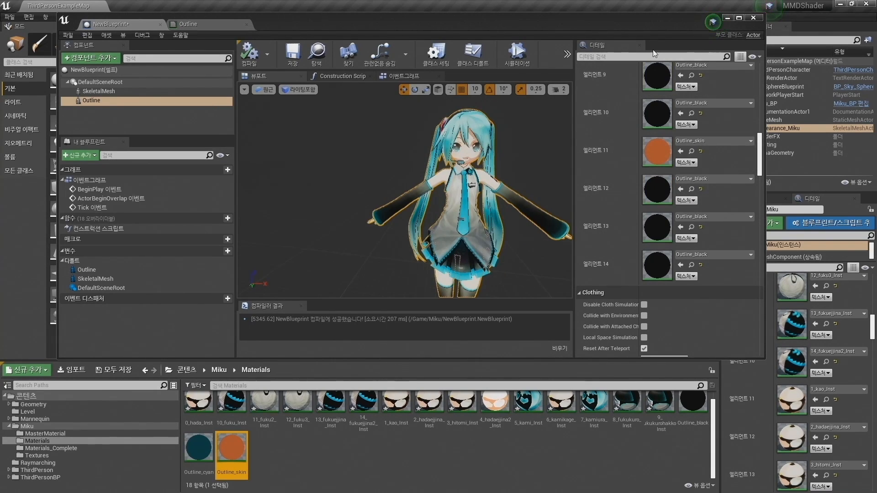
double_click(665, 18)
left_click(64, 72)
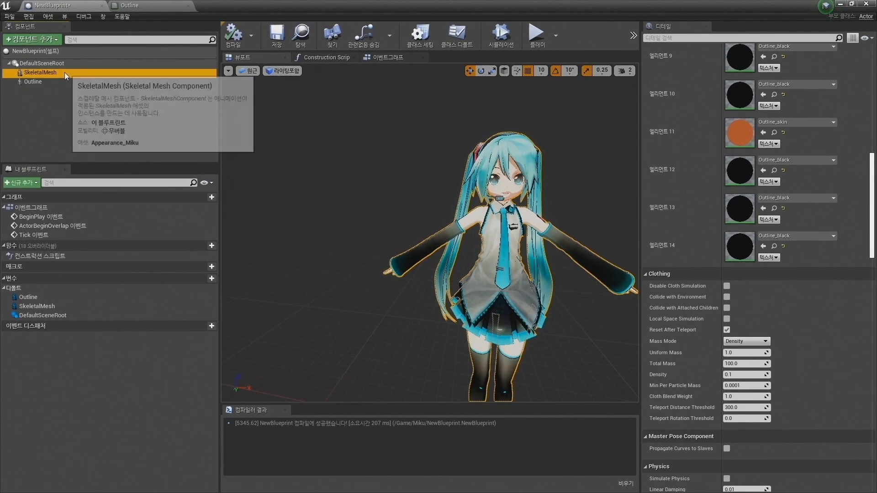
scroll(731, 237, "up", 10)
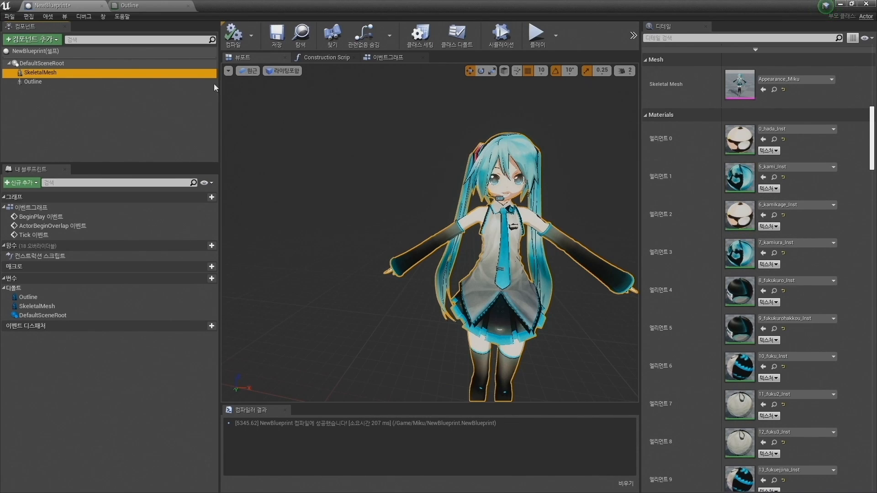
left_click(76, 82)
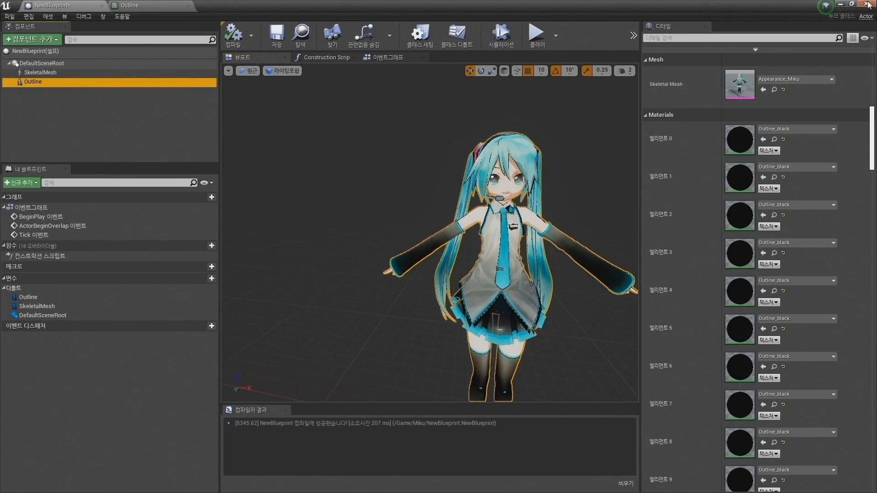
left_click(851, 5)
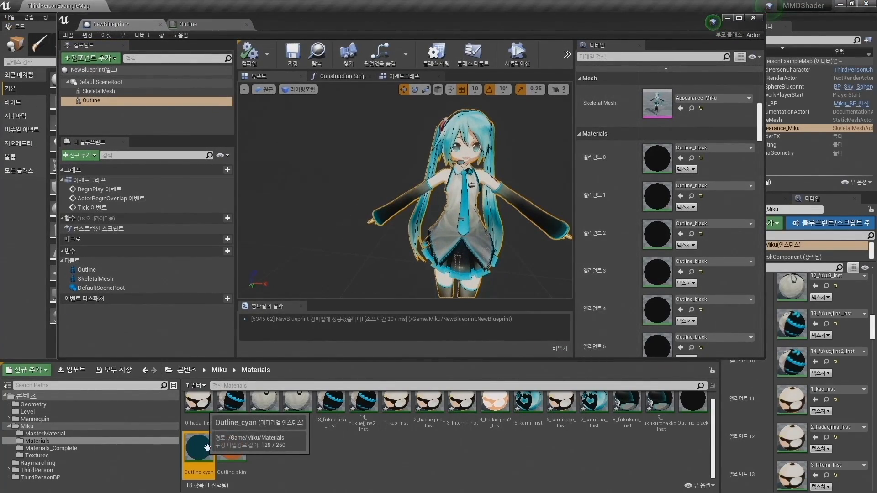
left_click_drag(216, 471, 657, 196)
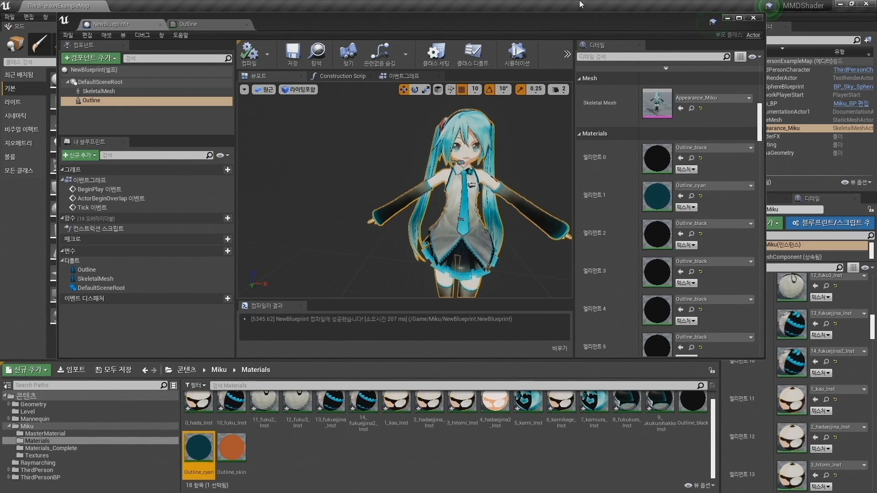
- Maximize the Blueprint editor and inspect the outlines on Miku's face and hair up close
double_click(571, 28)
scroll(503, 186, "down", 6)
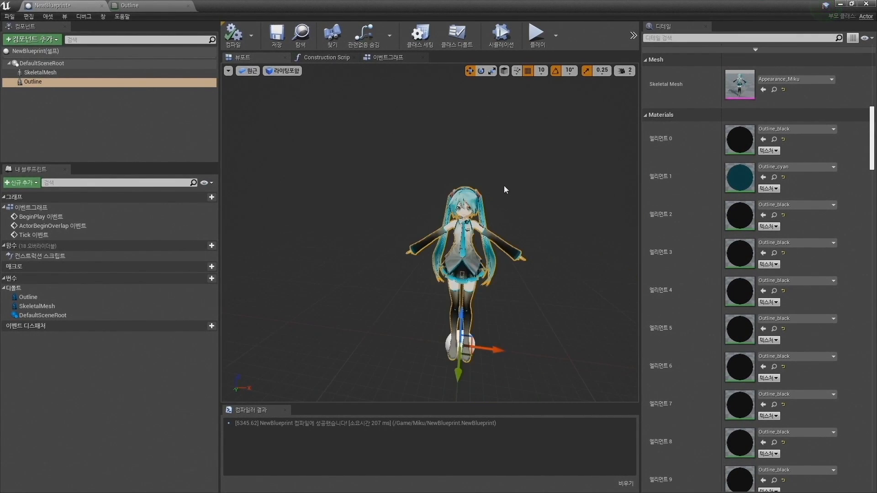
scroll(504, 186, "up", 5)
right_click_drag(492, 208, 495, 180)
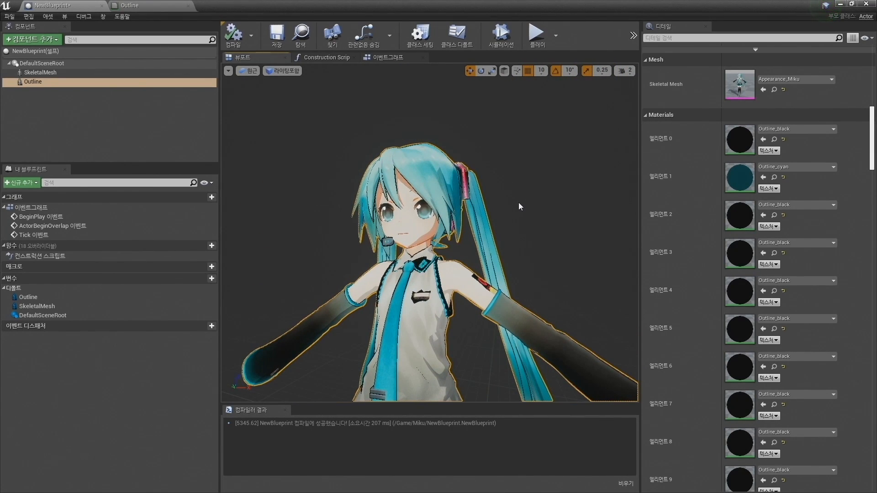
- Revisit the Outline material graph, and minimize the editor to view Miku from farther back in the level
left_click(149, 5)
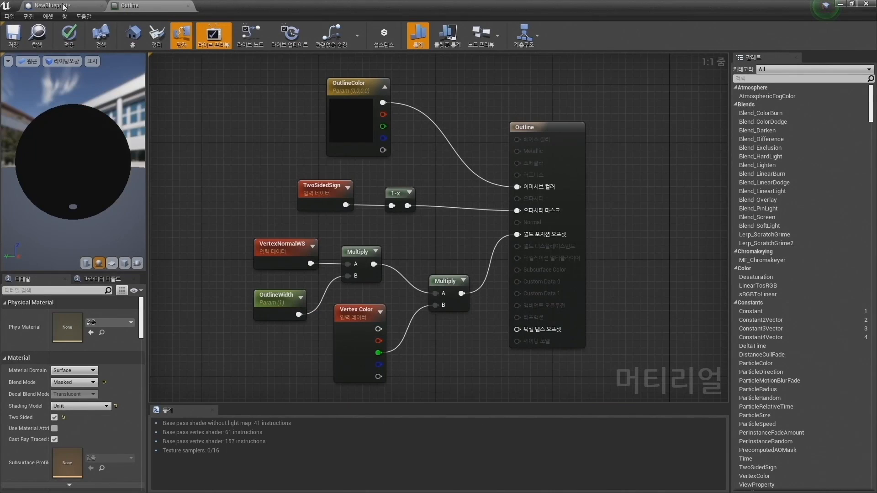
left_click(63, 6)
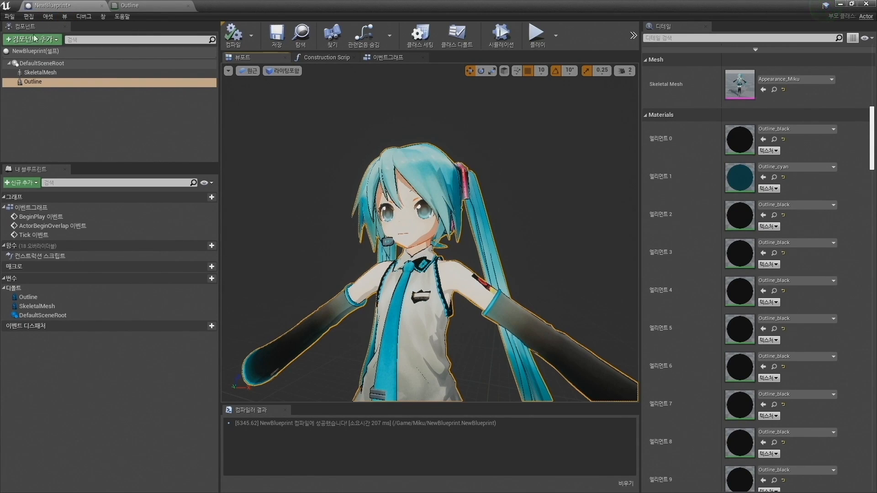
left_click(151, 6)
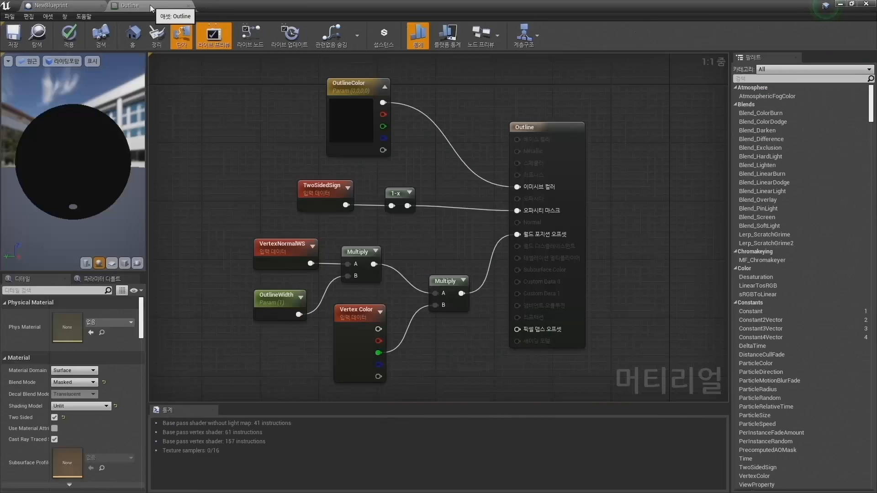
left_click(839, 4)
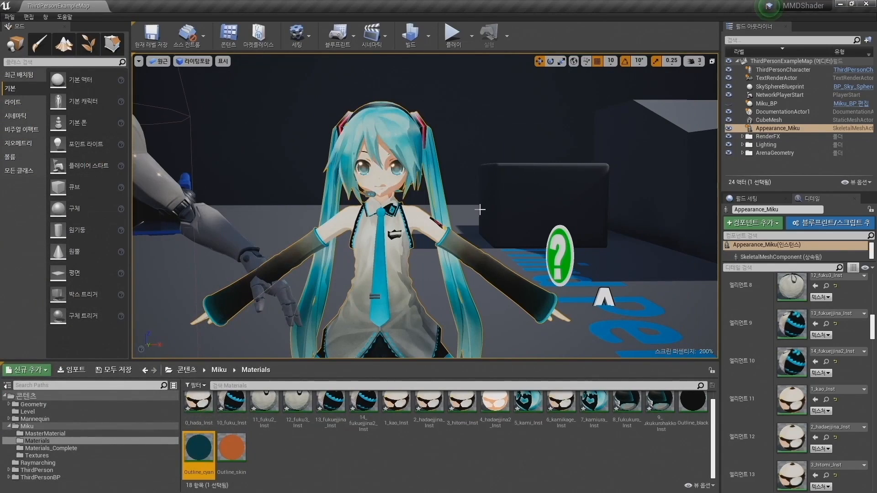
right_click_drag(425, 205, 521, 267)
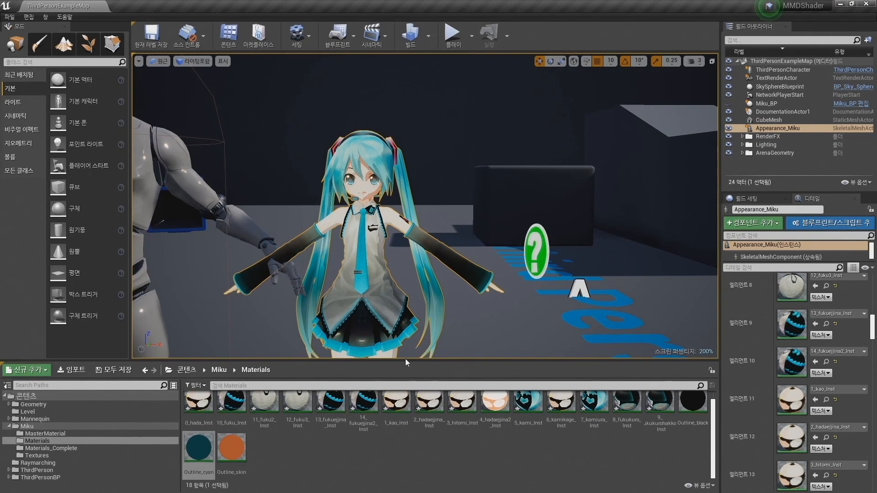
- Enlarge the asset browser area and review the presentation up to the slide on modifying the matcap UV for vertex painting
left_click_drag(405, 360, 414, 315)
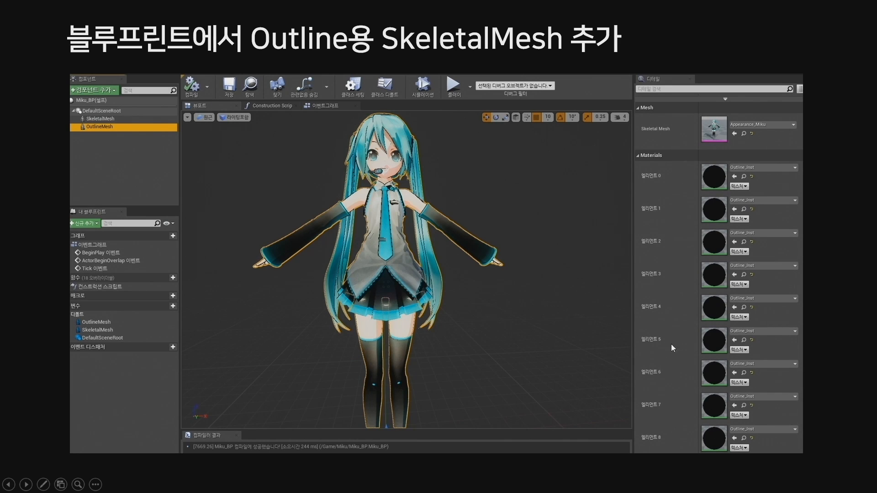
left_click(530, 193)
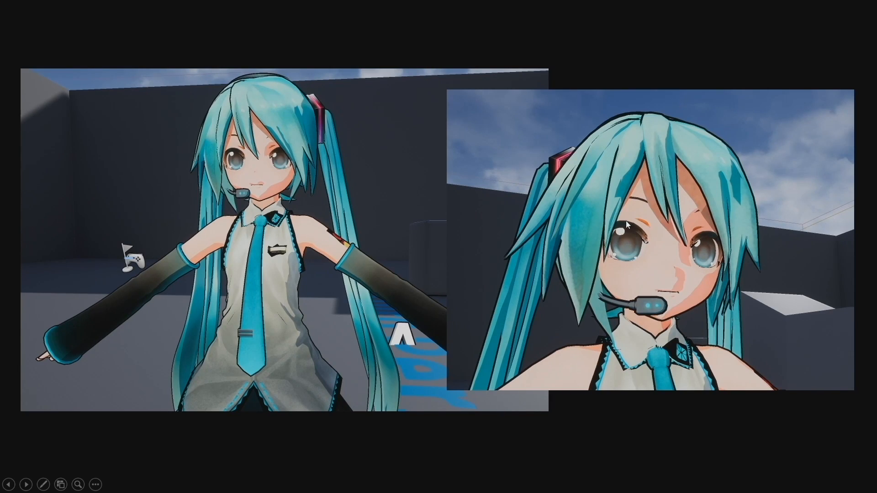
left_click(454, 215)
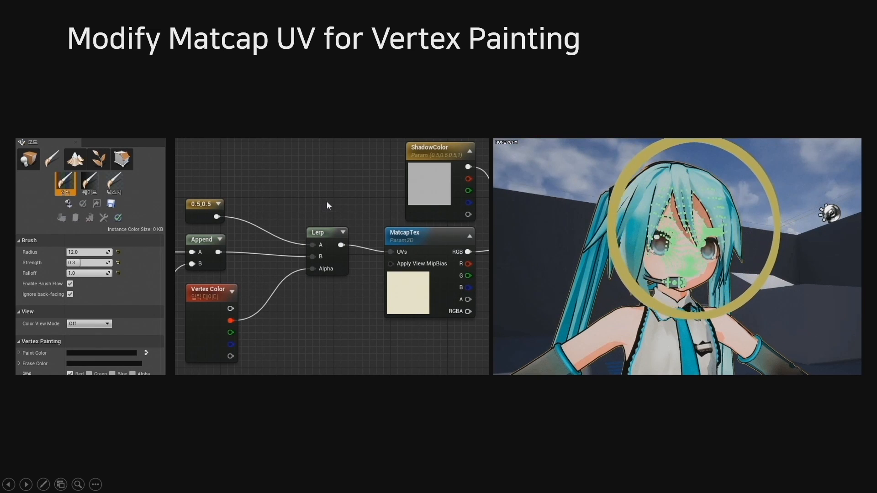
key("alt+Tab")
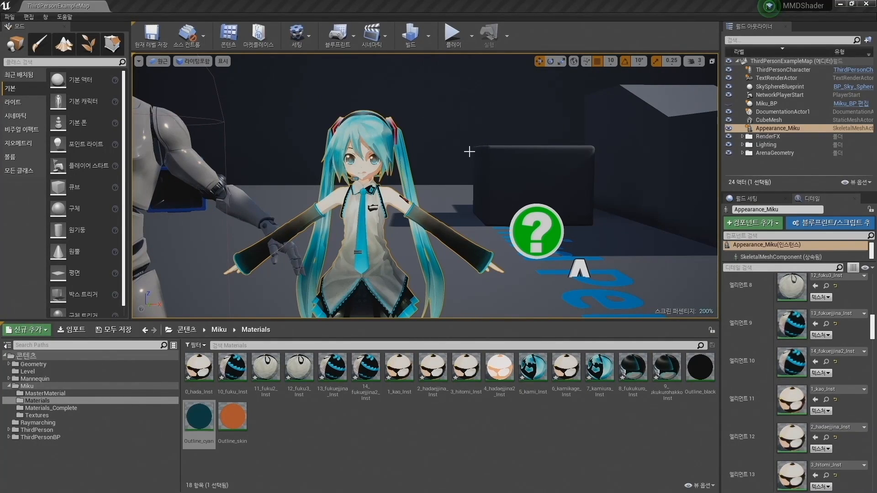
- Inspect the shading on Miku's face up close from several angles in the level
mouse_move(458, 160)
right_mouse_down()
mouse_move(450, 175)
mouse_move(446, 147)
mouse_move(451, 158)
right_mouse_up()
key("w")
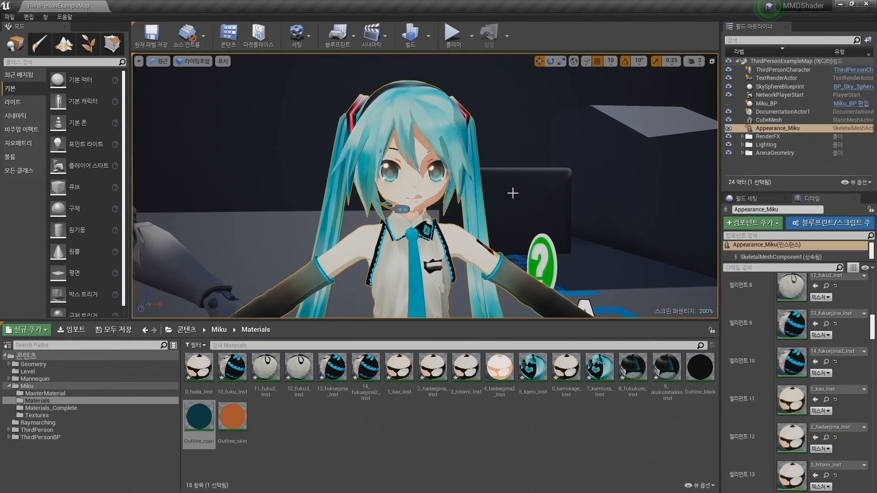
right_click_drag(513, 192, 468, 183)
key("d")
key("w")
key("a")
key("s")
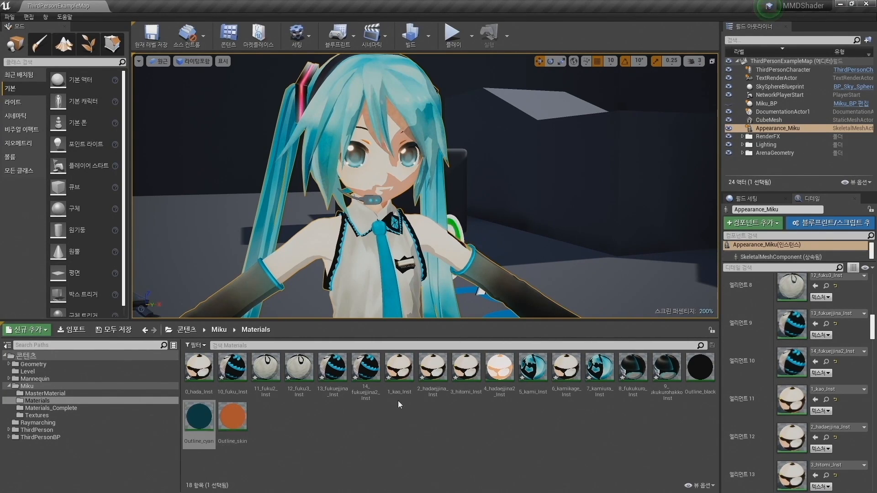
- Open the MMDShader_01_Matcap material from the Miku/MasterMaterial folder
left_click(57, 408)
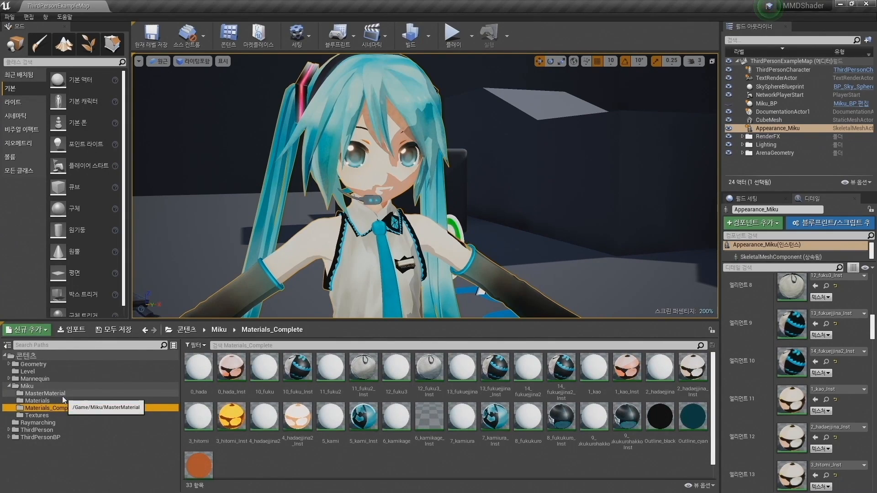
left_click(26, 394)
double_click(305, 373)
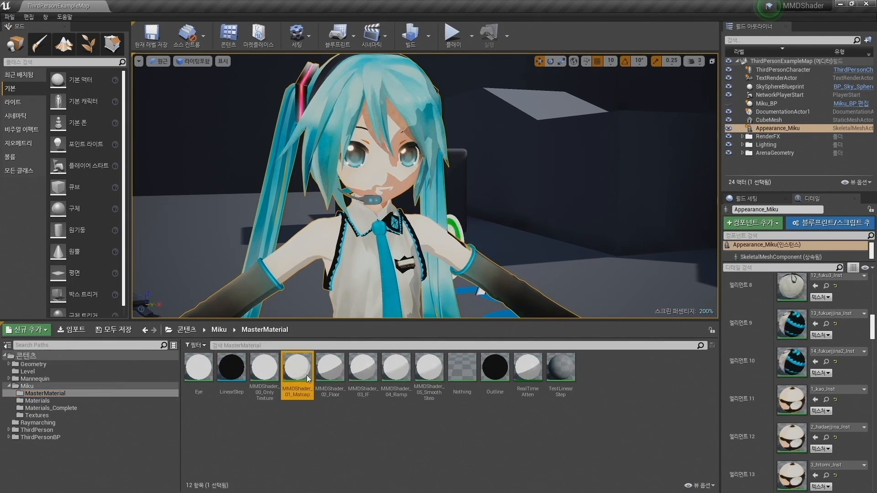
right_click_drag(244, 343, 388, 242)
scroll(388, 242, "down", 5)
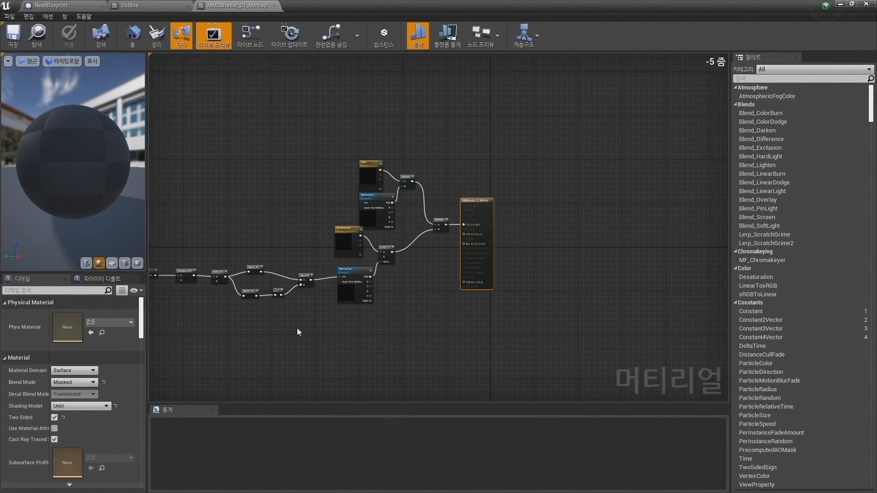
- Bring the unused 0.5,0.5 constant, Vertex Color and Lerp nodes up next to the matcap shader network
right_click_drag(296, 328, 427, 271)
scroll(395, 283, "up", 3)
scroll(394, 283, "down", 2)
scroll(380, 308, "down", 4)
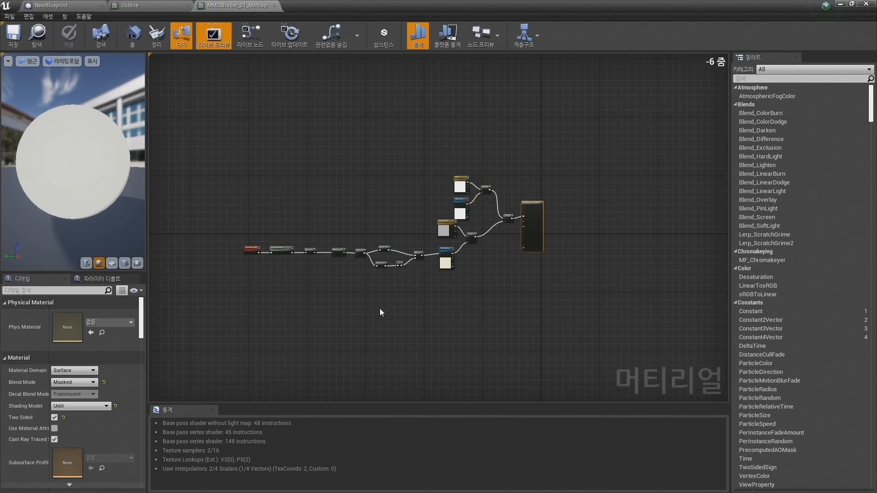
right_click_drag(380, 309, 463, 153)
left_click_drag(350, 332, 488, 95)
right_click_drag(536, 150, 498, 225)
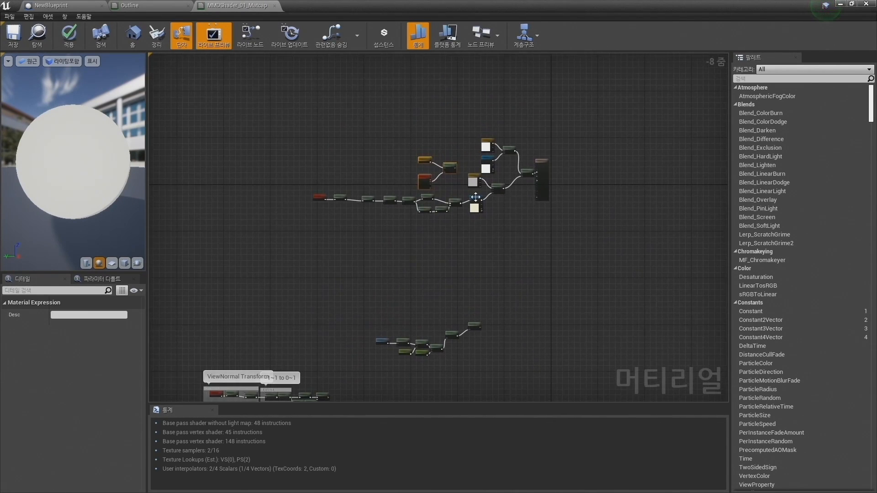
- Shift the view-normal chain away from MatcapTex and place the 0.5,0.5, Vertex Color and Lerp group in the gap
scroll(489, 208, "up", 4)
right_click_drag(192, 214, 307, 218)
left_click_drag(173, 208, 516, 280)
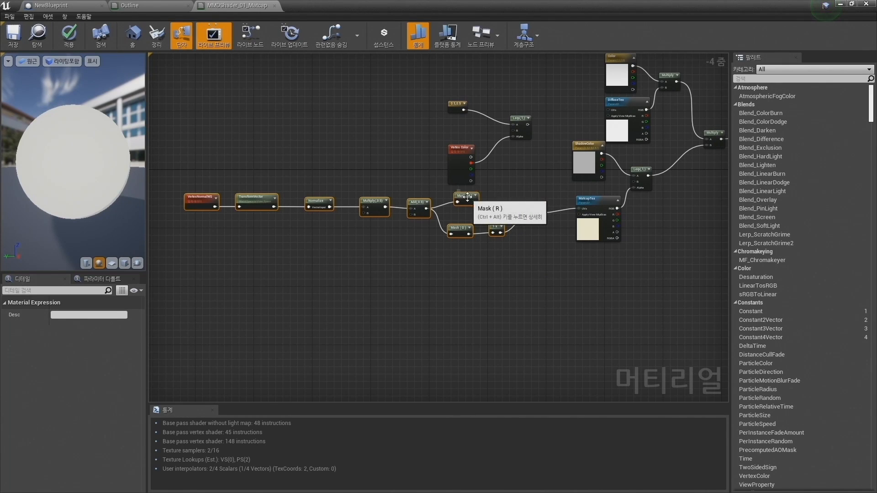
left_click_drag(477, 200, 391, 206)
left_click(507, 188)
left_click_drag(447, 97, 535, 187)
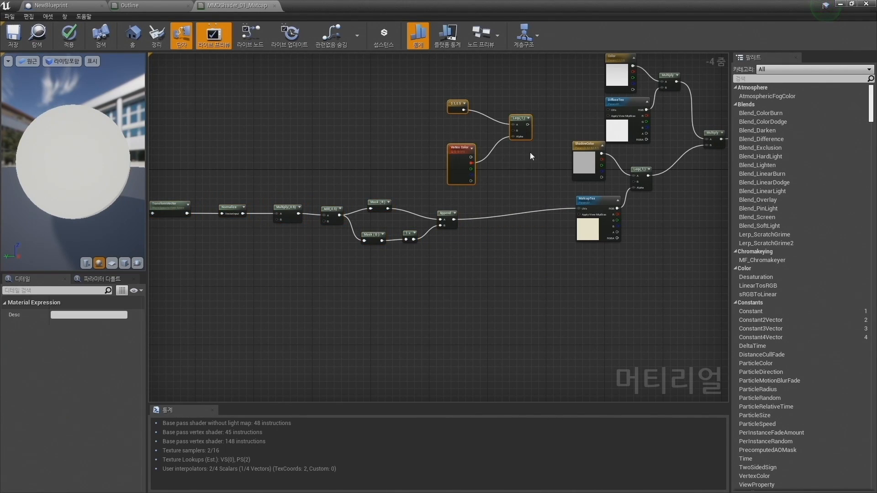
left_click_drag(526, 136, 517, 193)
left_click(515, 190)
- Wire Append into the Lerp's B input and the Lerp into the MatcapTex UVs, and apply the material
scroll(478, 207, "up", 3)
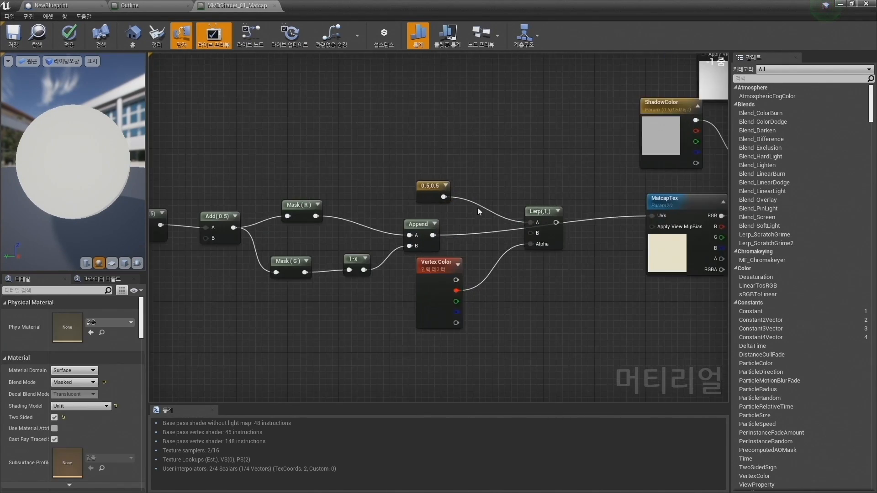
left_click_drag(433, 235, 557, 223)
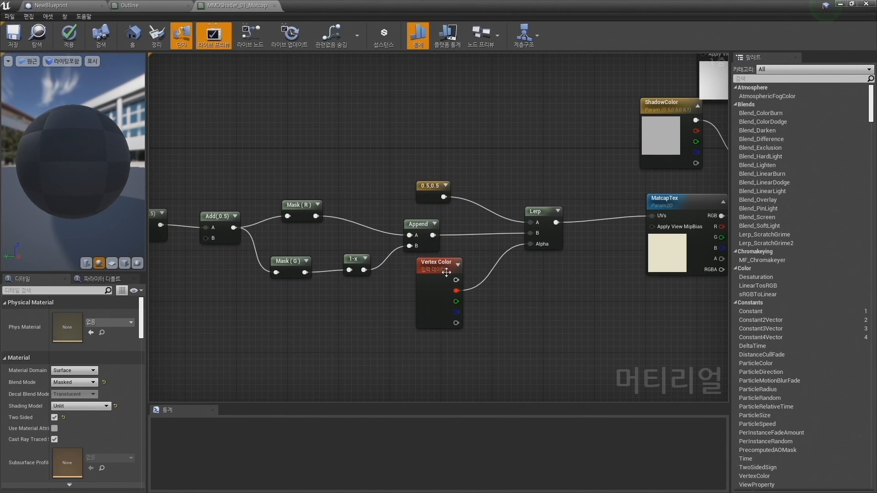
left_click_drag(444, 274, 437, 286)
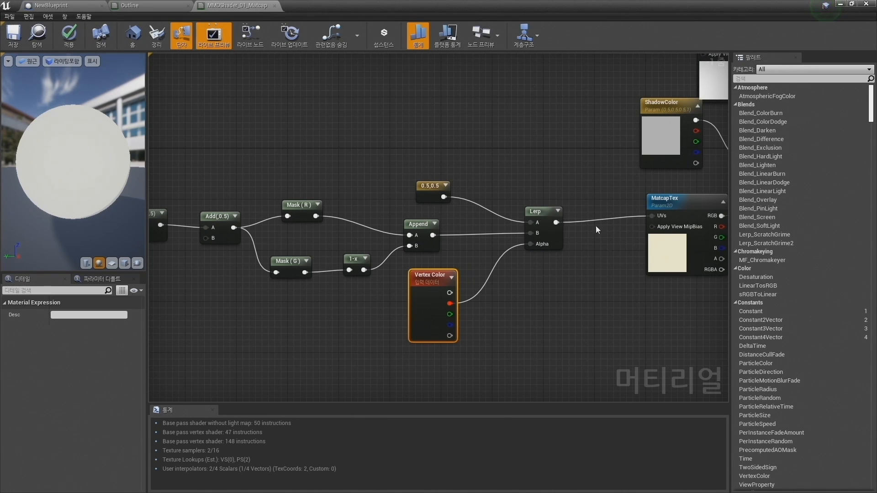
right_click_drag(623, 243, 482, 259)
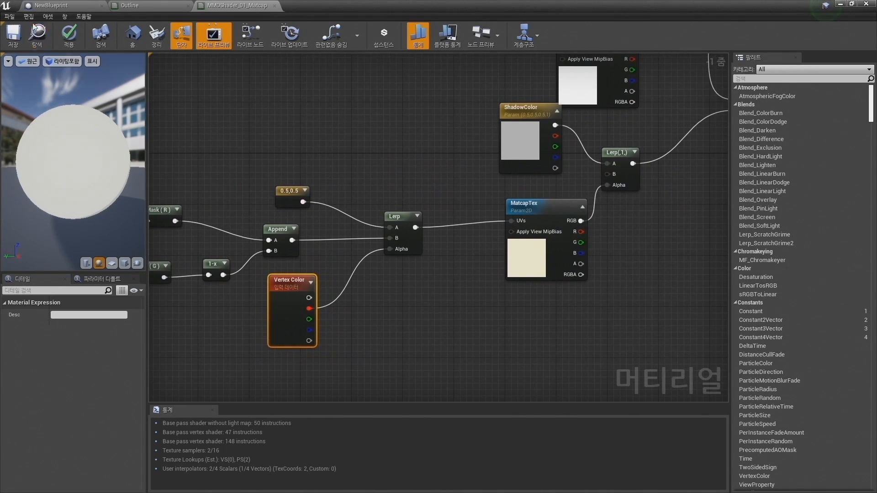
left_click(79, 39)
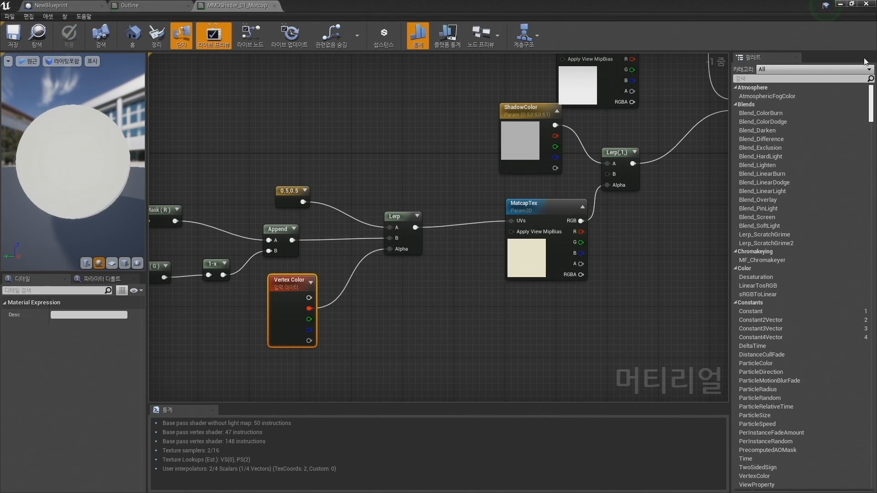
- Return to the level, switch to Mesh Paint mode and set the vertex paint color to black
left_click(840, 4)
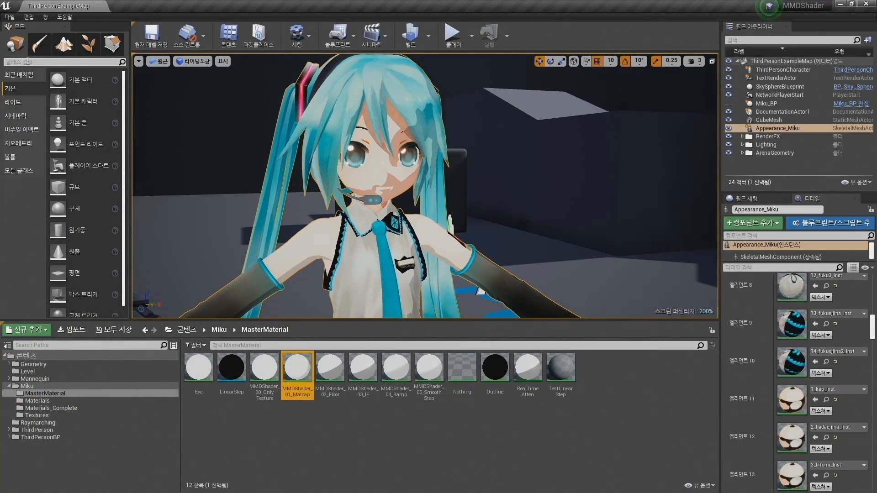
left_click(39, 44)
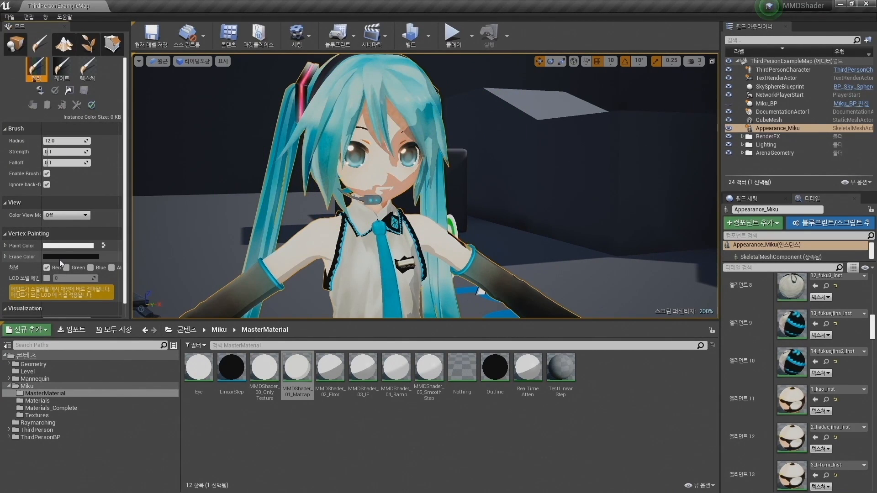
left_click(59, 247)
left_click_drag(198, 329, 189, 432)
left_click(197, 468)
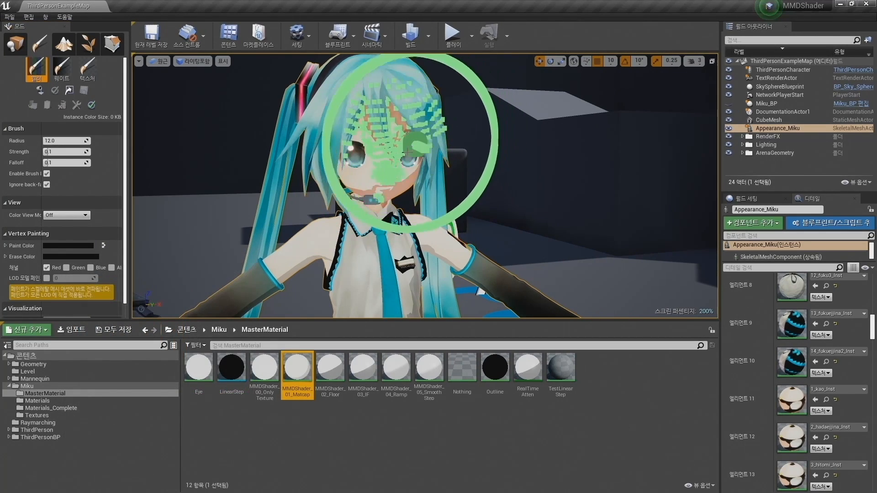
- Paint black vertex color over the shadowed areas of Miku's face and look at it from the front
mouse_move(414, 160)
left_mouse_down()
mouse_move(386, 178)
mouse_move(400, 146)
mouse_move(352, 167)
mouse_move(407, 142)
mouse_move(411, 166)
mouse_move(382, 107)
left_mouse_up()
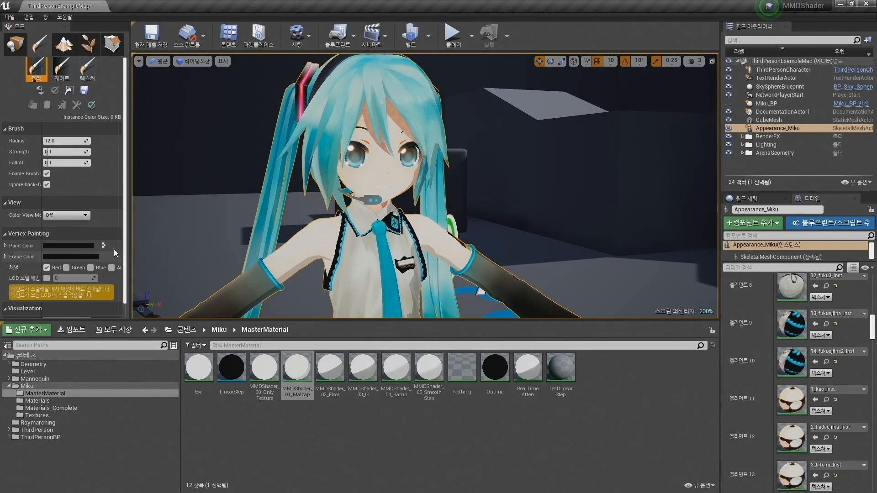
mouse_move(509, 207)
right_mouse_down()
mouse_move(512, 228)
mouse_move(434, 228)
mouse_move(502, 223)
mouse_move(416, 199)
mouse_move(521, 199)
right_mouse_up()
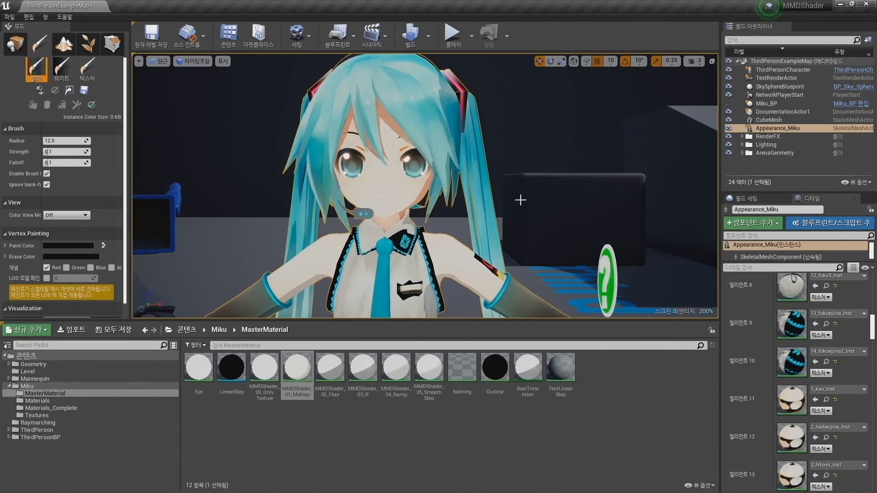
key("shift+1")
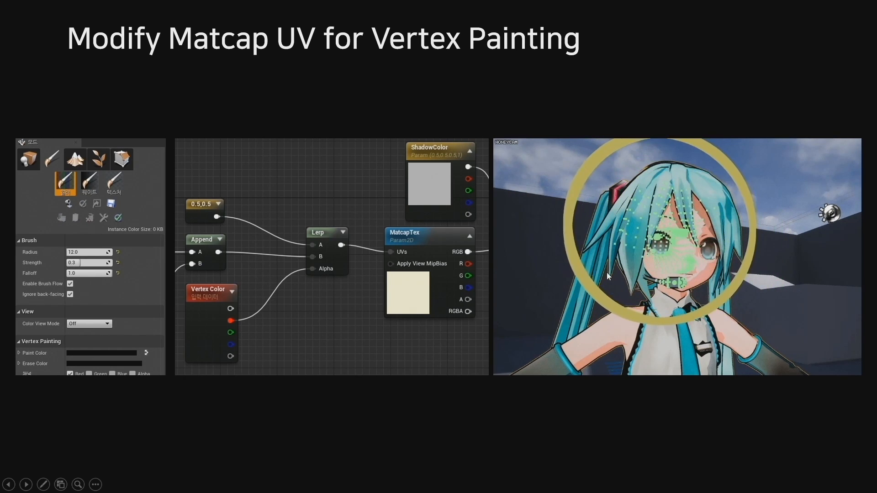
- Review the presentation slides from ViewNormal through Modify Matcap UV for Vertex Painting
key("Right")
key("Left")
key("Left")
key("Left")
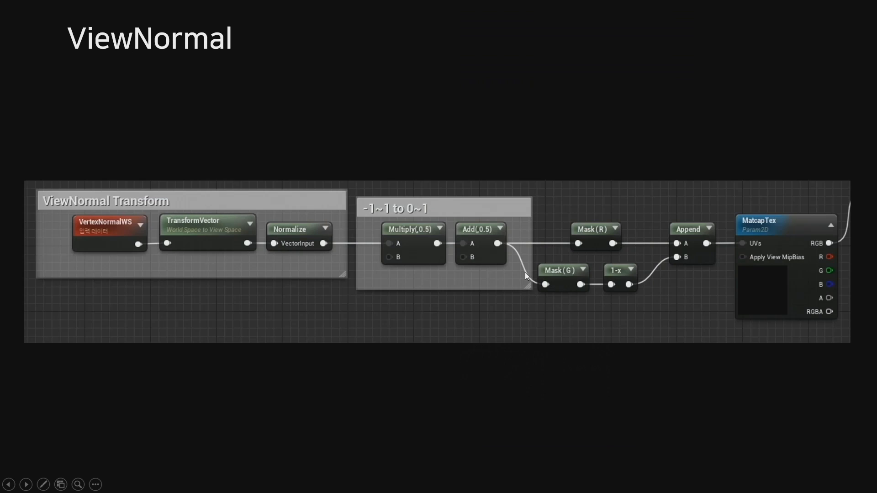
key("Right")
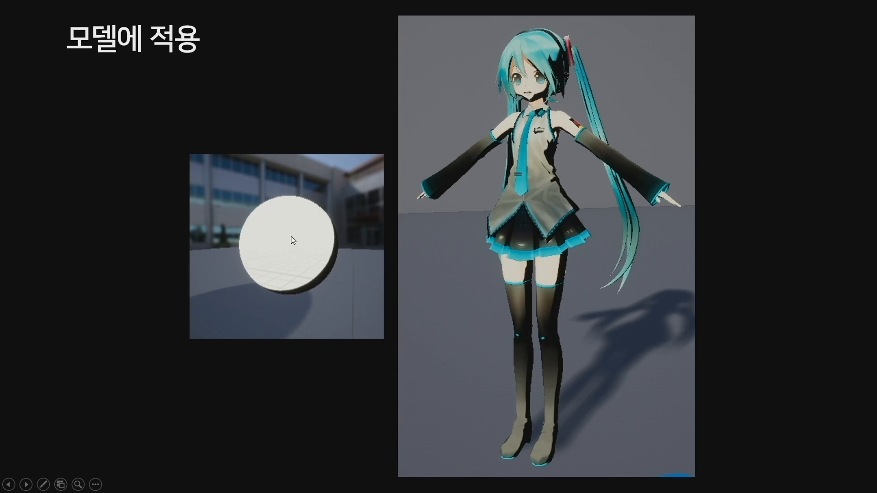
key("Right")
key("Right")
key("Right")
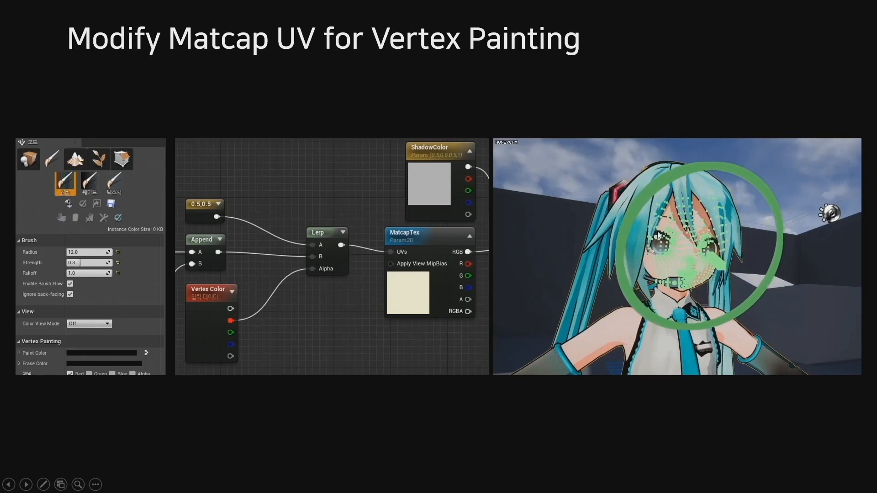
key("Right")
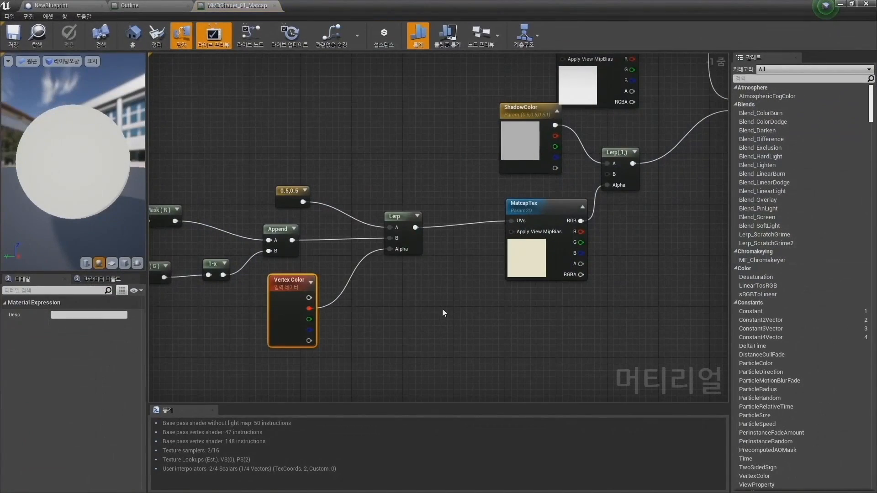
- Move the node group running from Pi to Rotator up to just below the matcap UV chain in the MMDShader_01_Matcap graph
scroll(443, 313, "down", 4)
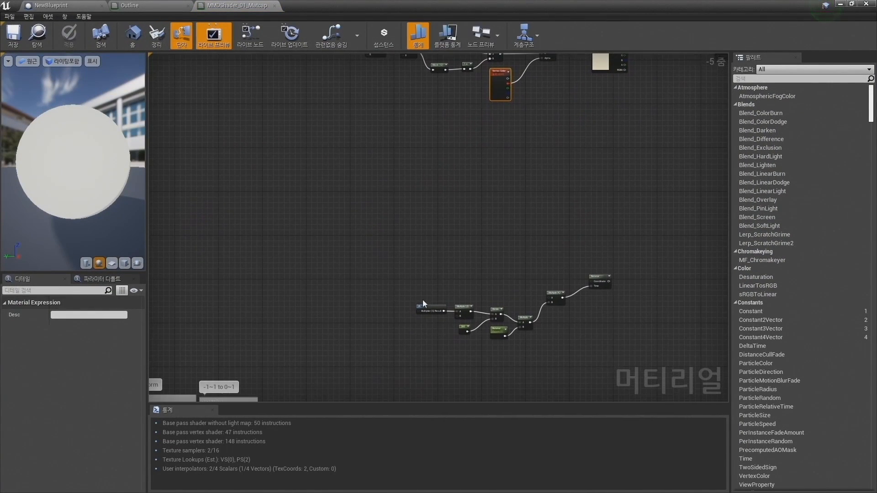
left_click_drag(388, 256, 656, 289)
right_click_drag(642, 157, 577, 325)
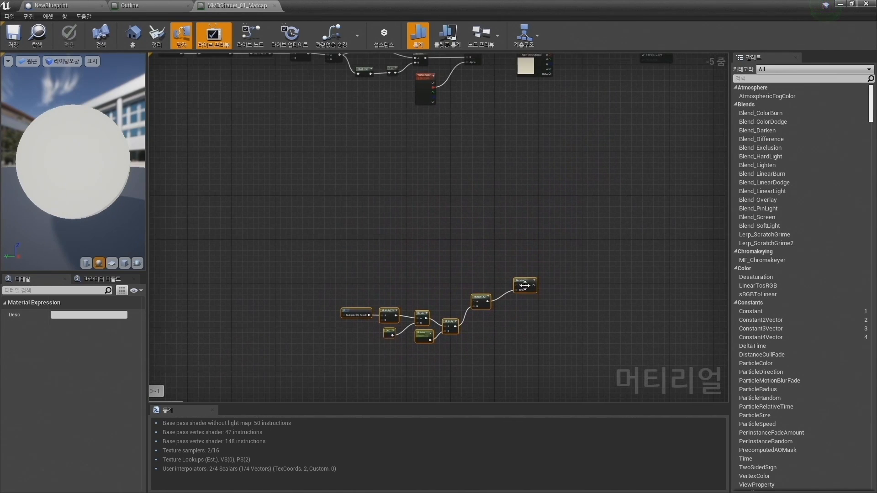
left_click_drag(519, 286, 428, 124)
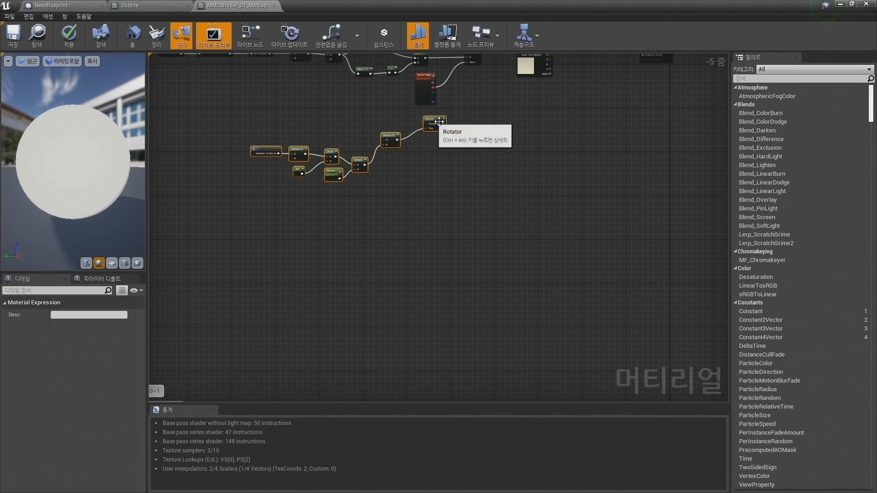
right_click_drag(498, 94, 481, 214)
scroll(476, 215, "up", 2)
left_click_drag(372, 266, 475, 204)
scroll(332, 108, "down", 2)
right_click_drag(331, 108, 336, 129)
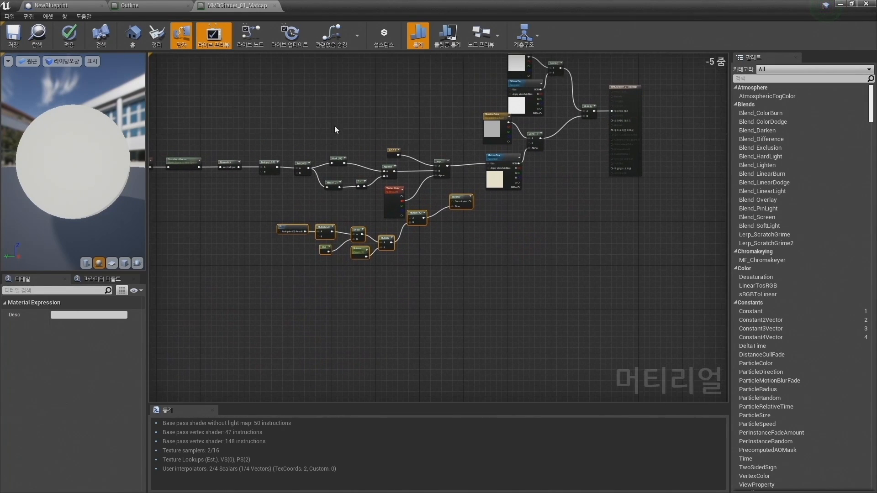
- Make room before MatcapTex and insert the Rotator node between the Lerp output and the MatcapTex UVs
right_click_drag(240, 133, 254, 133)
left_click_drag(228, 118, 495, 231)
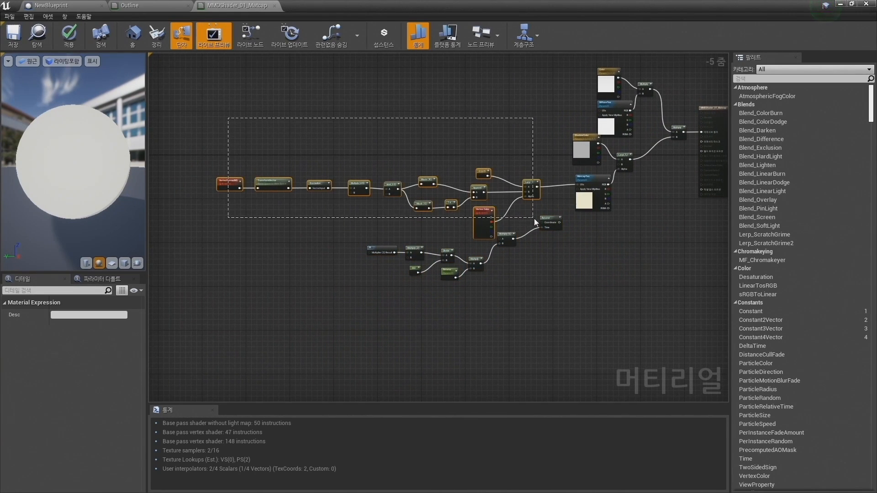
scroll(532, 205, "up", 4)
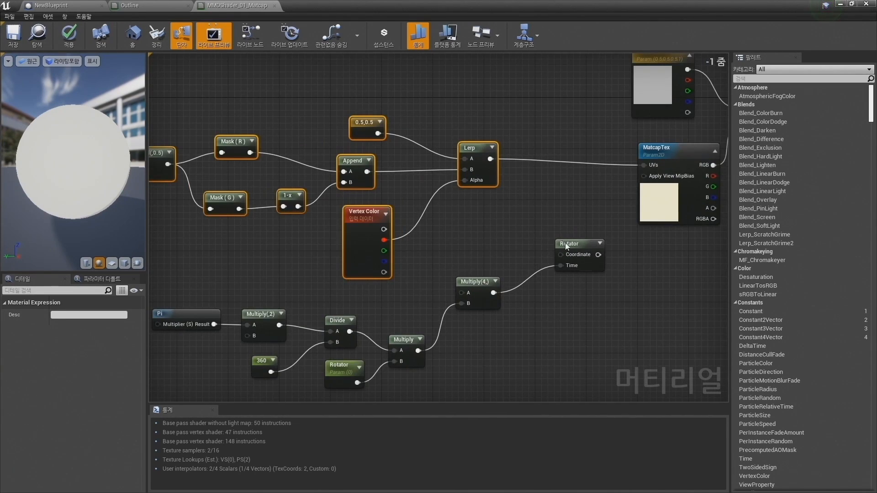
left_click_drag(567, 246, 547, 227)
left_click_drag(491, 158, 643, 171)
right_click_drag(458, 360, 543, 295)
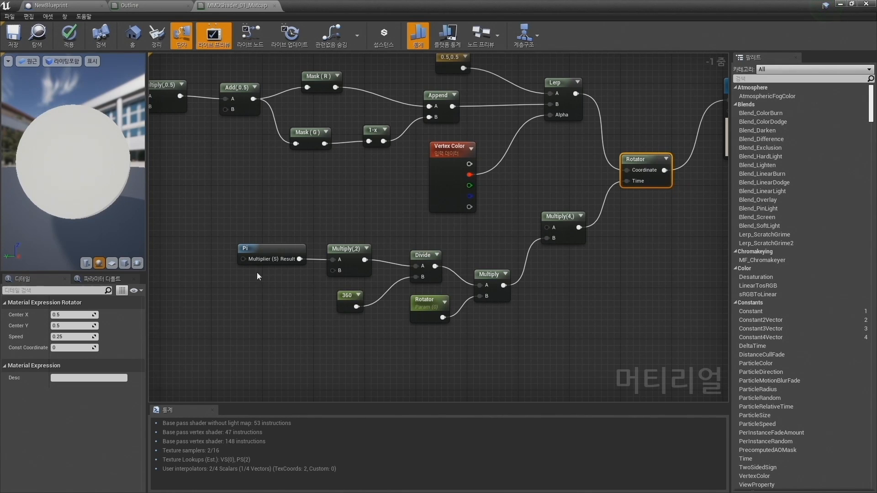
- Inspect the rotation node chain from Pi through the Multiply, 360, Divide and Multiply nodes to Rotator
left_click(273, 256)
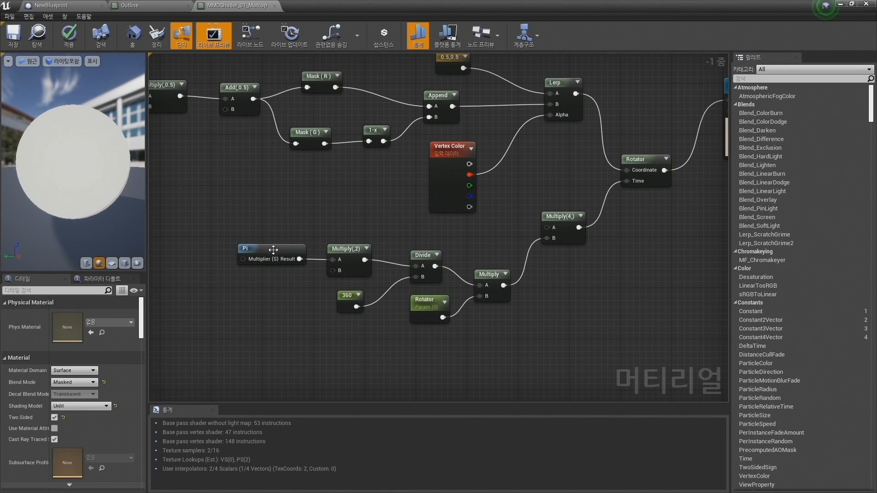
left_click(336, 249)
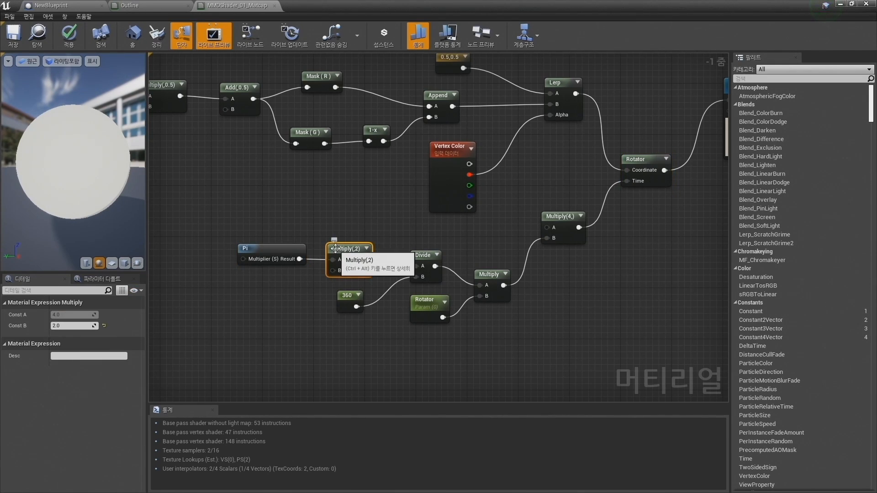
left_click(351, 295)
left_click(421, 256)
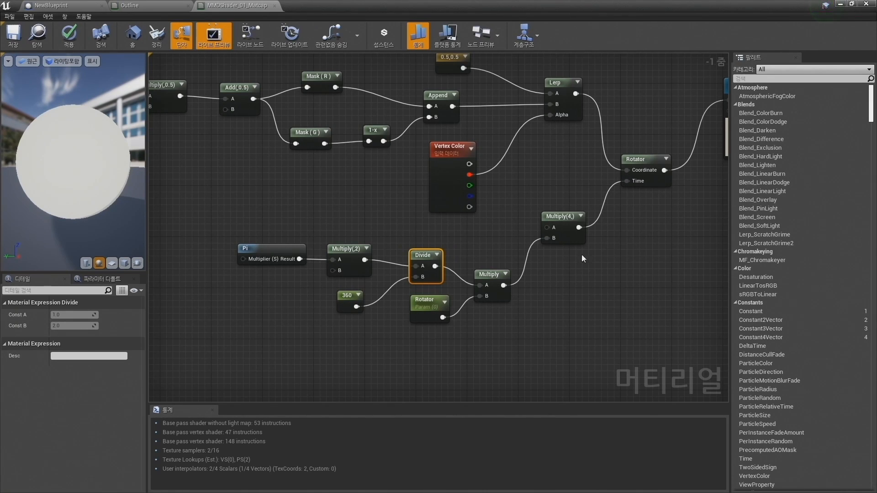
left_click(565, 231)
left_click(645, 164)
- Shift the matcap UV chain away from MatcapTex and place the Rotator node between the Lerp output and the MatcapTex UVs
right_click_drag(654, 226, 471, 277)
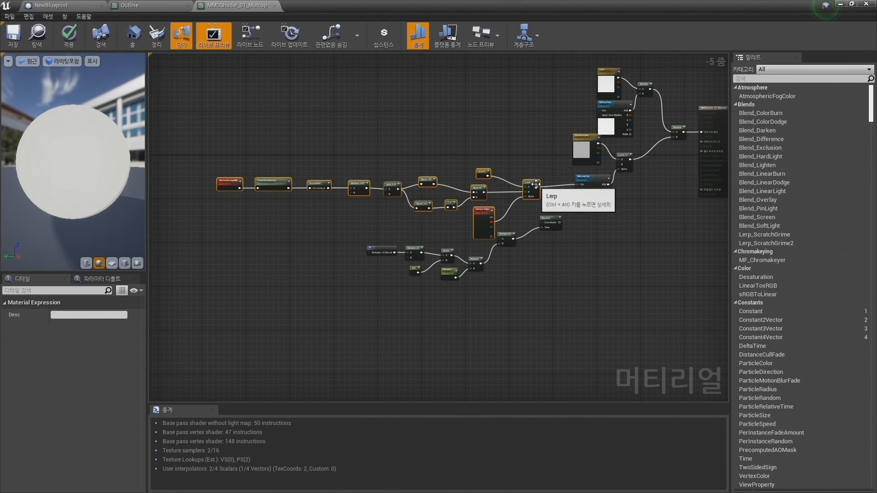
left_click_drag(161, 117, 528, 202)
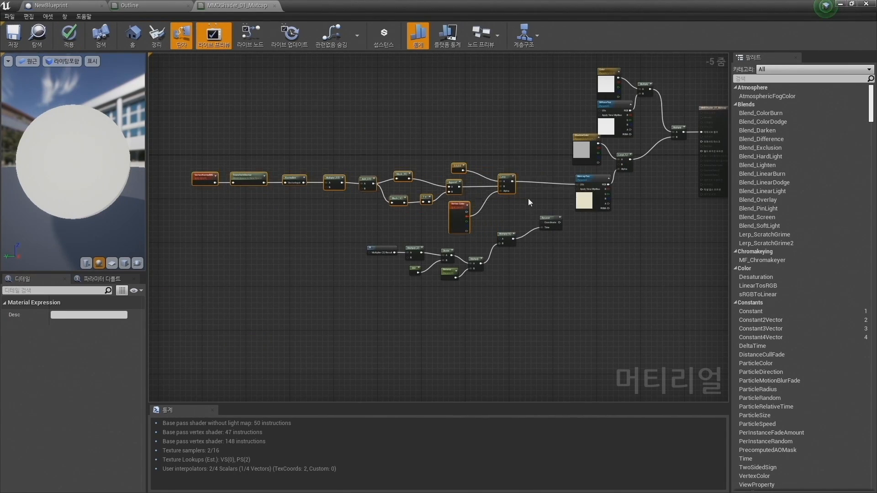
scroll(530, 202, "up", 4)
left_click(553, 224)
left_click_drag(490, 158, 644, 165)
- Close the Outline material with its changes applied, close NewBlueprint, and shrink the MMDShader_01_Matcap editor and move it clear of the level viewport
left_click(137, 5)
left_click(188, 5)
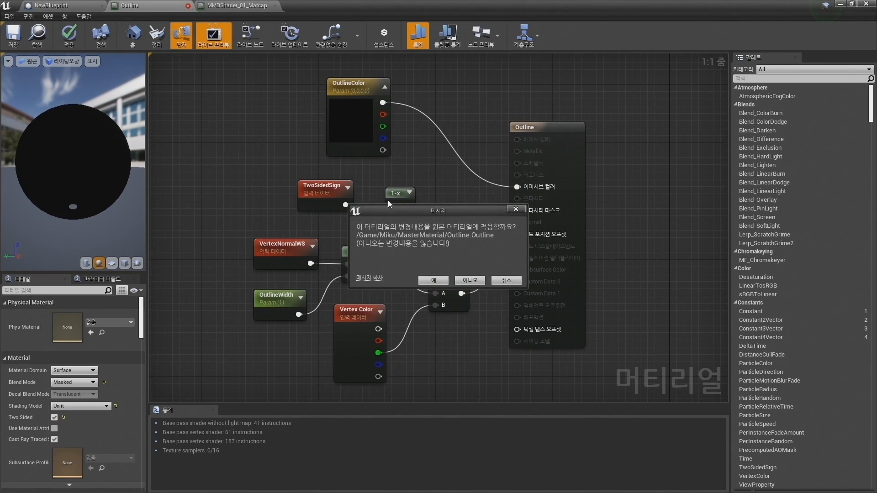
left_click(433, 280)
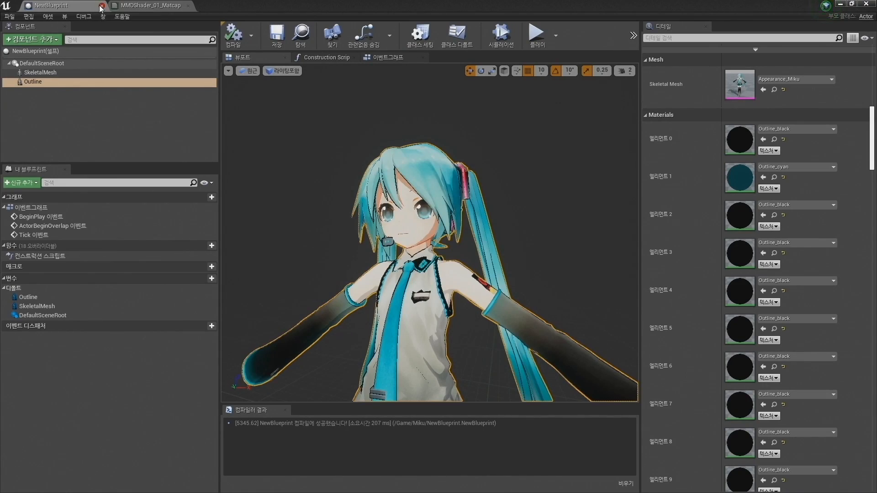
left_click(101, 6)
left_click(851, 4)
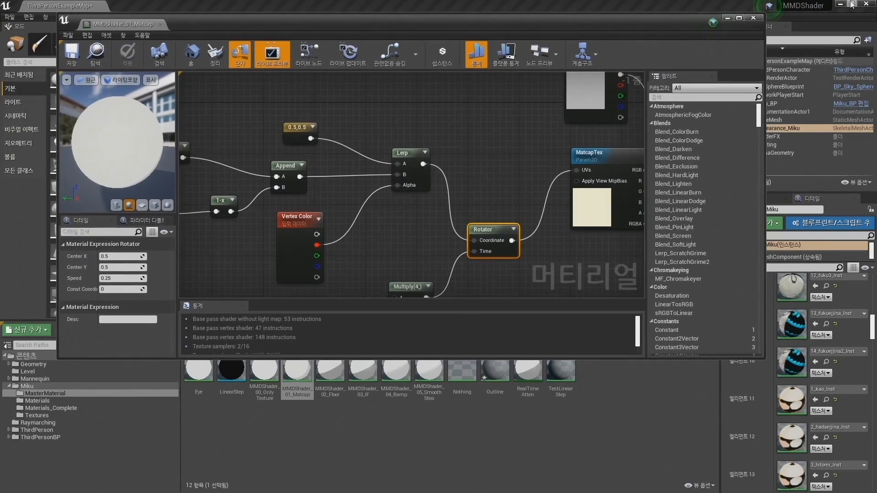
left_click_drag(655, 15, 664, 417)
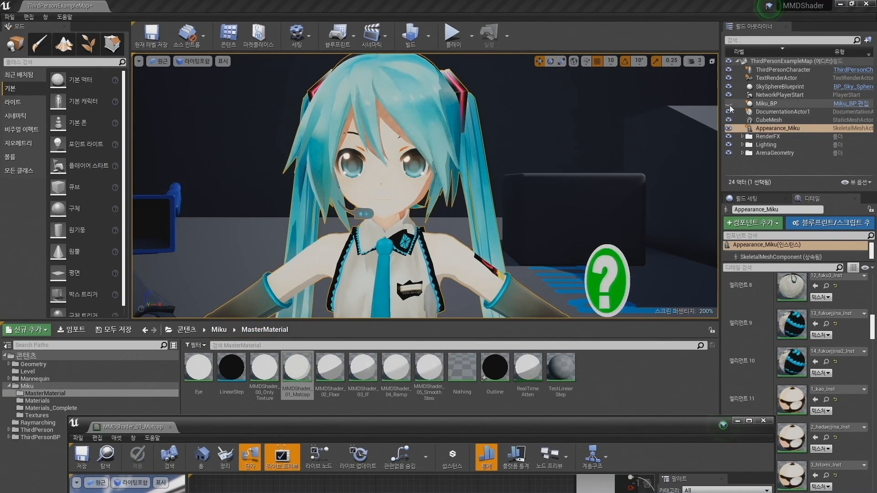
- Hide Appearance_Miku, show Miku_BP in the level, and frame the character's upper body from the front
left_click(729, 129)
left_click(729, 104)
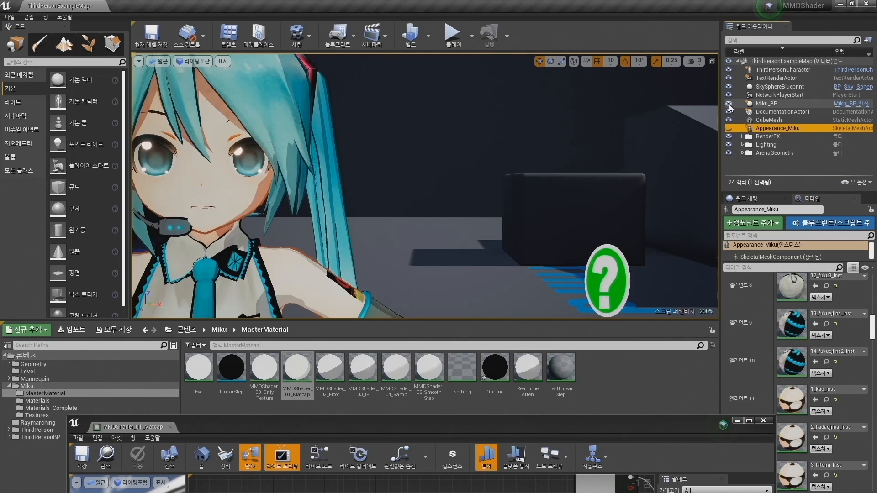
scroll(408, 197, "down", 5)
right_click_drag(408, 209, 377, 236)
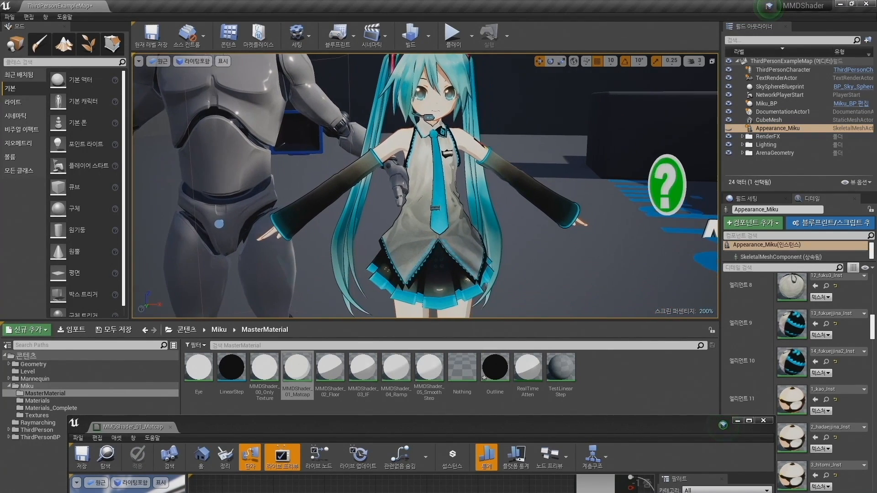
mouse_move(492, 227)
right_mouse_down()
mouse_move(497, 210)
mouse_move(496, 223)
right_mouse_up()
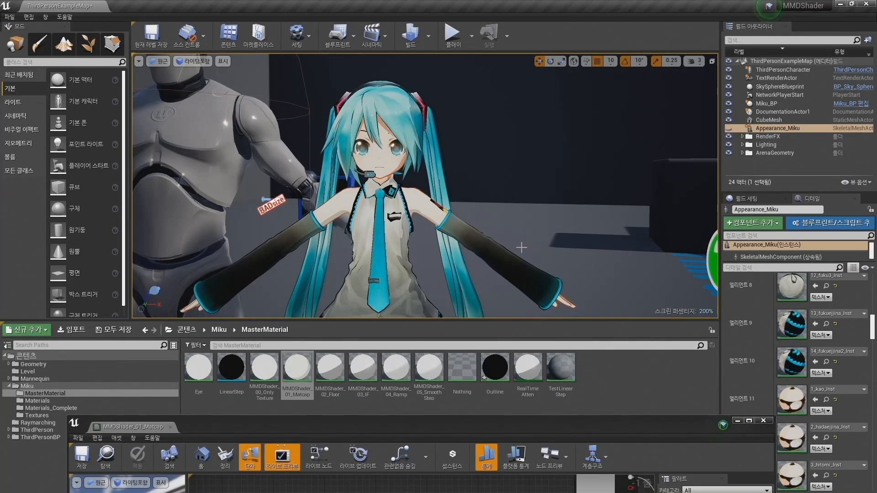
scroll(502, 228, "up", 4)
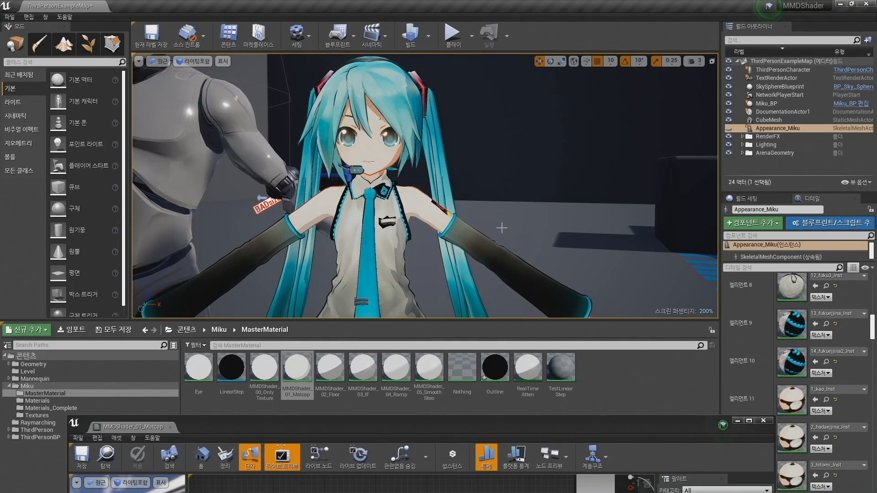
- Open the 1_kao_Inst material instance from Miku's Materials folder and arrange its editor beside the character in the level viewport
mouse_move(278, 427)
left_mouse_down()
mouse_move(296, 256)
mouse_move(291, 207)
mouse_move(276, 452)
mouse_move(276, 442)
left_mouse_up()
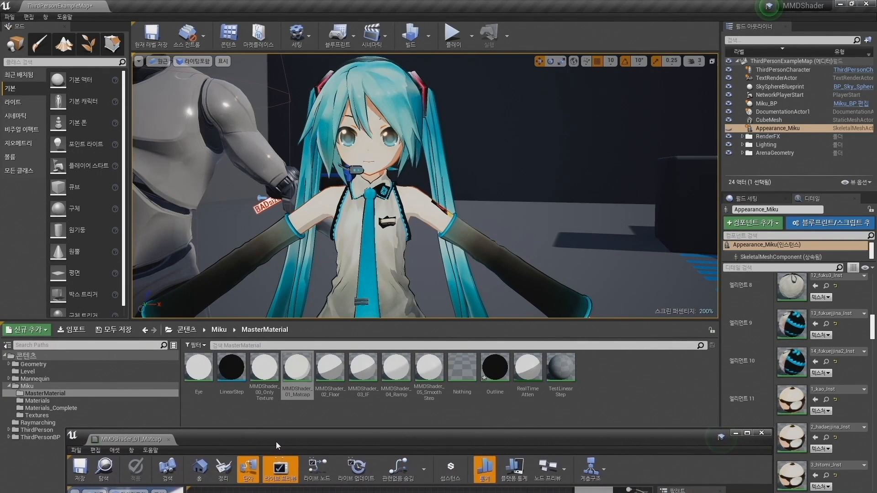
left_click(50, 400)
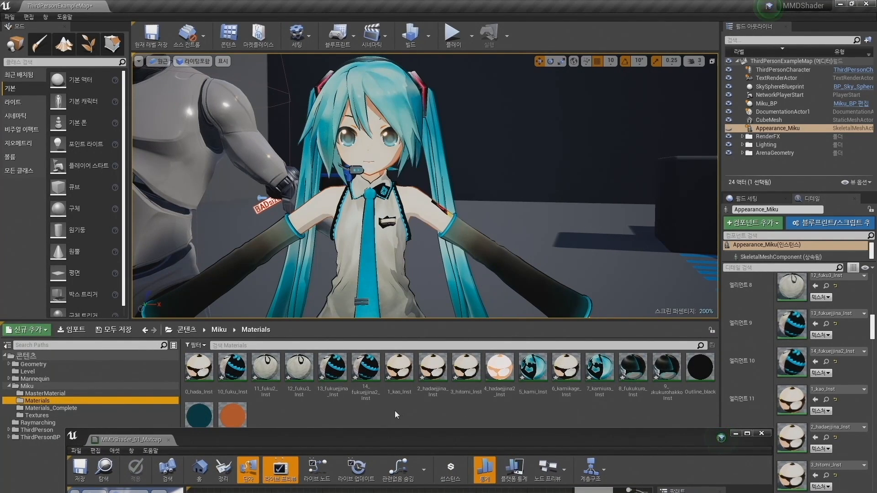
left_click(398, 367)
double_click(397, 367)
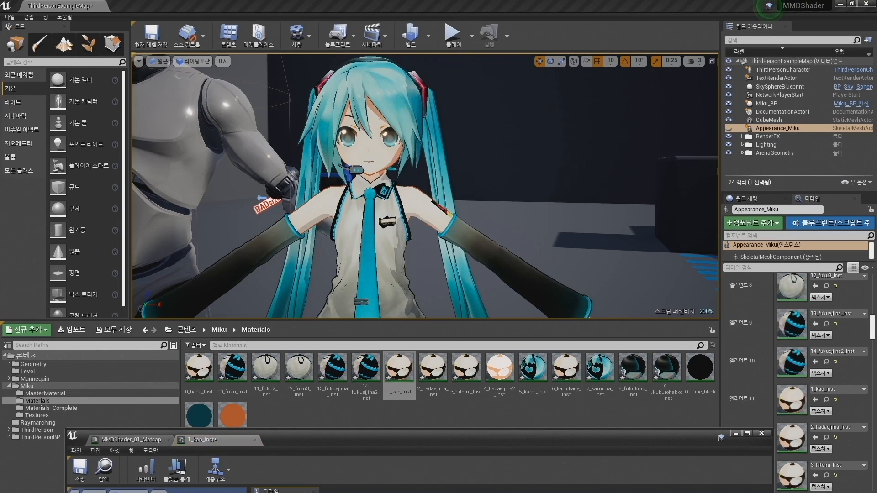
left_click_drag(302, 442, 688, 97)
left_click_drag(449, 235, 708, 234)
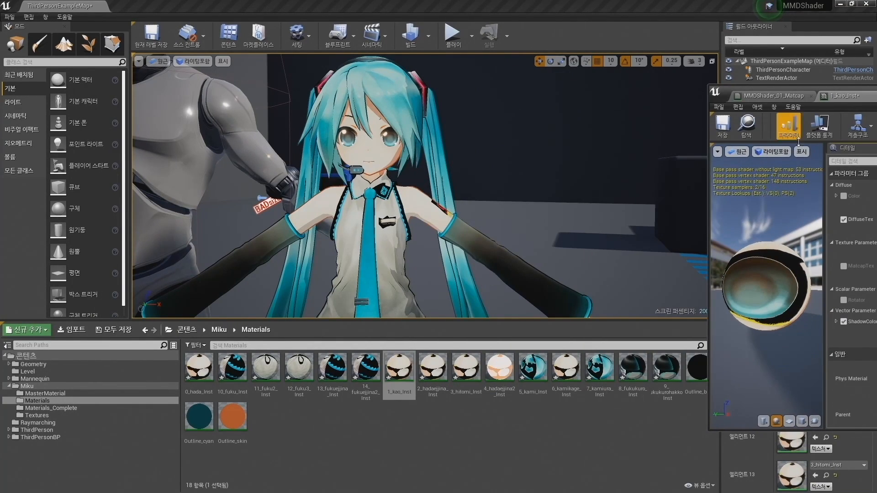
left_click_drag(818, 87, 571, 66)
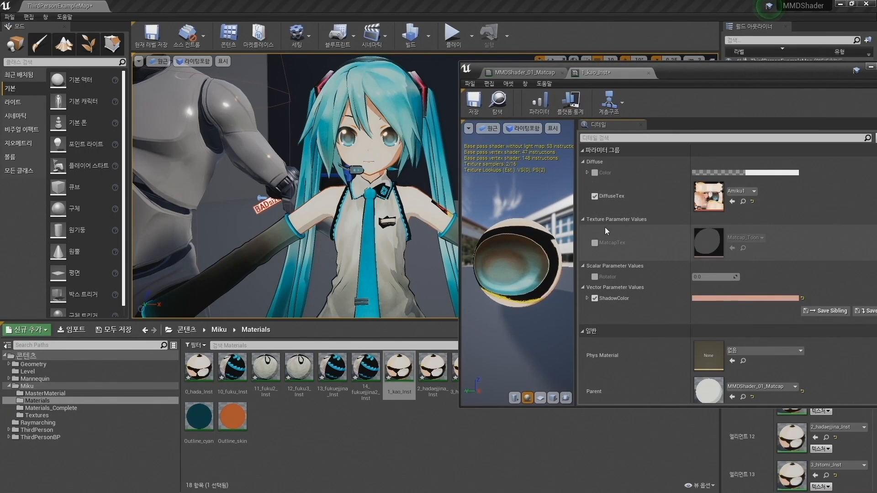
- Enable the Rotator parameter override in 1_kao_Inst, set it to 342.857147, and look at Miku's face
left_click(595, 277)
left_click_drag(713, 277, 731, 277)
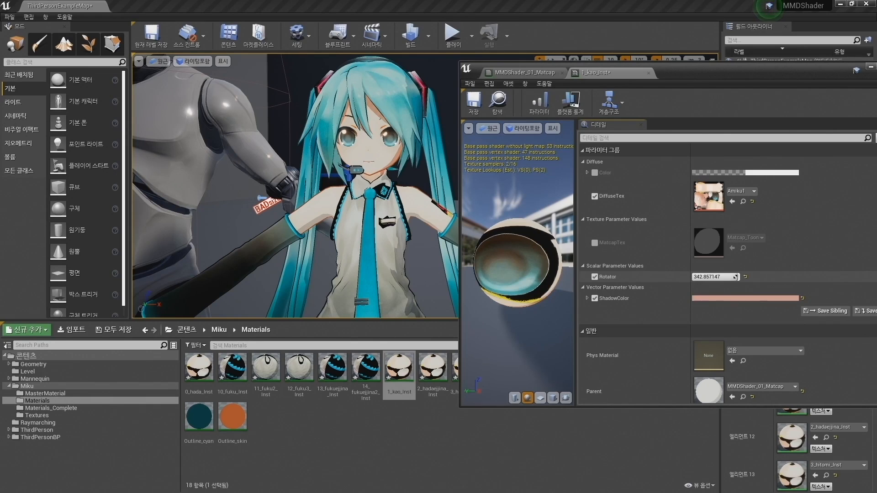
right_click_drag(283, 135, 351, 128)
mouse_move(316, 158)
right_mouse_down()
mouse_move(320, 178)
mouse_move(307, 173)
mouse_move(316, 158)
right_mouse_up()
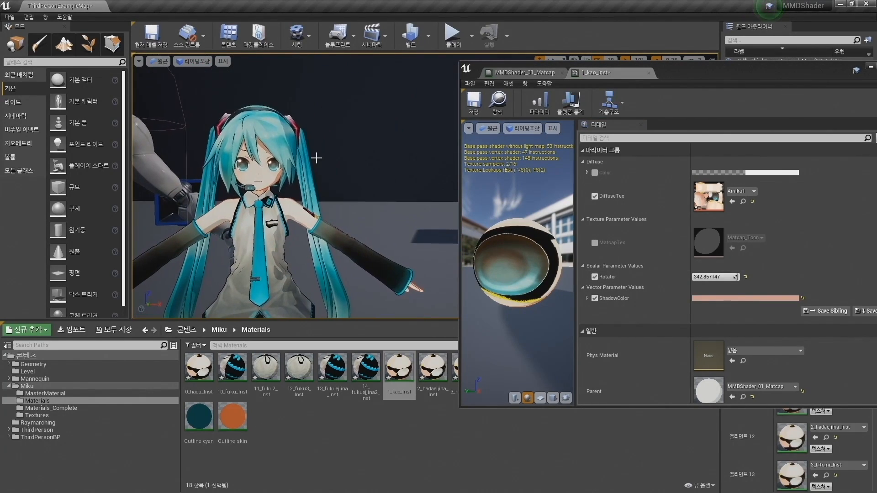
- Set the mesh paint color to white and paint it over the face of Miku_BP
left_click(45, 49)
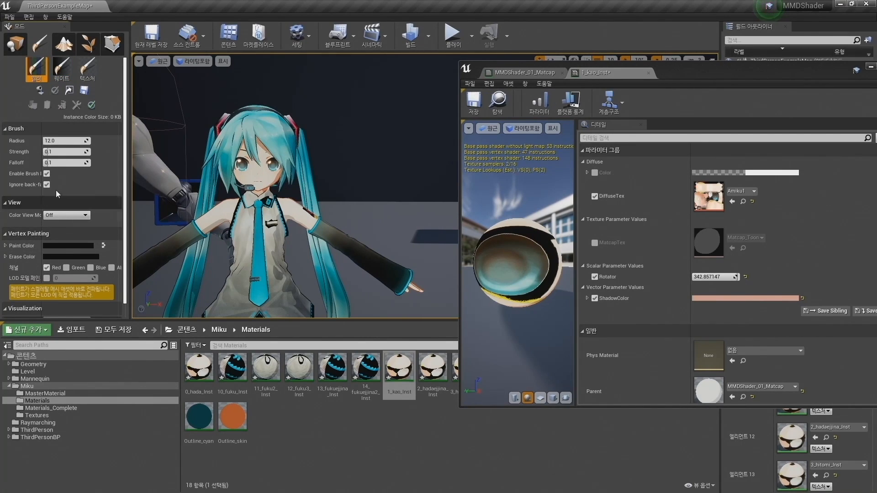
left_click(59, 246)
left_click(195, 279)
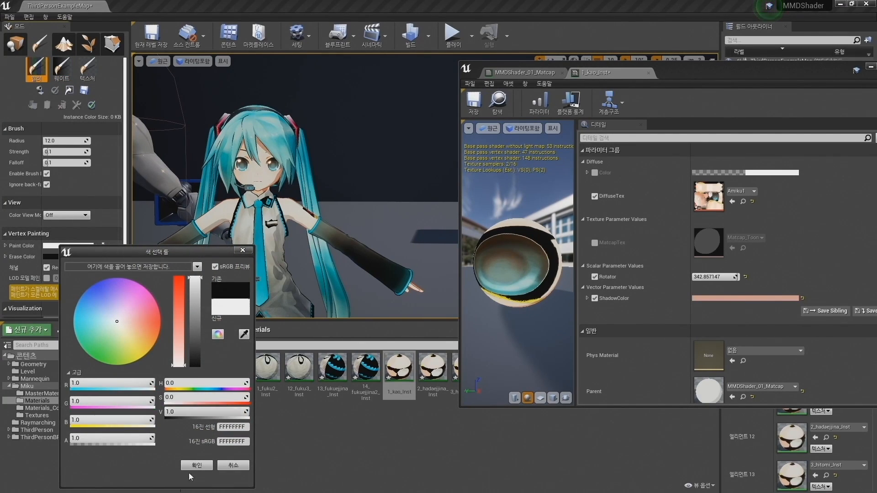
left_click(197, 465)
mouse_move(252, 173)
right_mouse_down()
mouse_move(260, 173)
mouse_move(249, 173)
right_mouse_up()
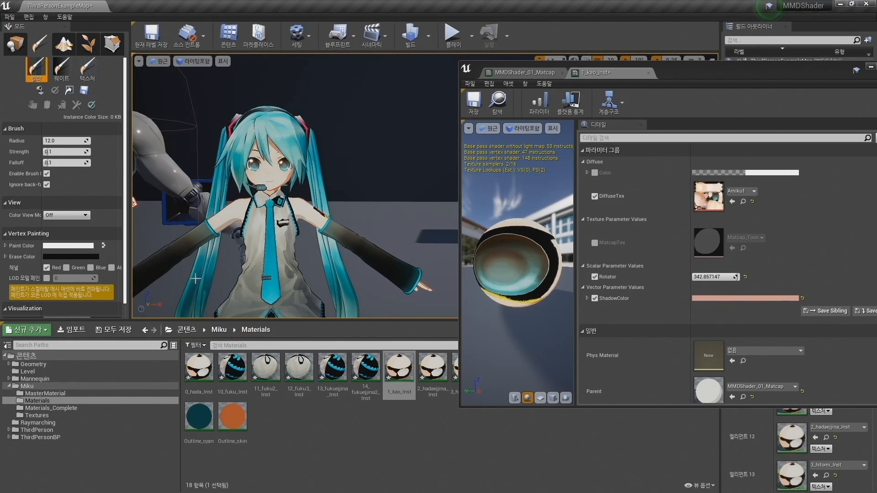
left_click_drag(720, 73, 705, 181)
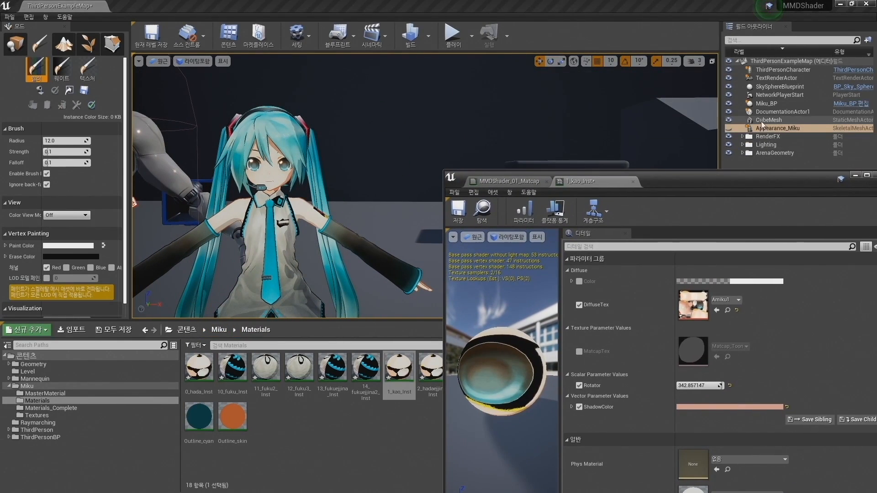
left_click(768, 106)
mouse_move(258, 153)
left_mouse_down()
mouse_move(266, 157)
mouse_move(271, 145)
mouse_move(260, 155)
mouse_move(264, 131)
left_mouse_up()
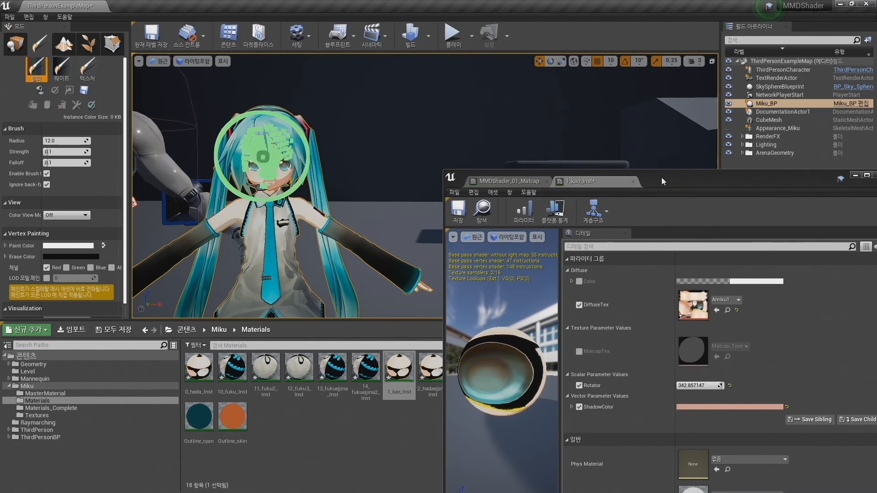
- Raise the Rotator parameter of 1_kao_Inst to 360.0 while viewing Miku's face up close
left_click_drag(662, 181, 612, 163)
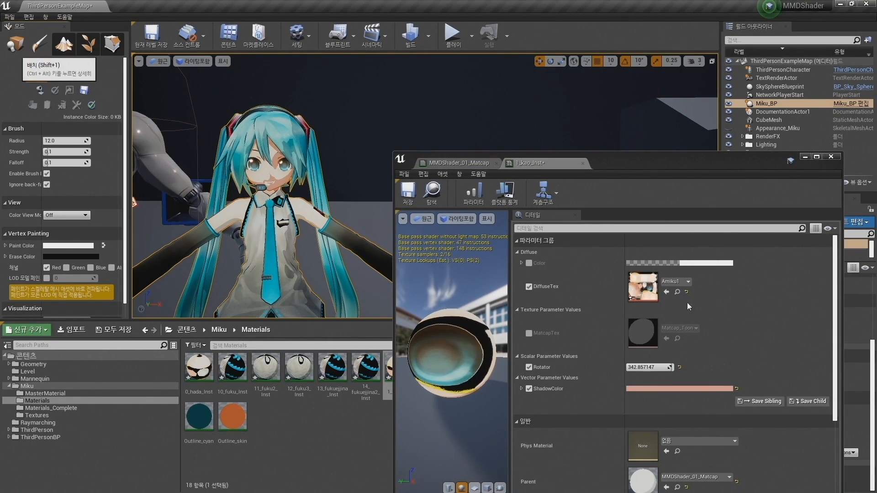
mouse_move(633, 368)
left_mouse_down()
mouse_move(603, 368)
mouse_move(671, 368)
mouse_move(646, 367)
left_mouse_up()
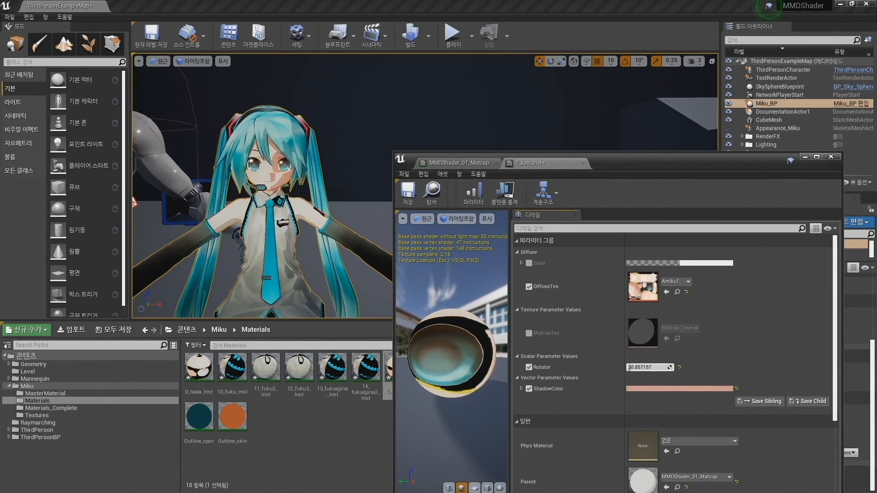
key("w")
mouse_move(280, 223)
right_mouse_down()
mouse_move(300, 211)
mouse_move(296, 219)
right_mouse_up()
left_click_drag(628, 367, 674, 368)
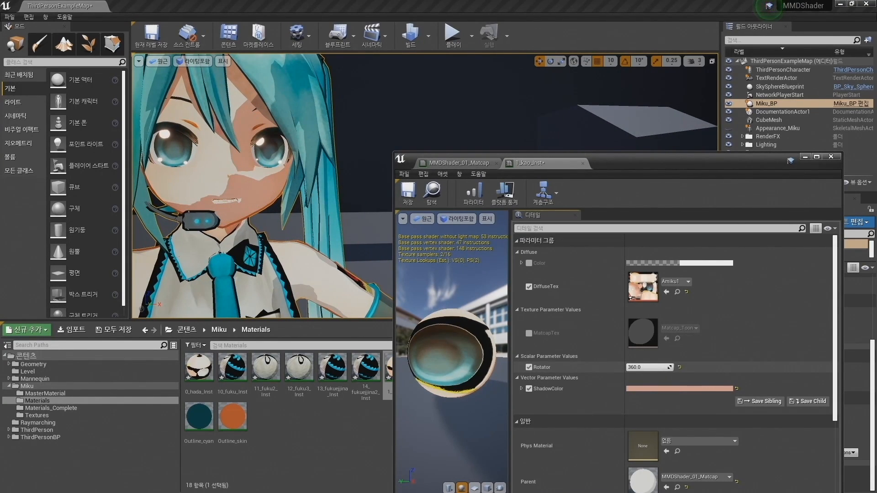
- Preview 1_kao_Inst on a plane and on a sphere, and change its Rotator to about 168
left_click_drag(624, 171, 573, 91)
left_click(424, 408)
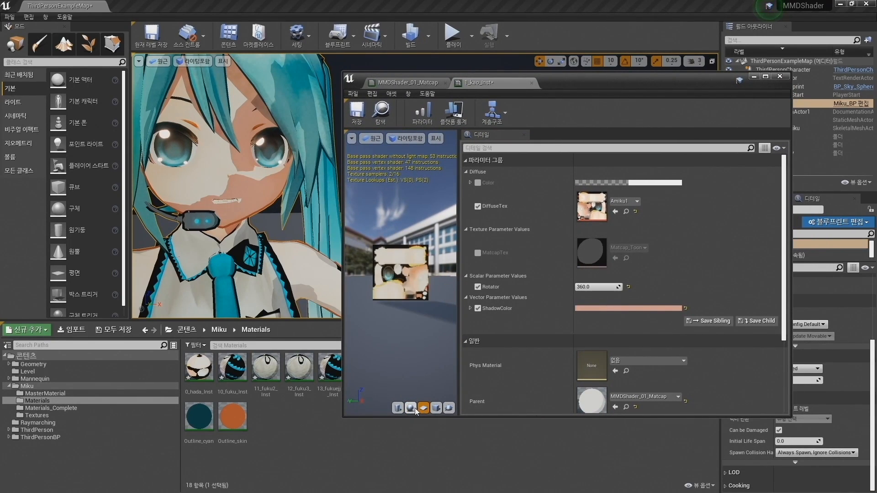
left_click(411, 408)
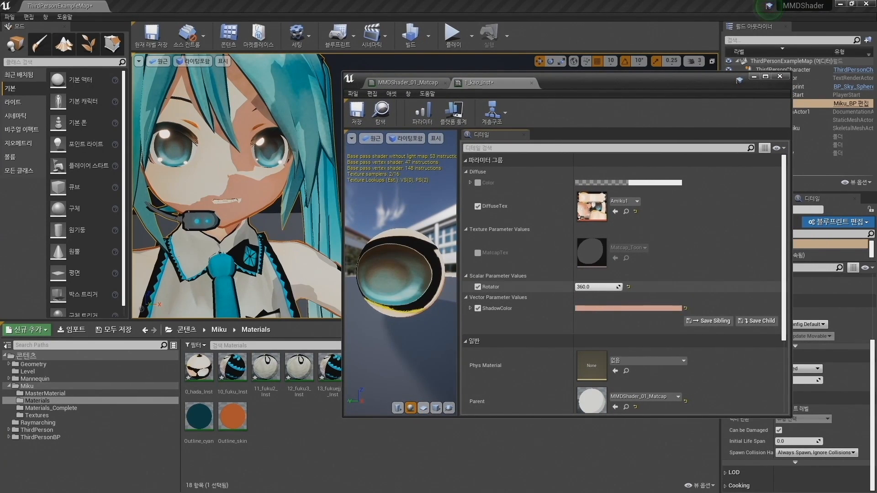
mouse_move(610, 287)
left_mouse_down()
mouse_move(579, 287)
mouse_move(621, 287)
left_mouse_up()
left_click_drag(427, 301, 380, 297)
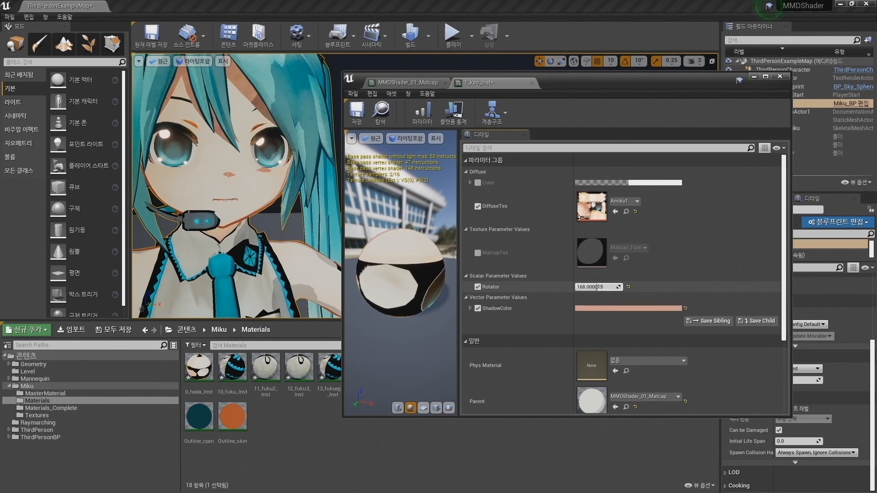
- Set the Rotator parameter to 253.714294 and try to preview the material on a custom mesh
mouse_move(593, 287)
left_mouse_down()
mouse_move(576, 287)
mouse_move(611, 287)
left_mouse_up()
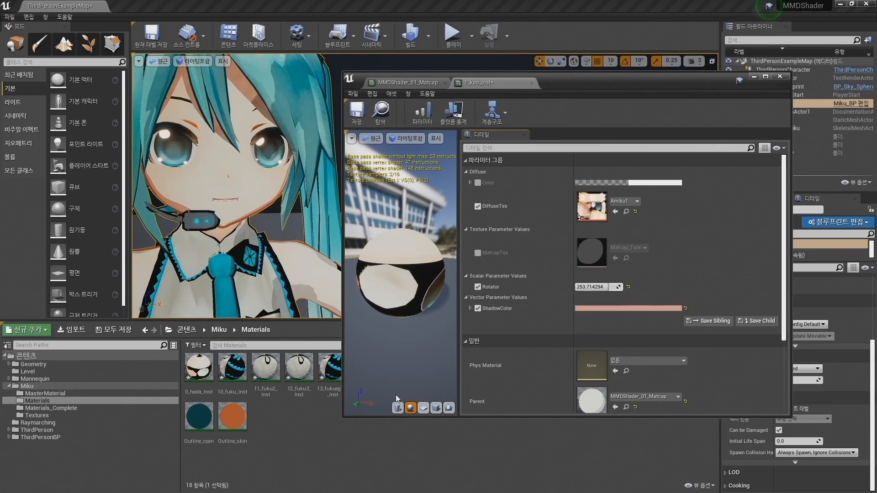
left_click(449, 409)
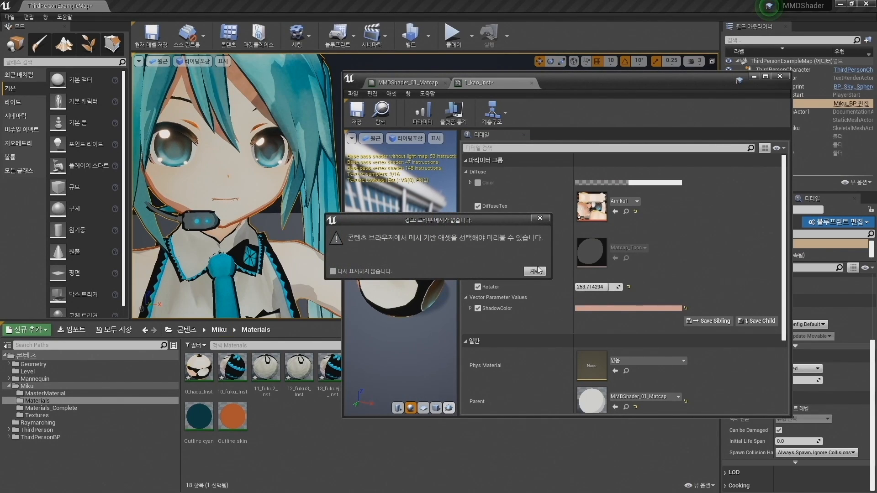
left_click(539, 218)
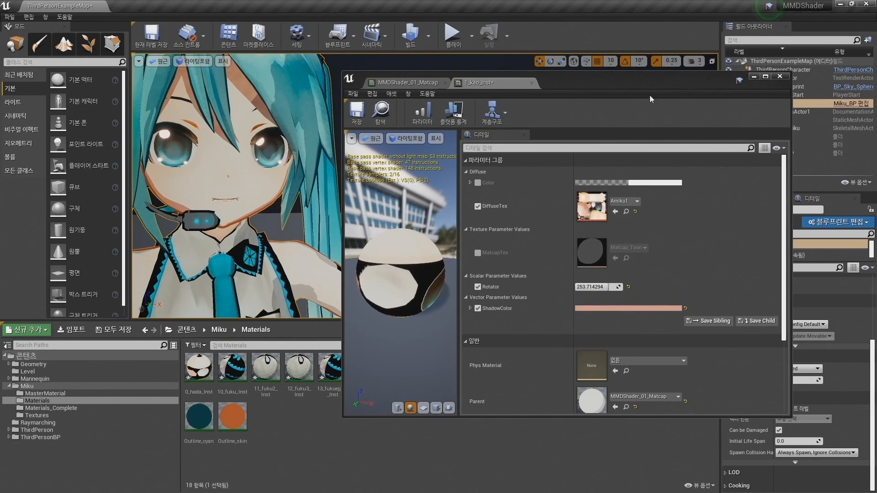